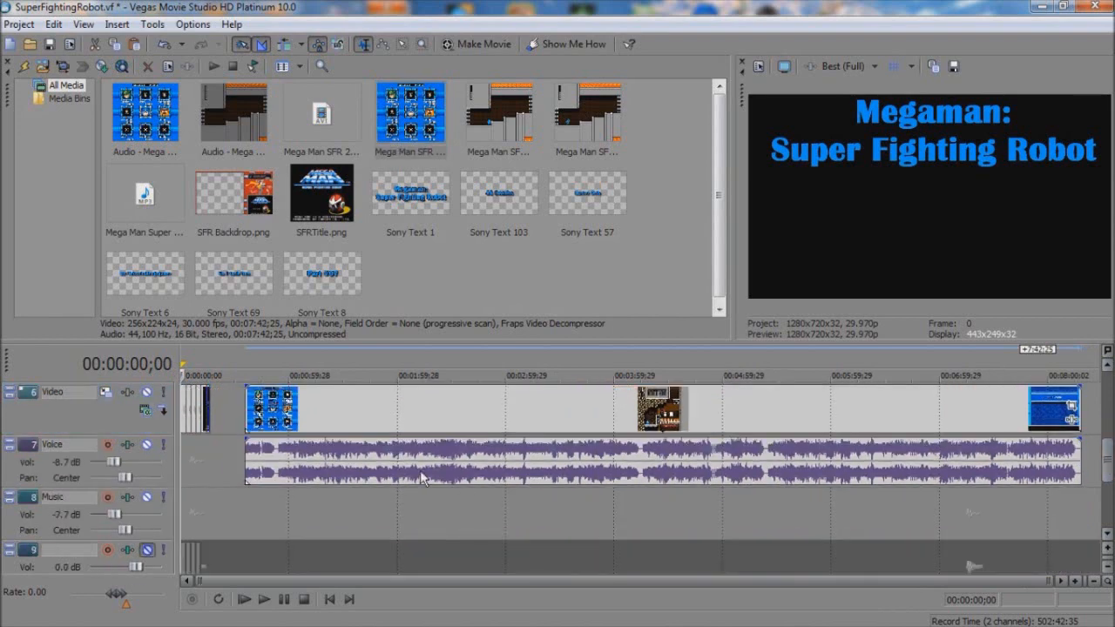
Step: Move the gameplay clip's audio to muted track 9 and set the clip's Maintain aspect ratio option to No in Event Pan/Crop
{"action": "left_click", "coordinate": [286, 409]}
{"action": "left_click", "coordinate": [361, 410]}
{"action": "right_click", "coordinate": [309, 410]}
{"action": "left_click", "coordinate": [374, 128]}
{"action": "left_click", "coordinate": [131, 352]}
{"action": "left_click", "coordinate": [132, 361]}
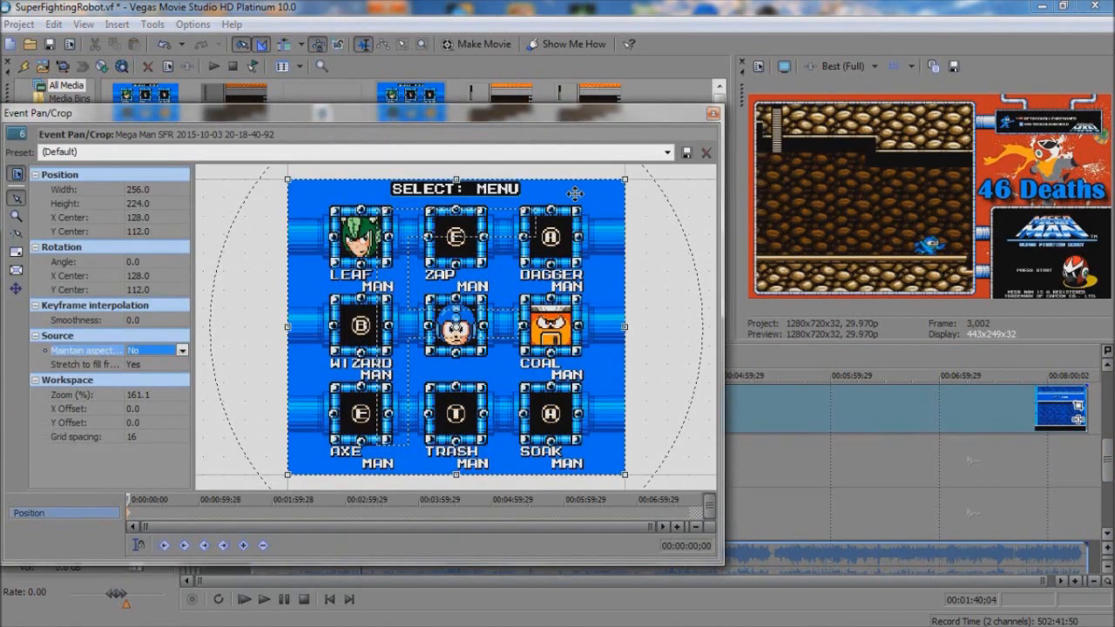
{"action": "left_click", "coordinate": [713, 113]}
Step: Split the gameplay clip just past 2:21;25, in the lava cave stage, and remove everything before the split
{"action": "left_click", "coordinate": [421, 418]}
{"action": "left_click", "coordinate": [398, 415]}
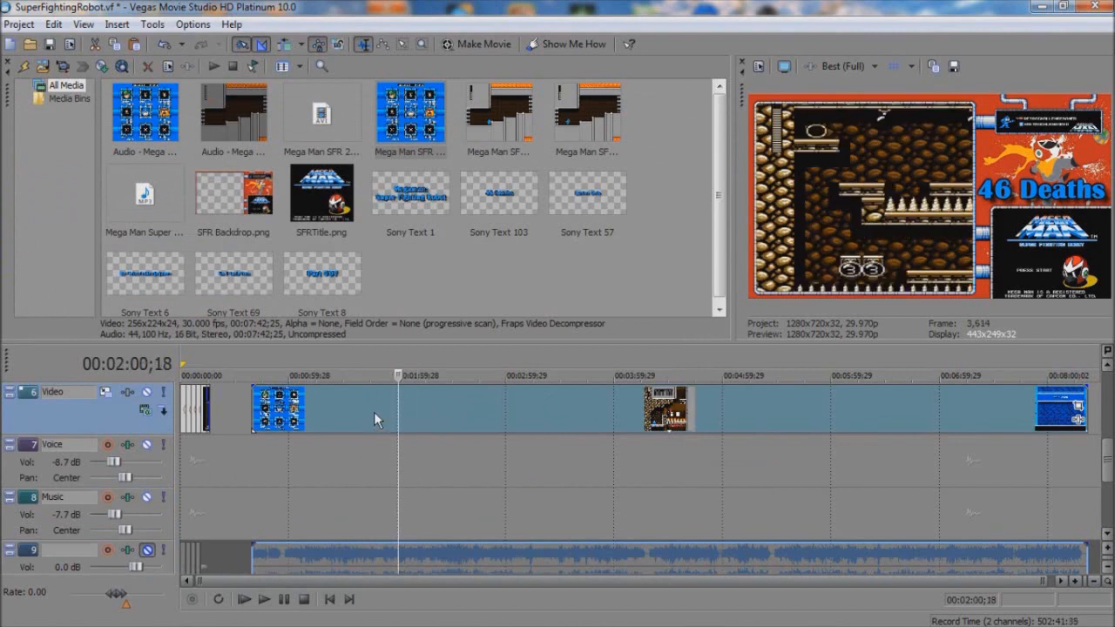
{"action": "left_click", "coordinate": [372, 417]}
{"action": "left_click", "coordinate": [445, 413]}
{"action": "left_click", "coordinate": [437, 414]}
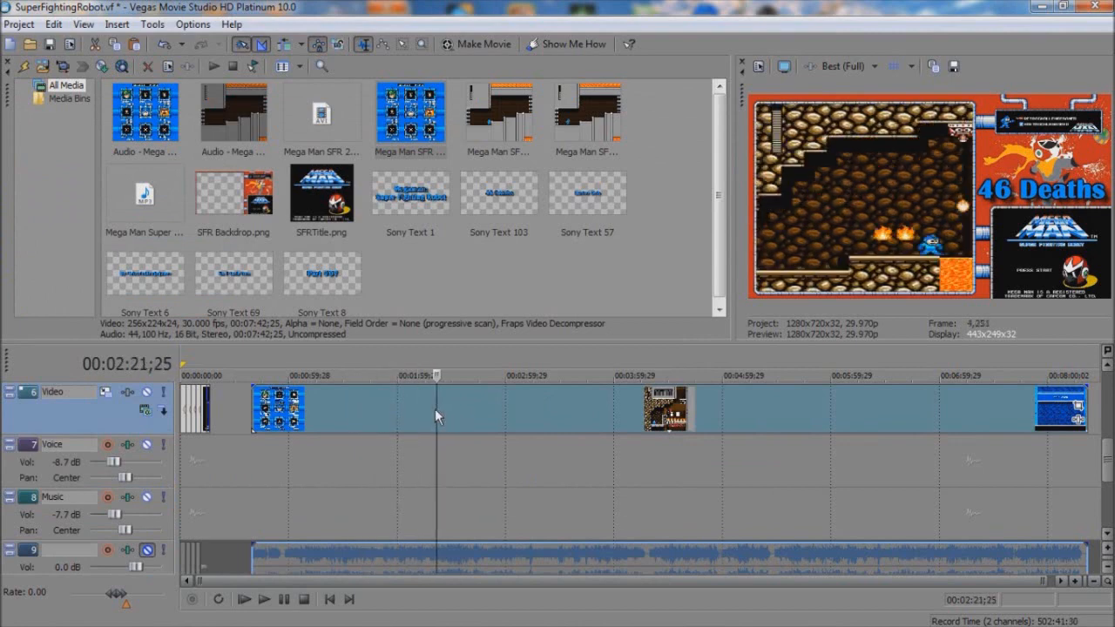
{"action": "left_click", "coordinate": [447, 416]}
{"action": "key", "text": "s"}
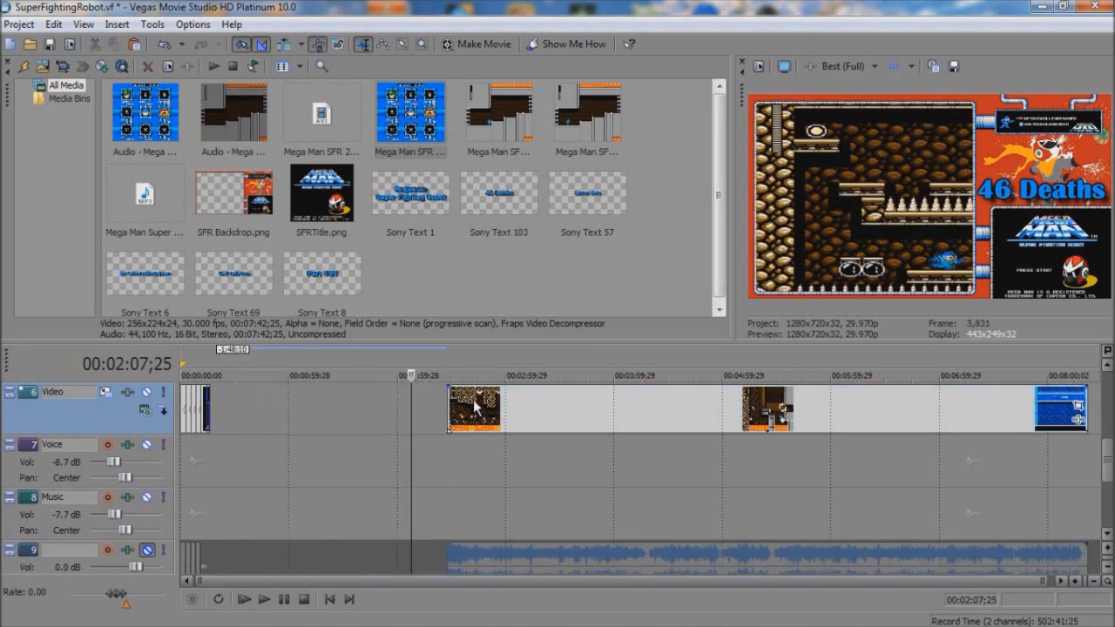
{"action": "key", "text": "Home"}
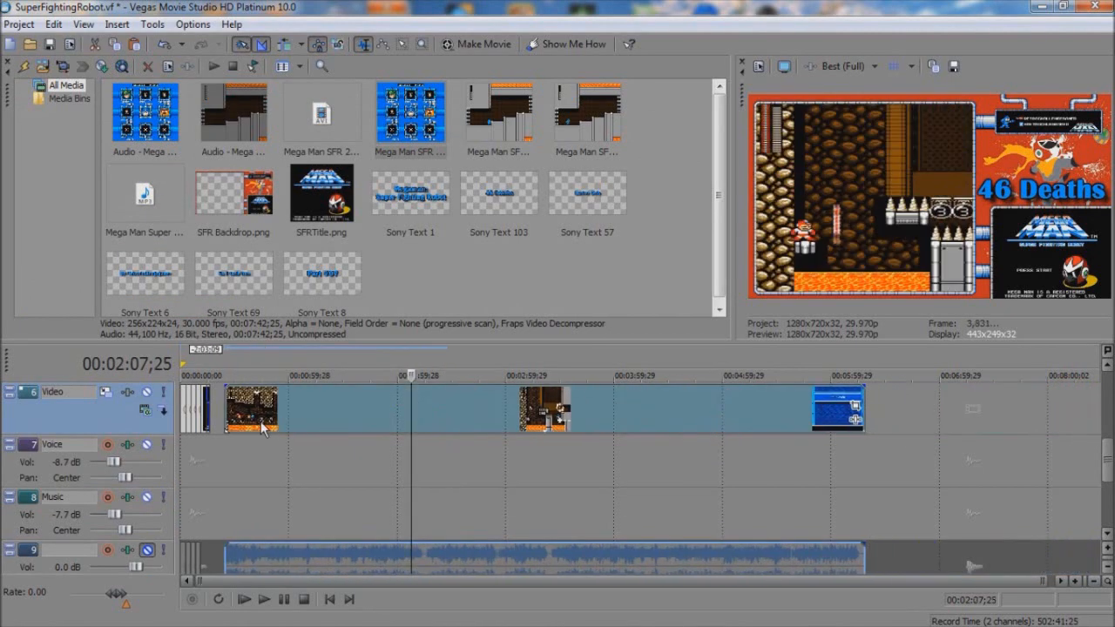
Step: Place the gameplay clip at the timeline's start, split it at the end of the first intro slot and delete the next offline placeholder
{"action": "left_click_drag", "start_coordinate": [295, 423], "coordinate": [243, 423]}
{"action": "scroll", "coordinate": [242, 423], "scroll_direction": "up", "scroll_amount": 6}
{"action": "key", "text": "space"}
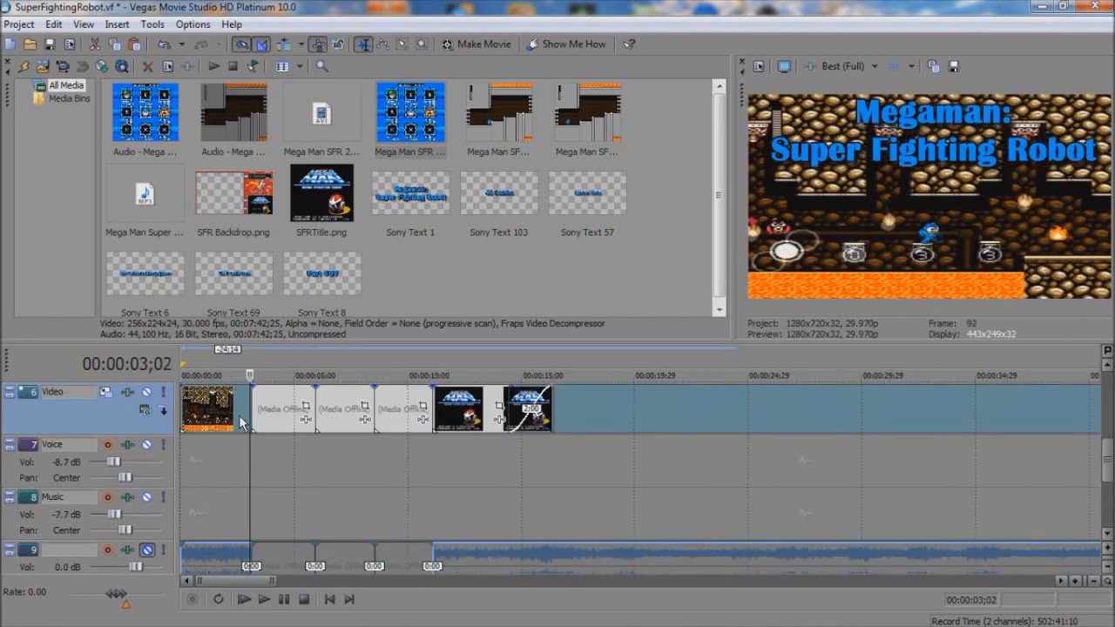
{"action": "left_click", "coordinate": [282, 416]}
{"action": "key", "text": "Delete"}
Step: Cut the leading part off the remaining gameplay clip and place the rest in the second intro slot
{"action": "scroll", "coordinate": [301, 417], "scroll_direction": "down", "scroll_amount": 6}
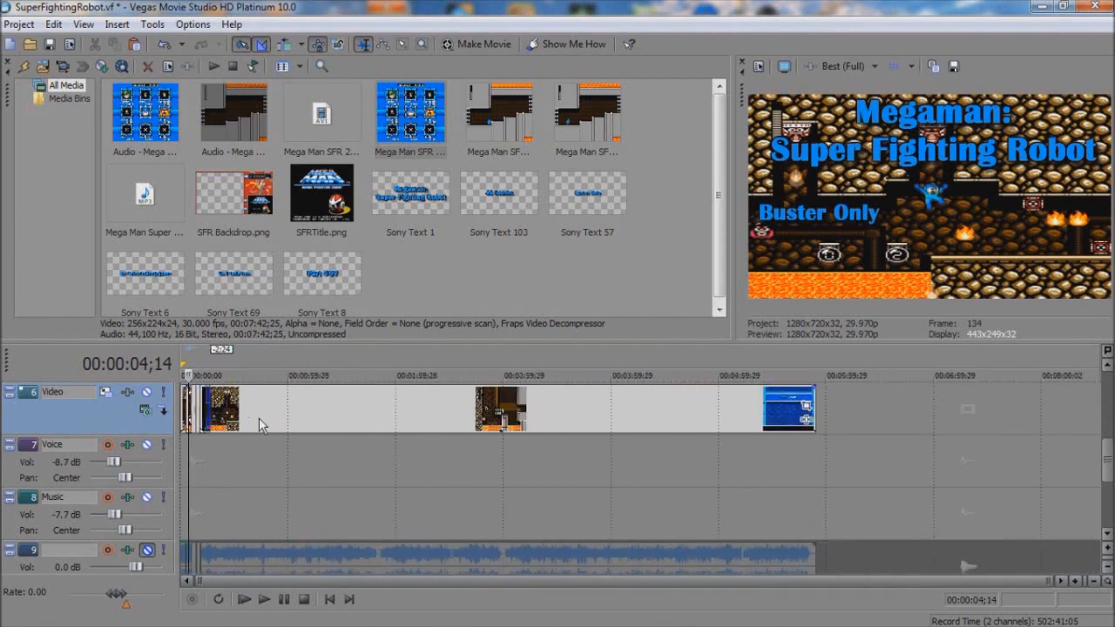
{"action": "left_click_drag", "start_coordinate": [258, 417], "coordinate": [322, 413]}
{"action": "left_click", "coordinate": [347, 412]}
{"action": "left_click", "coordinate": [363, 411]}
{"action": "key", "text": "Right"}
{"action": "key", "text": "s"}
{"action": "left_click", "coordinate": [327, 413]}
{"action": "key", "text": "Delete"}
{"action": "left_click_drag", "start_coordinate": [394, 417], "coordinate": [224, 415]}
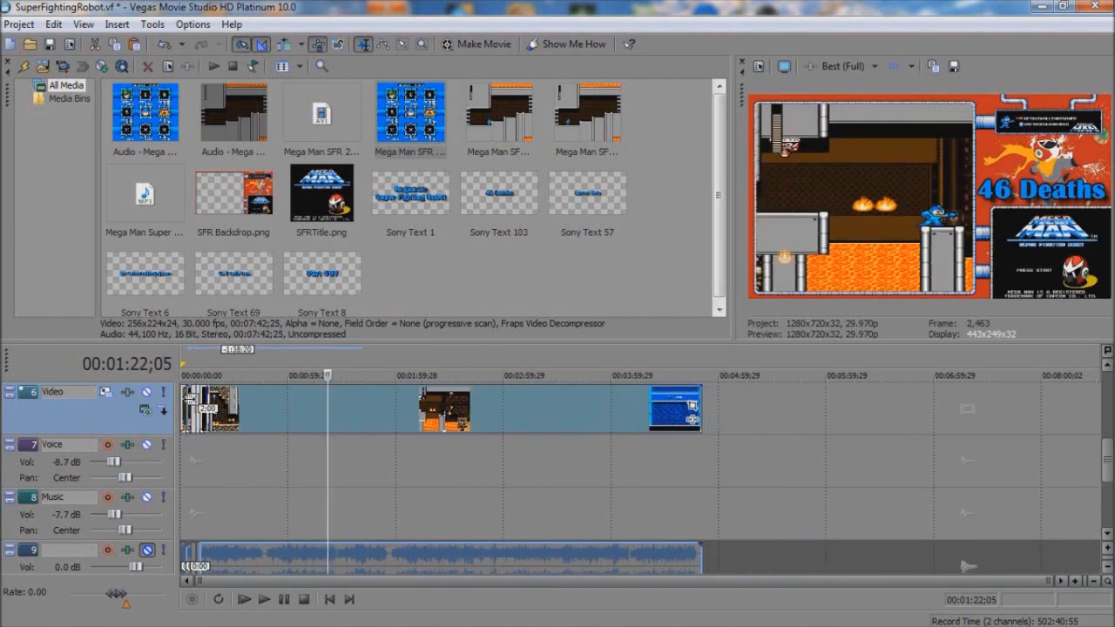
Step: Split the gameplay clip at the end of the second intro slot, at 5;28
{"action": "left_click", "coordinate": [186, 419]}
{"action": "scroll", "coordinate": [270, 427], "scroll_direction": "up", "scroll_amount": 6}
{"action": "key", "text": "Right"}
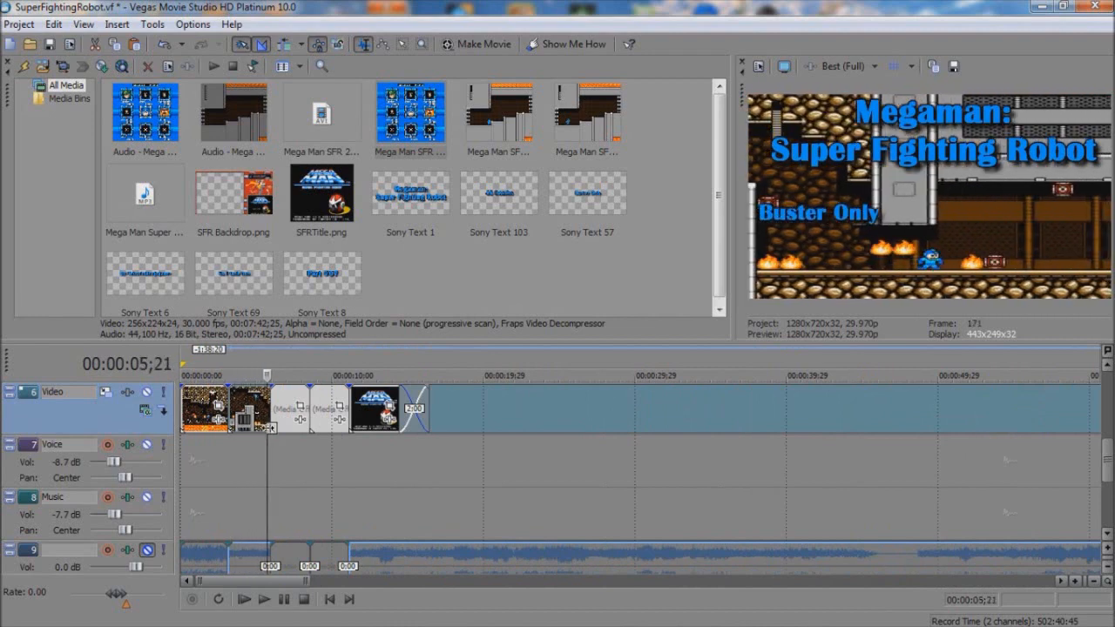
{"action": "key", "text": "Right"}
{"action": "key", "text": "Right"}
{"action": "key", "text": "Right"}
{"action": "key", "text": "Right"}
{"action": "key", "text": "Right"}
{"action": "key", "text": "Right"}
{"action": "key", "text": "Right"}
{"action": "key", "text": "s"}
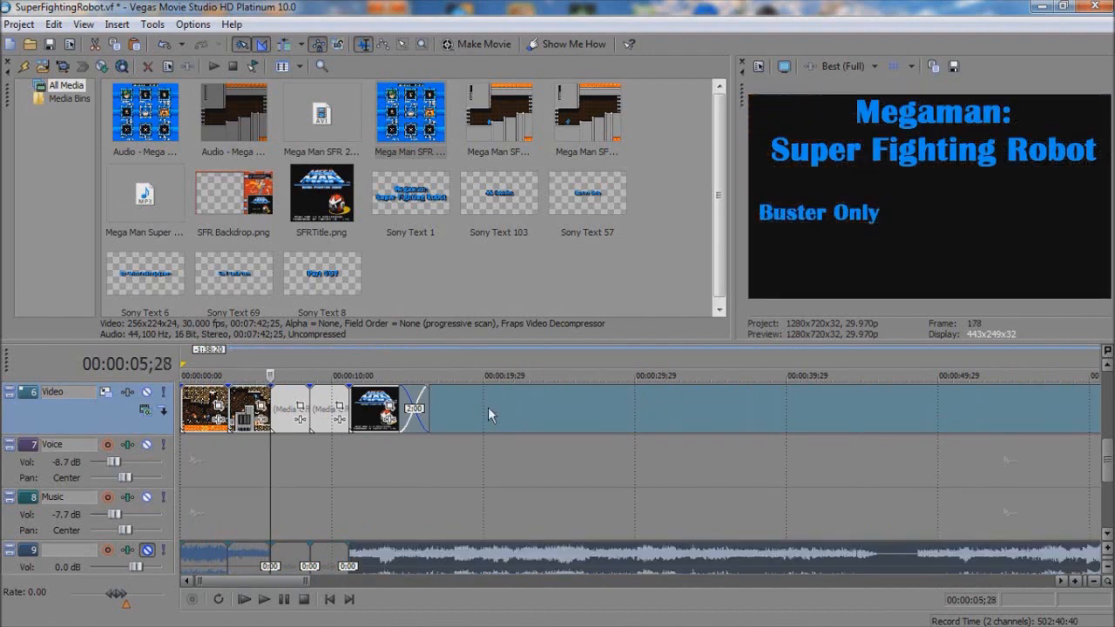
Step: Shift the remaining gameplay clip about 51 seconds forward on the timeline, clear of the intro slots
{"action": "left_click", "coordinate": [488, 407]}
{"action": "scroll", "coordinate": [488, 406], "scroll_direction": "down", "scroll_amount": 6}
{"action": "left_click_drag", "start_coordinate": [385, 418], "coordinate": [481, 409]}
Step: Split the remaining gameplay clip at 3:18;03 and delete the part before the split
{"action": "left_click", "coordinate": [461, 401]}
{"action": "left_click", "coordinate": [507, 407]}
{"action": "left_click", "coordinate": [531, 416]}
{"action": "left_click", "coordinate": [553, 415]}
{"action": "left_click", "coordinate": [559, 415]}
{"action": "left_click", "coordinate": [586, 415]}
{"action": "left_click", "coordinate": [556, 415]}
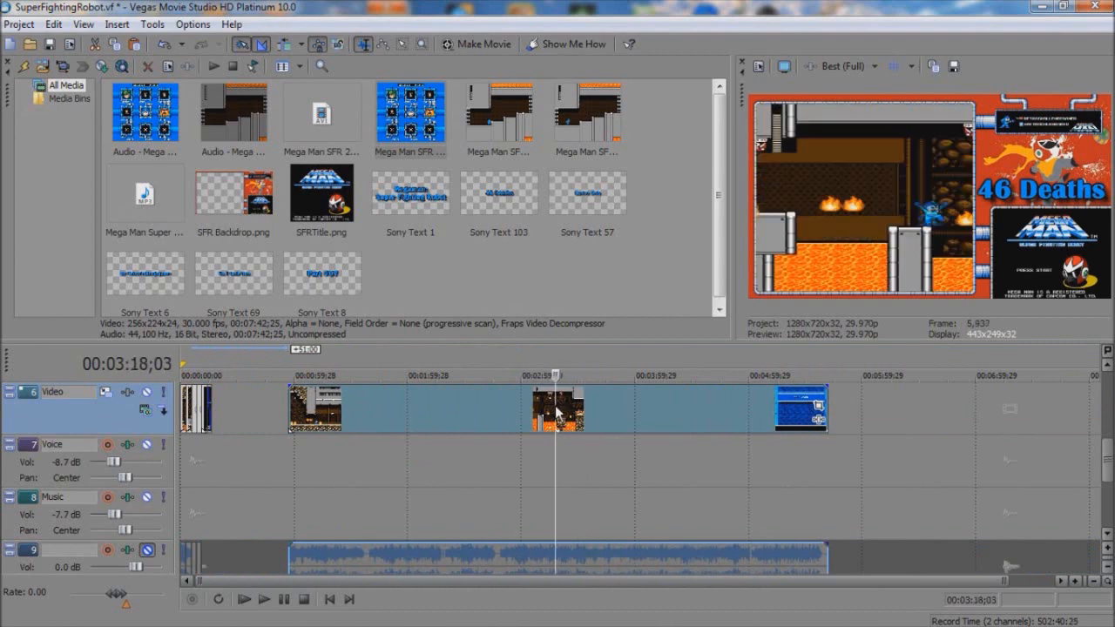
{"action": "key", "text": "s"}
{"action": "left_click", "coordinate": [504, 412]}
{"action": "key", "text": "Delete"}
Step: Delete the offline placeholder in the third intro slot and place the remaining gameplay clip there
{"action": "left_click_drag", "start_coordinate": [588, 413], "coordinate": [244, 410]}
{"action": "left_click", "coordinate": [214, 407]}
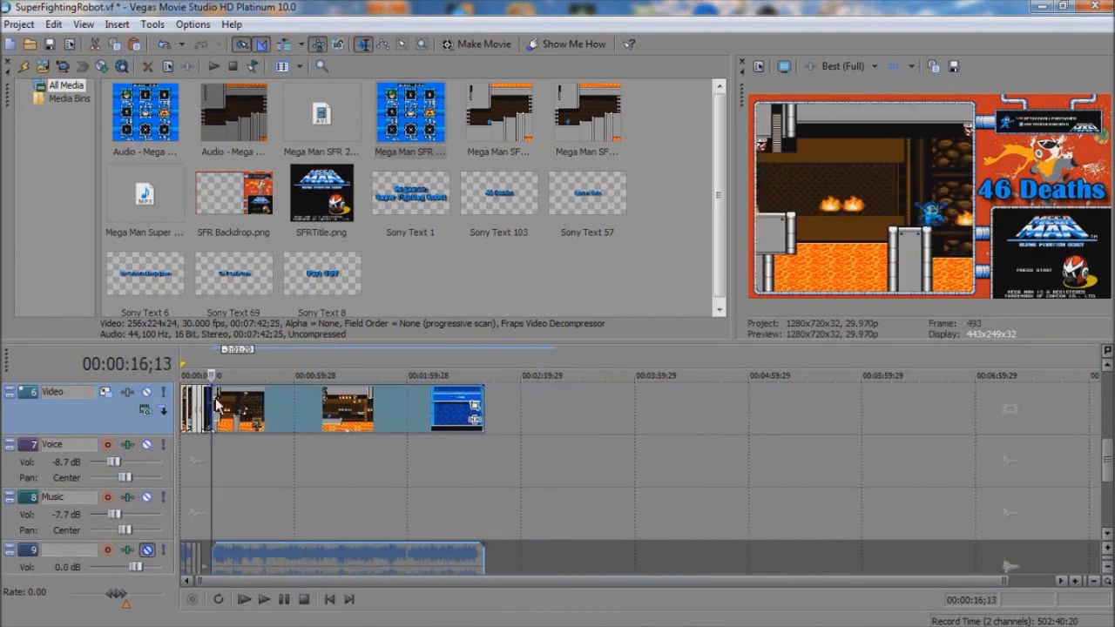
{"action": "scroll", "coordinate": [218, 409], "scroll_direction": "up", "scroll_amount": 6}
{"action": "left_click", "coordinate": [283, 421]}
{"action": "key", "text": "Delete"}
{"action": "left_click_drag", "start_coordinate": [459, 410], "coordinate": [300, 407]}
{"action": "left_click", "coordinate": [271, 402]}
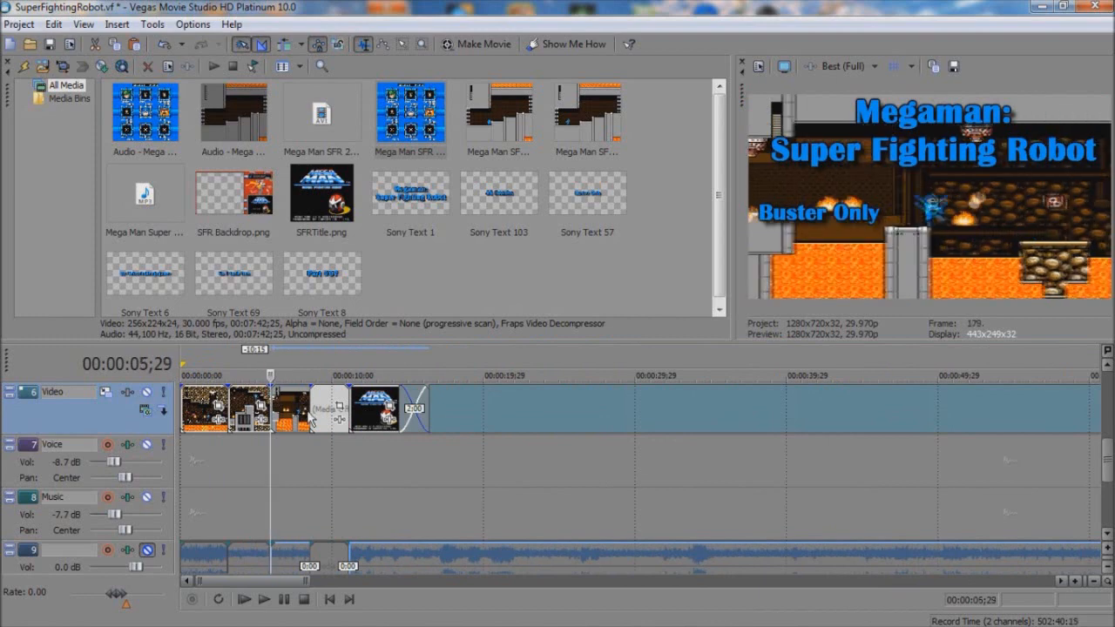
Step: Split the gameplay clip at the end of the third intro slot, about 8;16, and delete the last offline placeholder
{"action": "left_click", "coordinate": [291, 411]}
{"action": "left_click", "coordinate": [305, 411]}
{"action": "key", "text": "Right"}
{"action": "key", "text": "Right"}
{"action": "key", "text": "Right"}
{"action": "key", "text": "Right"}
{"action": "key", "text": "Right"}
{"action": "key", "text": "Right"}
{"action": "key", "text": "Right"}
{"action": "key", "text": "Right"}
{"action": "key", "text": "Right"}
{"action": "key", "text": "Right"}
{"action": "key", "text": "Right"}
{"action": "key", "text": "Right"}
{"action": "key", "text": "Left"}
{"action": "key", "text": "Left"}
{"action": "key", "text": "Left"}
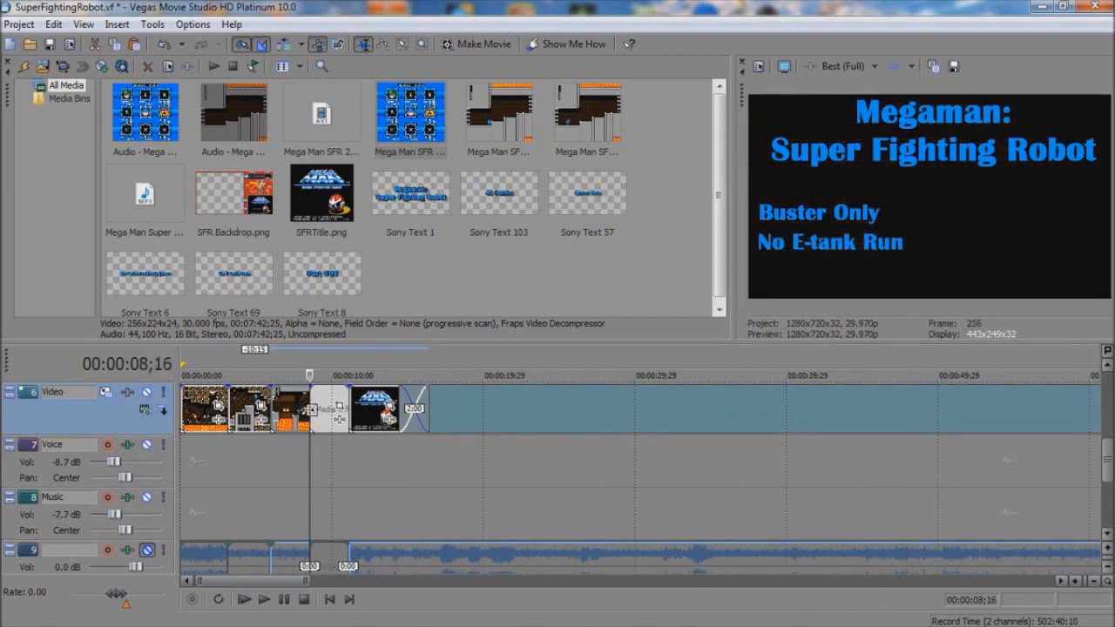
{"action": "key", "text": "Right"}
{"action": "key", "text": "s"}
{"action": "left_click", "coordinate": [322, 411]}
{"action": "key", "text": "Delete"}
Step: Shift the remaining gameplay clip about 55 seconds forward and remove the offline media file from the project media
{"action": "scroll", "coordinate": [340, 412], "scroll_direction": "down", "scroll_amount": 6}
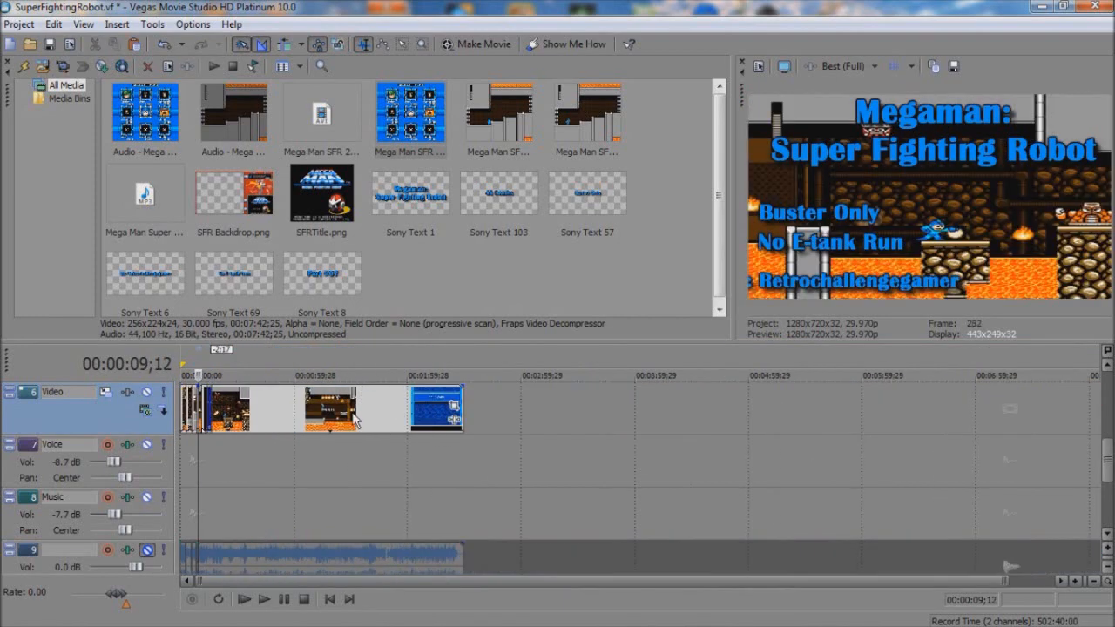
{"action": "left_click_drag", "start_coordinate": [348, 412], "coordinate": [453, 411]}
{"action": "left_click", "coordinate": [340, 122]}
{"action": "key", "text": "Delete"}
Step: Split the remaining gameplay clip at the boss scene at 2:58;03 and delete the part before it
{"action": "left_click", "coordinate": [404, 411]}
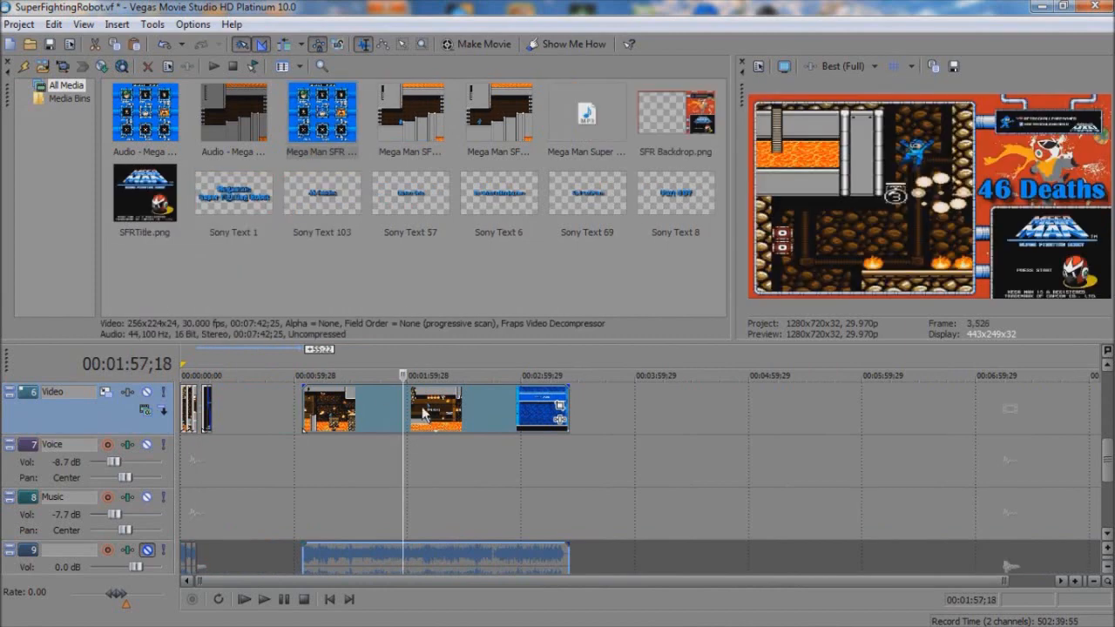
{"action": "left_click", "coordinate": [516, 416]}
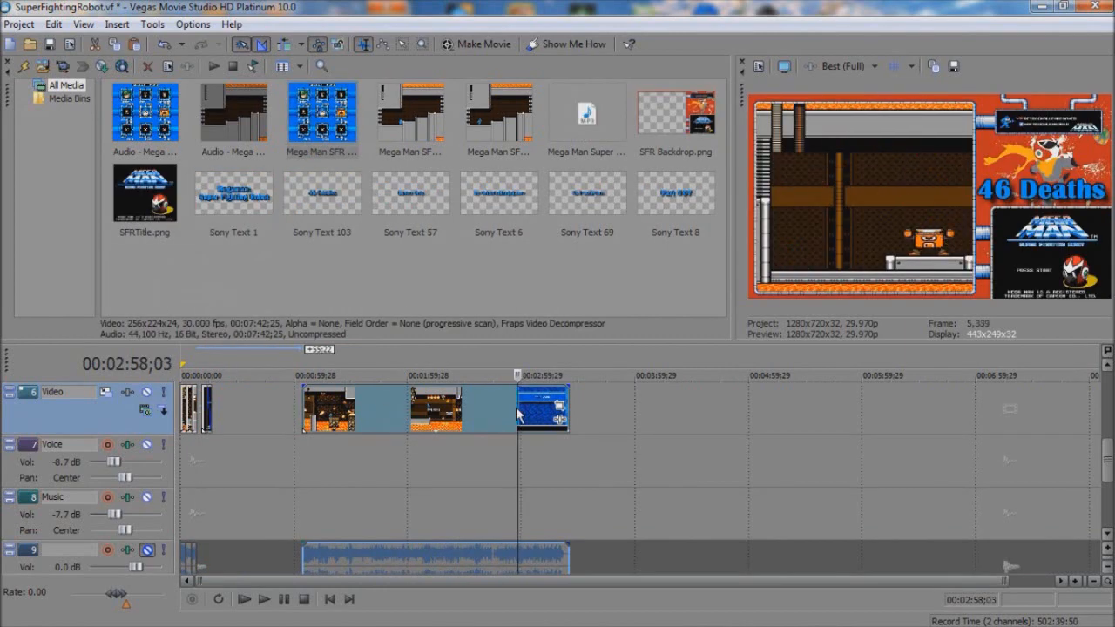
{"action": "key", "text": "s"}
{"action": "left_click", "coordinate": [421, 412]}
{"action": "key", "text": "Delete"}
Step: Trim the remaining boss clip to a short piece and fit it into the fourth intro slot, from 8;16 up to the title card
{"action": "left_click_drag", "start_coordinate": [568, 406], "coordinate": [518, 406]}
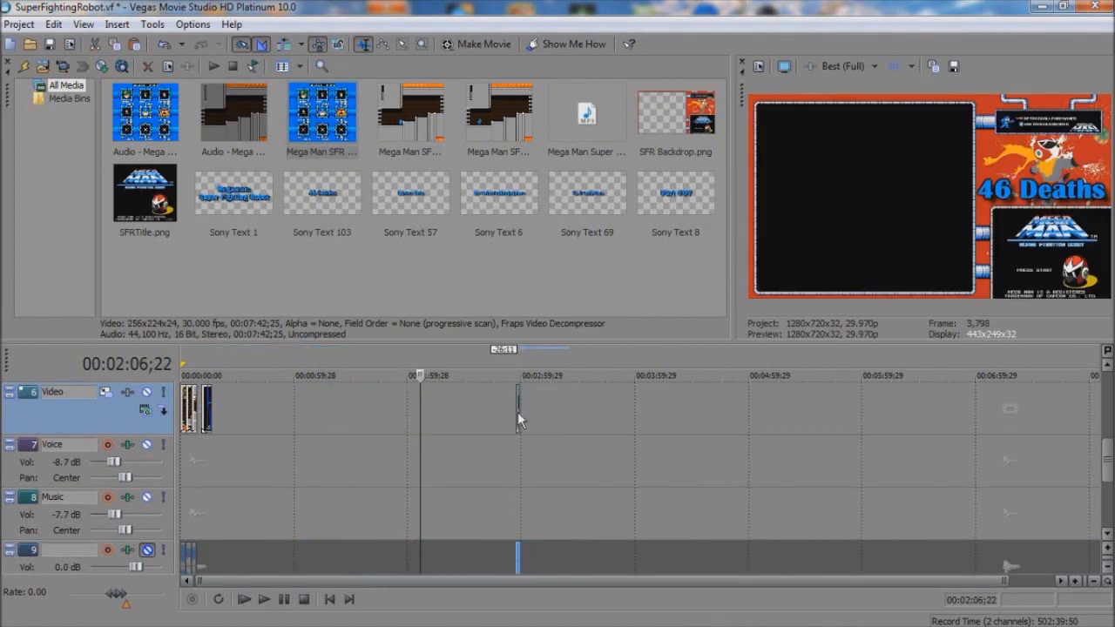
{"action": "left_click", "coordinate": [518, 412]}
{"action": "scroll", "coordinate": [519, 412], "scroll_direction": "up", "scroll_amount": 2}
{"action": "left_click_drag", "start_coordinate": [634, 419], "coordinate": [217, 428]}
{"action": "left_click", "coordinate": [216, 426]}
{"action": "scroll", "coordinate": [285, 428], "scroll_direction": "up", "scroll_amount": 4}
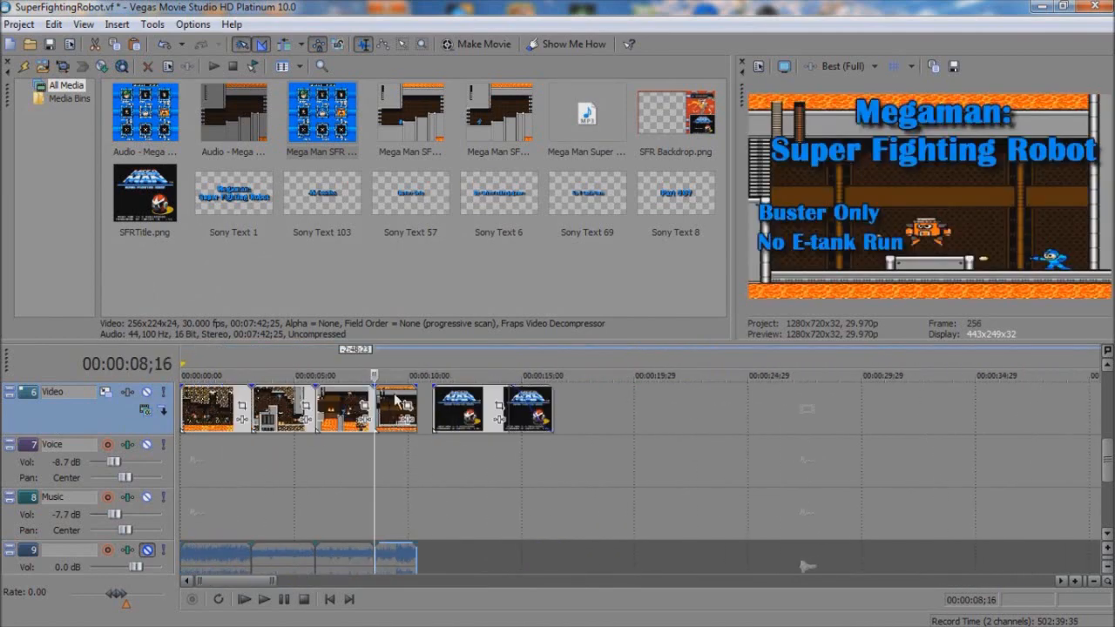
{"action": "left_click_drag", "start_coordinate": [418, 412], "coordinate": [434, 414]}
{"action": "key", "text": "space"}
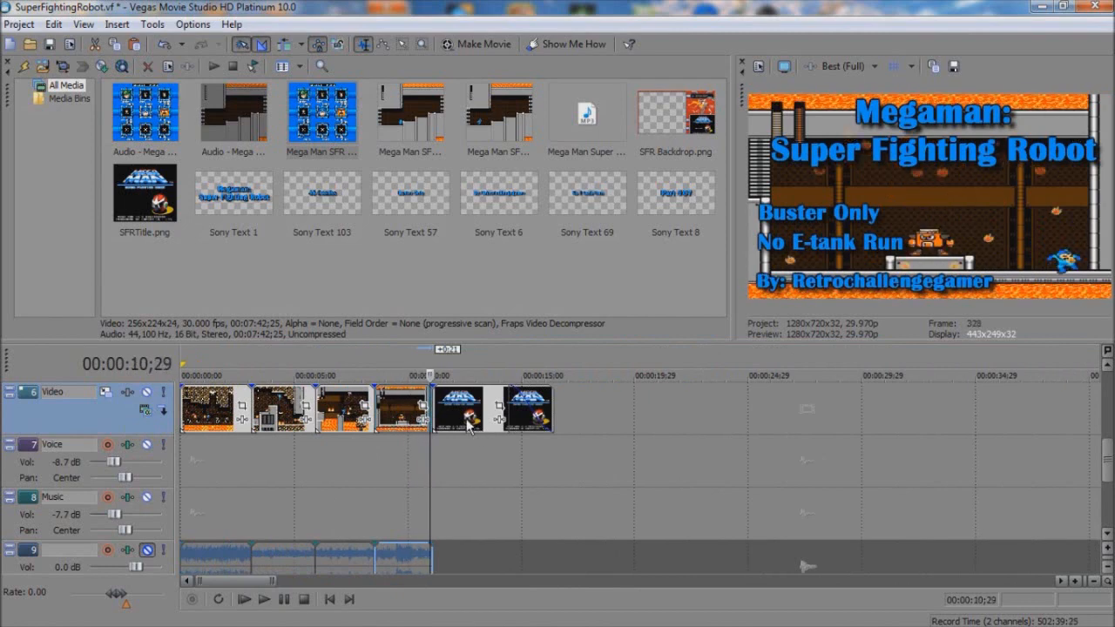
Step: Change the part-number text over the title card to "Part #07"
{"action": "left_click_drag", "start_coordinate": [1108, 451], "coordinate": [1090, 433]}
{"action": "right_click", "coordinate": [465, 461]}
{"action": "left_click", "coordinate": [501, 128]}
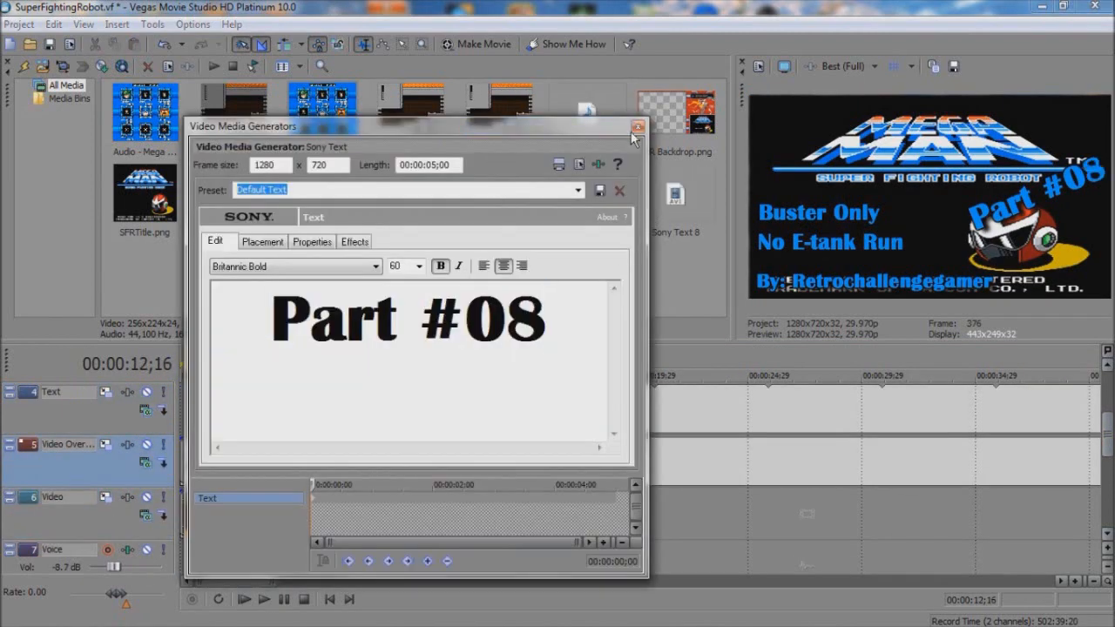
{"action": "left_click", "coordinate": [638, 128]}
{"action": "left_click", "coordinate": [664, 418]}
{"action": "right_click", "coordinate": [467, 463]}
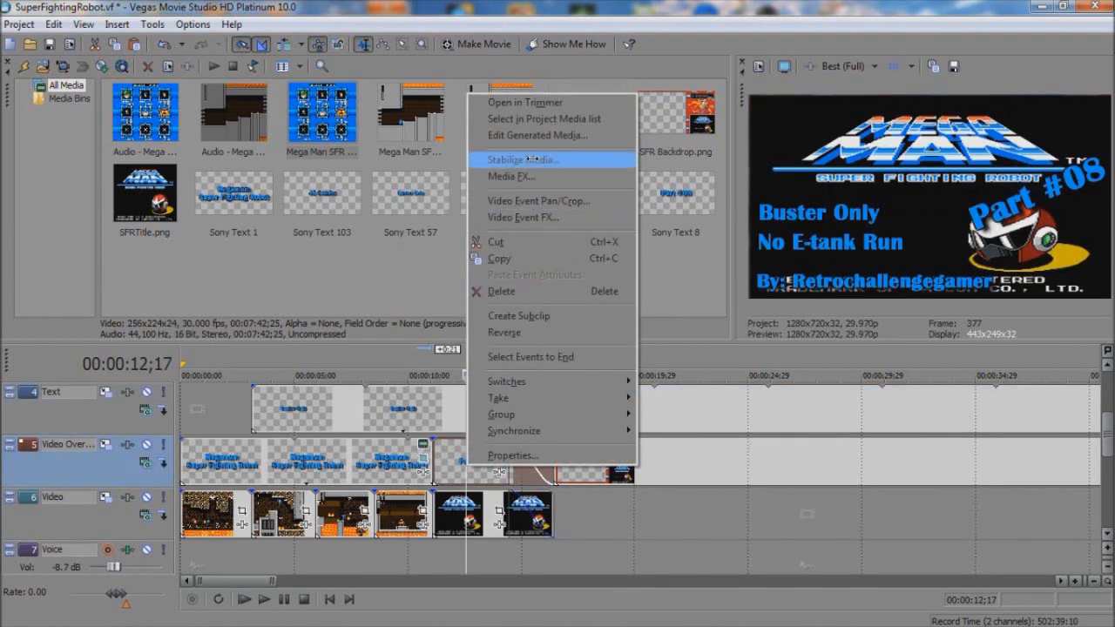
{"action": "left_click", "coordinate": [533, 135]}
{"action": "left_click", "coordinate": [637, 127]}
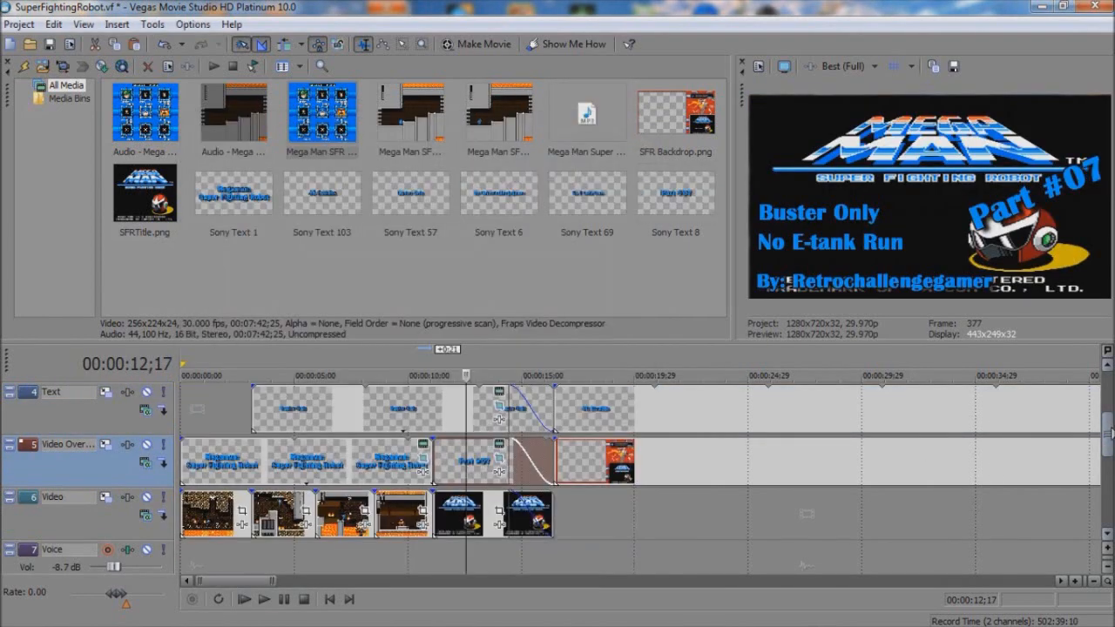
{"action": "left_click_drag", "start_coordinate": [1109, 433], "coordinate": [1109, 458]}
{"action": "left_click_drag", "start_coordinate": [579, 433], "coordinate": [700, 470]}
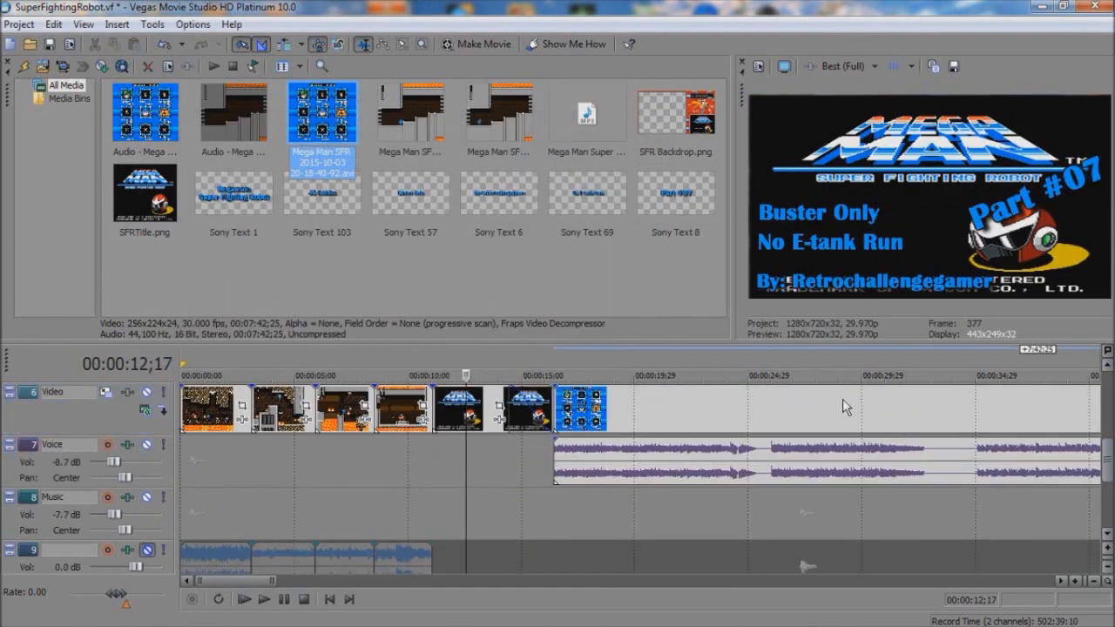
{"action": "right_click", "coordinate": [643, 412]}
{"action": "left_click", "coordinate": [697, 366]}
{"action": "left_click", "coordinate": [182, 350]}
{"action": "left_click", "coordinate": [143, 372]}
Step: Enlarge the recording's pan/crop frame to about 423 by 243 so the gameplay fits inside the backdrop's window
{"action": "mouse_move", "coordinate": [291, 329]}
{"action": "left_mouse_down"}
{"action": "mouse_move", "coordinate": [259, 323]}
{"action": "mouse_move", "coordinate": [280, 328]}
{"action": "left_mouse_up"}
{"action": "left_click_drag", "start_coordinate": [451, 178], "coordinate": [451, 164]}
{"action": "left_click_drag", "start_coordinate": [452, 471], "coordinate": [452, 485]}
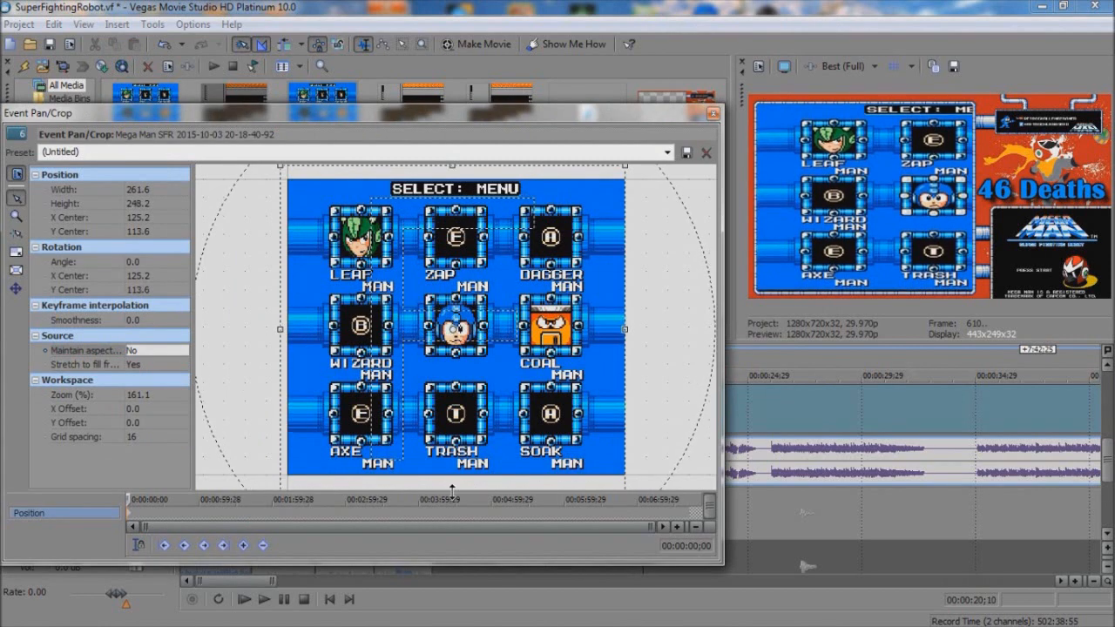
{"action": "left_click_drag", "start_coordinate": [622, 329], "coordinate": [834, 348]}
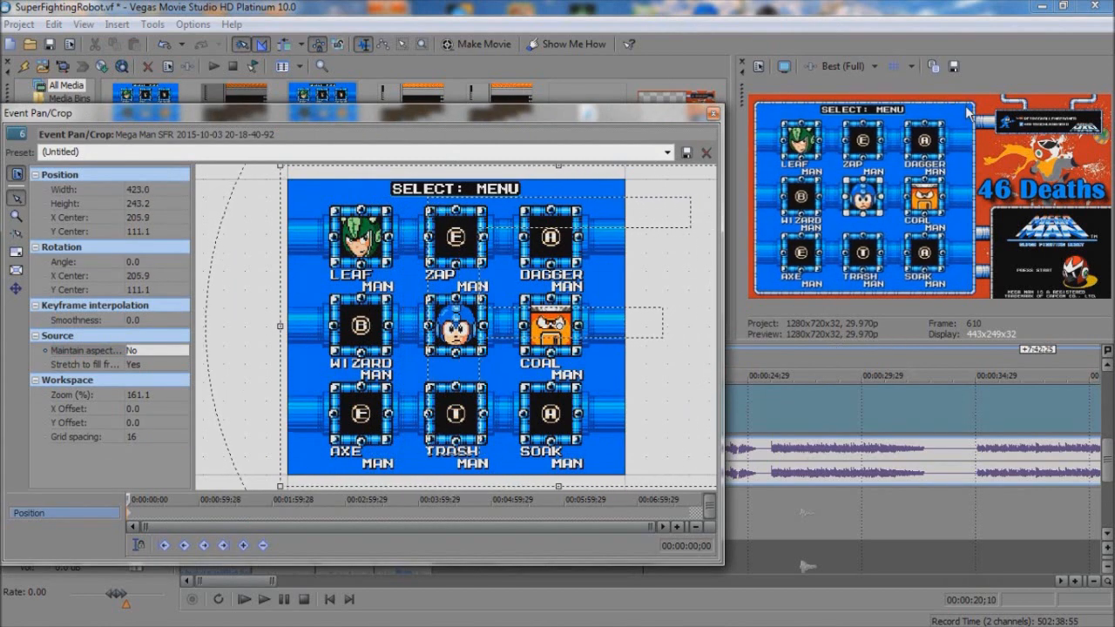
{"action": "left_click", "coordinate": [714, 114]}
{"action": "left_click_drag", "start_coordinate": [1106, 460], "coordinate": [1109, 433]}
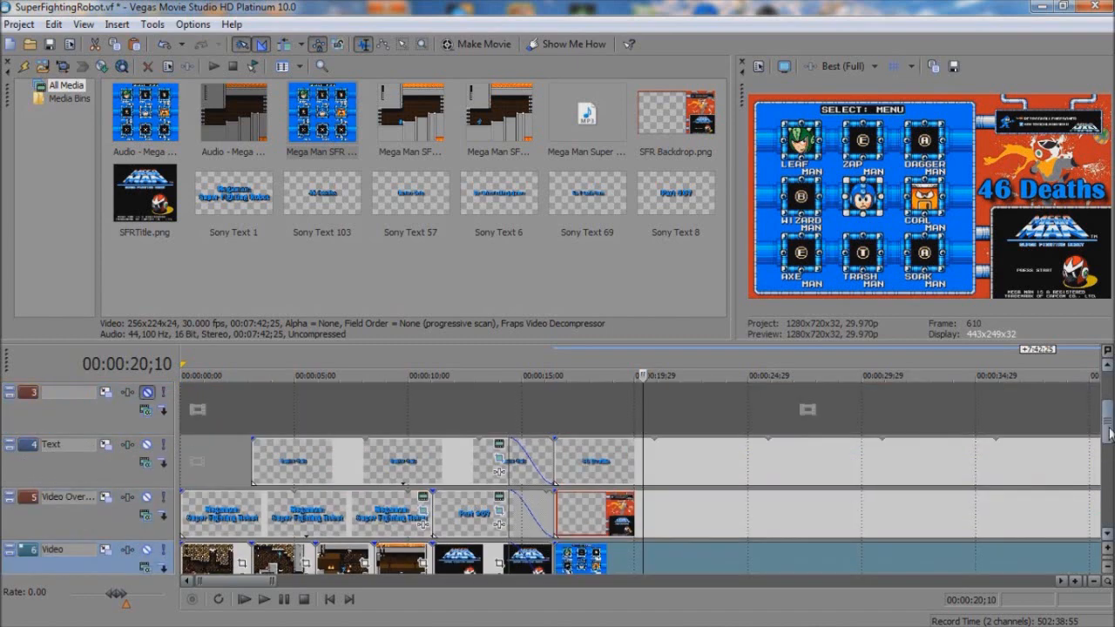
{"action": "left_click_drag", "start_coordinate": [400, 116], "coordinate": [664, 519]}
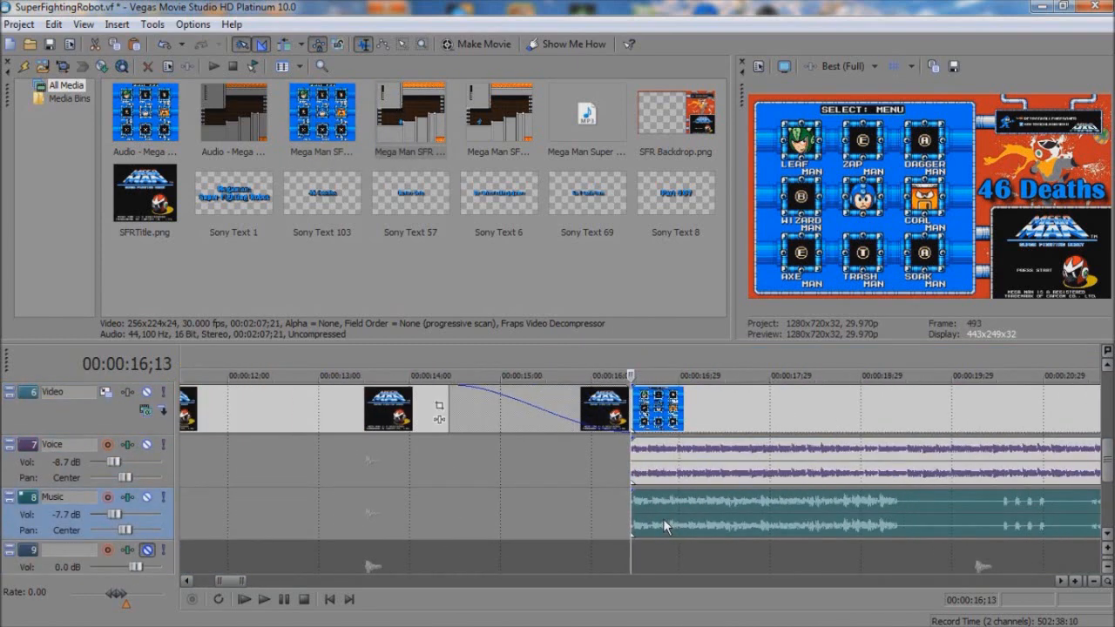
{"action": "left_click", "coordinate": [678, 522]}
{"action": "key", "text": "Delete"}
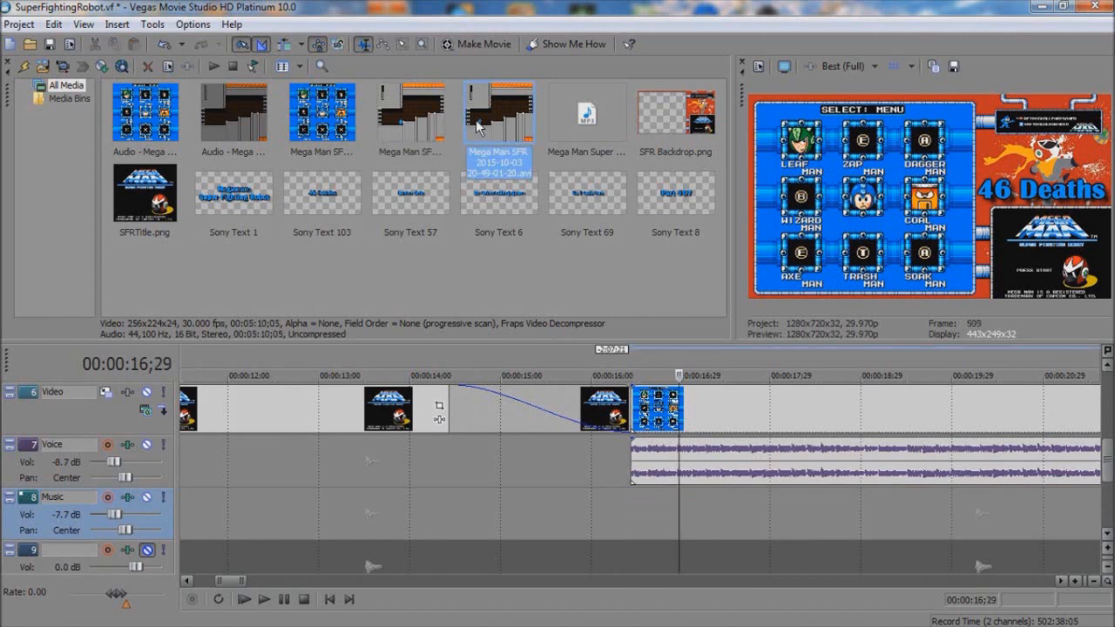
Step: Add Audio - Mega Man SFR 1.avi to the Music track, aligned with the start of the gameplay recording at 16;13
{"action": "left_click", "coordinate": [320, 128]}
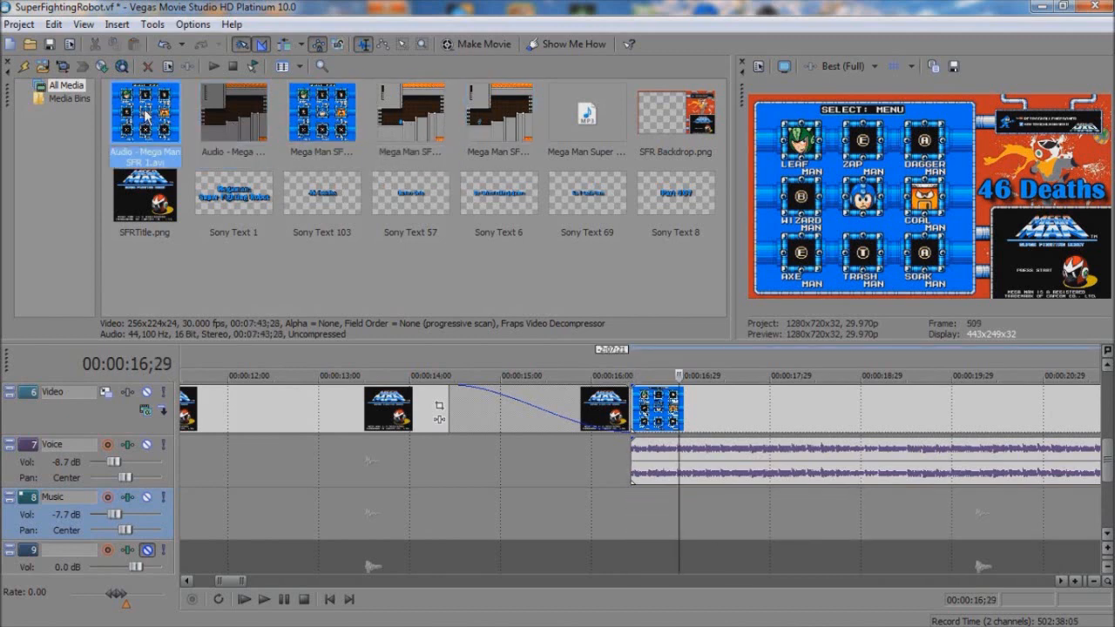
{"action": "left_click_drag", "start_coordinate": [1108, 446], "coordinate": [1104, 421]}
{"action": "left_click_drag", "start_coordinate": [720, 458], "coordinate": [720, 459]}
{"action": "left_click_drag", "start_coordinate": [1107, 418], "coordinate": [1108, 469]}
{"action": "left_click_drag", "start_coordinate": [737, 479], "coordinate": [670, 519]}
{"action": "left_click", "coordinate": [632, 509]}
Step: Trim the silent lead-in off the Music track's audio so that it starts at 17;03
{"action": "scroll", "coordinate": [634, 509], "scroll_direction": "up", "scroll_amount": 3}
{"action": "key", "text": "space"}
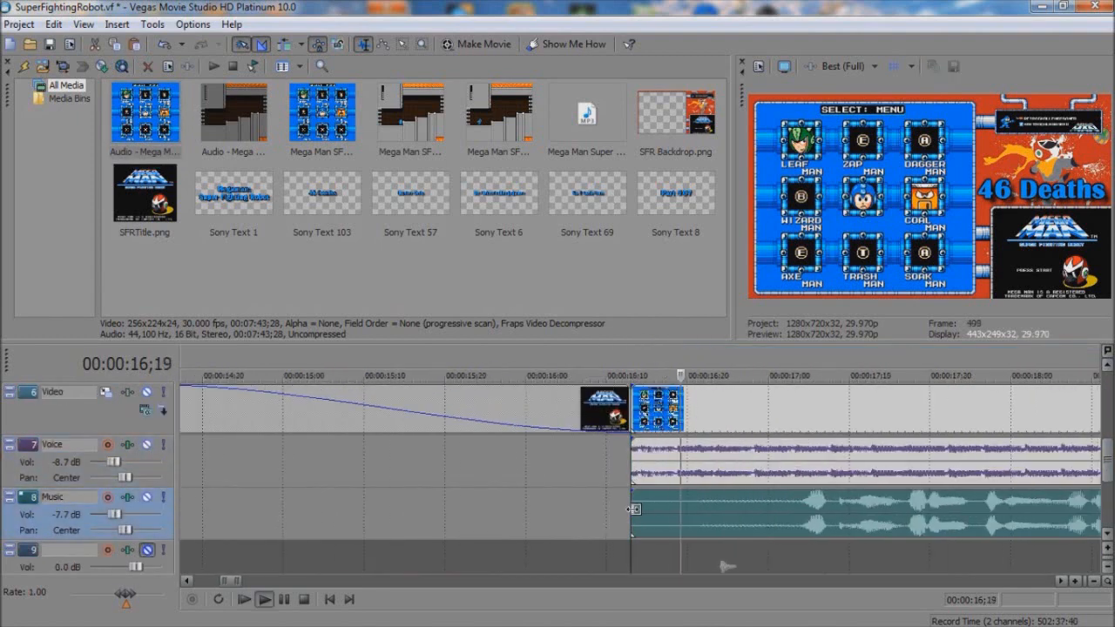
{"action": "key", "text": "space"}
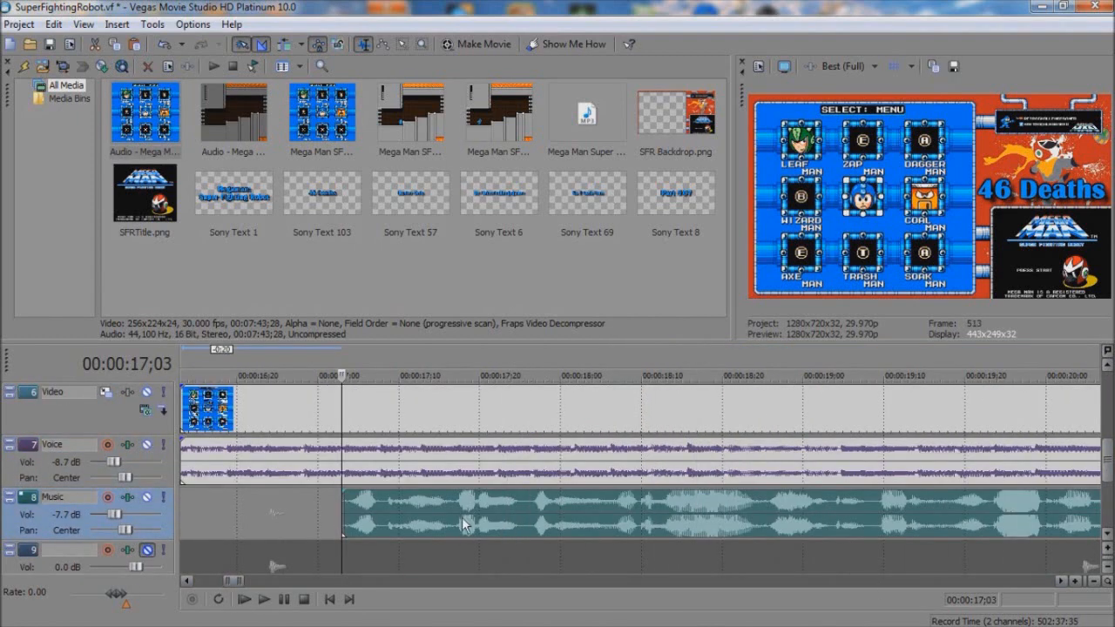
Step: Split the Music track's audio at the pause just before 23;00 and trim 11 frames of silence off the second part's start
{"action": "scroll", "coordinate": [854, 542], "scroll_direction": "down", "scroll_amount": 2}
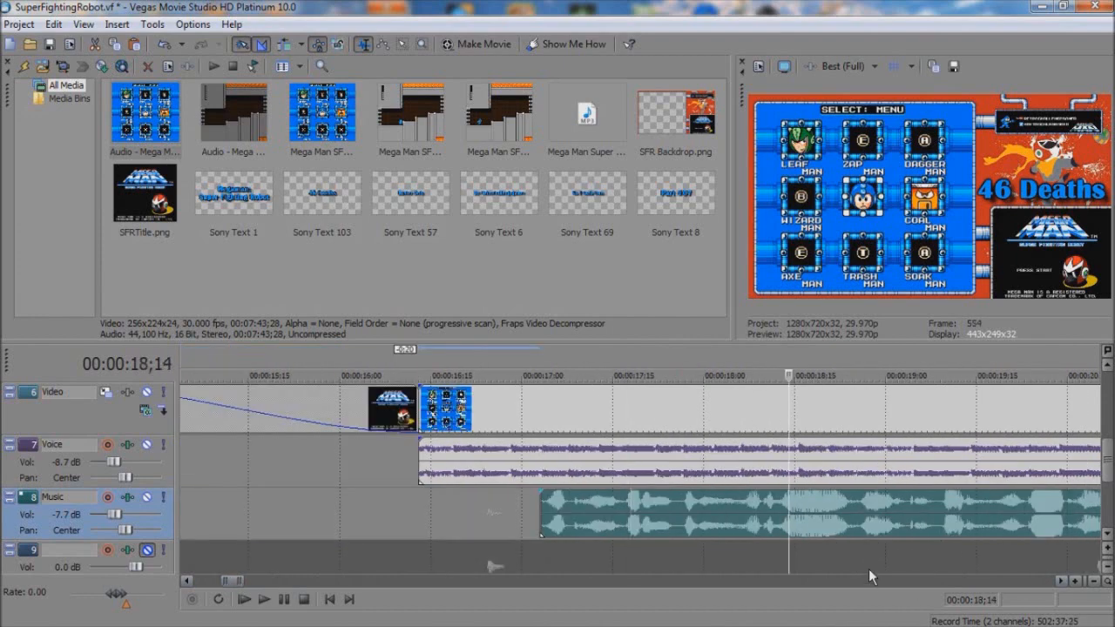
{"action": "scroll", "coordinate": [869, 576], "scroll_direction": "right", "scroll_amount": 5}
{"action": "left_click", "coordinate": [683, 512]}
{"action": "key", "text": "s"}
{"action": "left_click_drag", "start_coordinate": [687, 512], "coordinate": [754, 514]}
{"action": "key", "text": "space"}
Step: Split the Music track's audio at the pause just after 26;15 and trim the second part to start at 28;01
{"action": "scroll", "coordinate": [799, 577], "scroll_direction": "right", "scroll_amount": 3}
{"action": "left_click", "coordinate": [565, 520]}
{"action": "key", "text": "space"}
Step: Split the Music track's audio at the pause at 32;14 and trim the second part to start at 33;20
{"action": "key", "text": "space"}
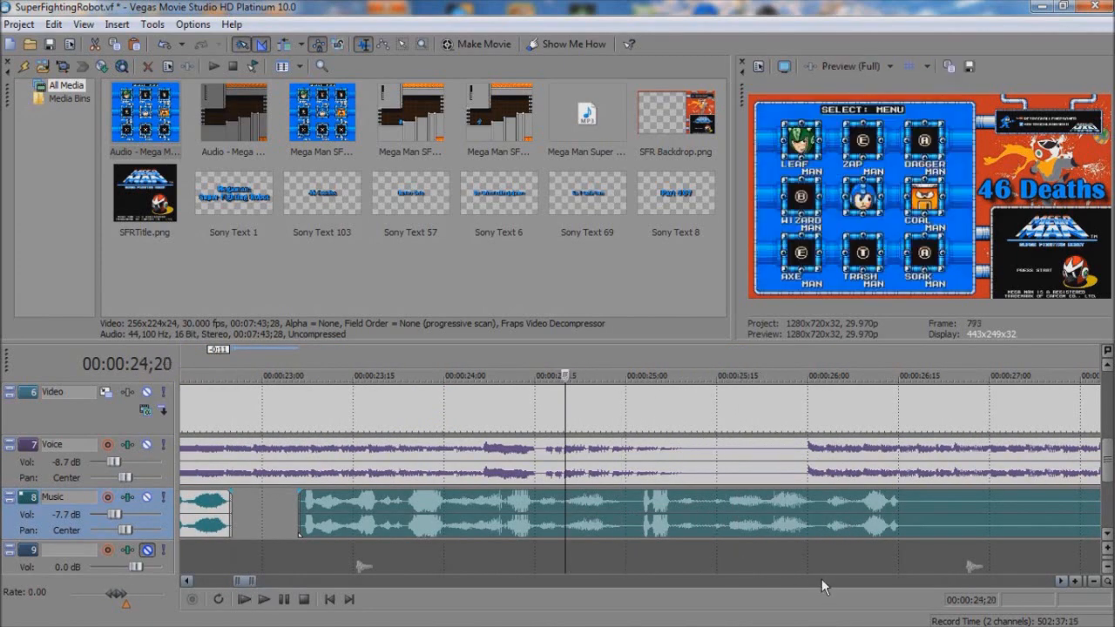
{"action": "scroll", "coordinate": [824, 582], "scroll_direction": "right", "scroll_amount": 3}
{"action": "left_click", "coordinate": [461, 512]}
{"action": "key", "text": "s"}
{"action": "left_click_drag", "start_coordinate": [465, 512], "coordinate": [738, 529]}
{"action": "key", "text": "space"}
{"action": "scroll", "coordinate": [798, 578], "scroll_direction": "right", "scroll_amount": 3}
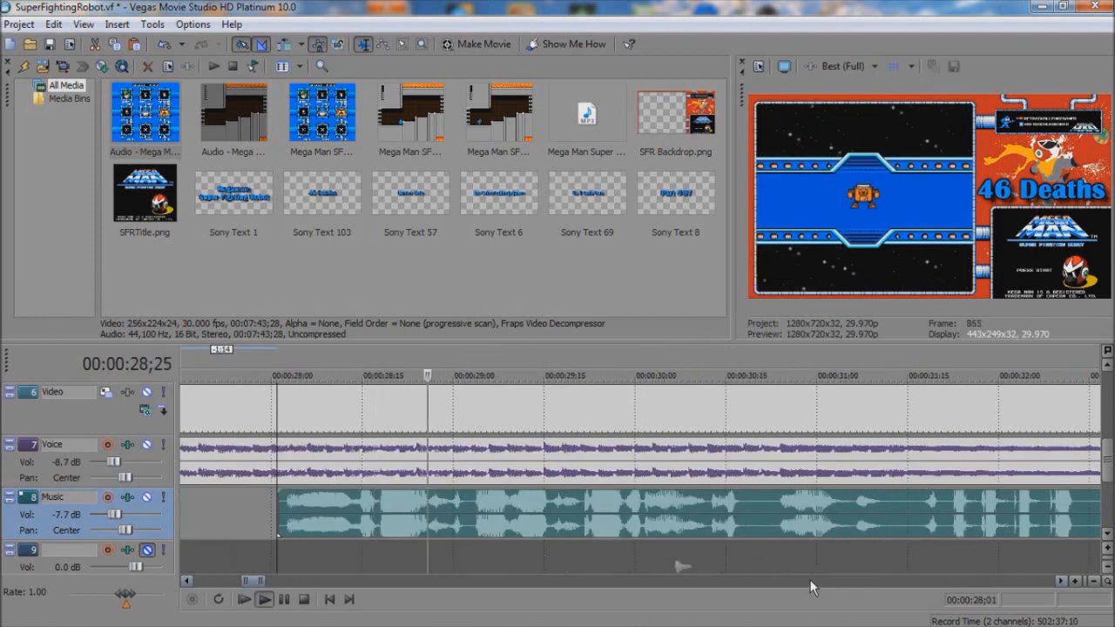
{"action": "scroll", "coordinate": [874, 588], "scroll_direction": "right", "scroll_amount": 3}
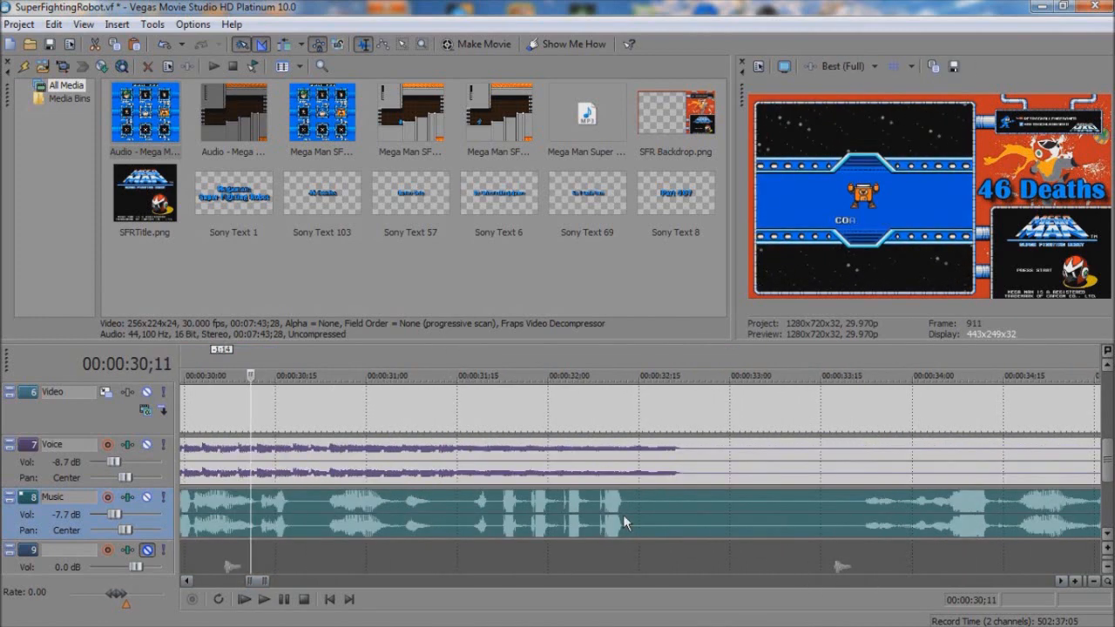
{"action": "left_click", "coordinate": [633, 514]}
{"action": "key", "text": "s"}
{"action": "left_click_drag", "start_coordinate": [636, 514], "coordinate": [770, 515]}
Step: Split the Music track's audio at 35;11 and trim 26 frames of silence off the second part's start
{"action": "scroll", "coordinate": [836, 581], "scroll_direction": "right", "scroll_amount": 3}
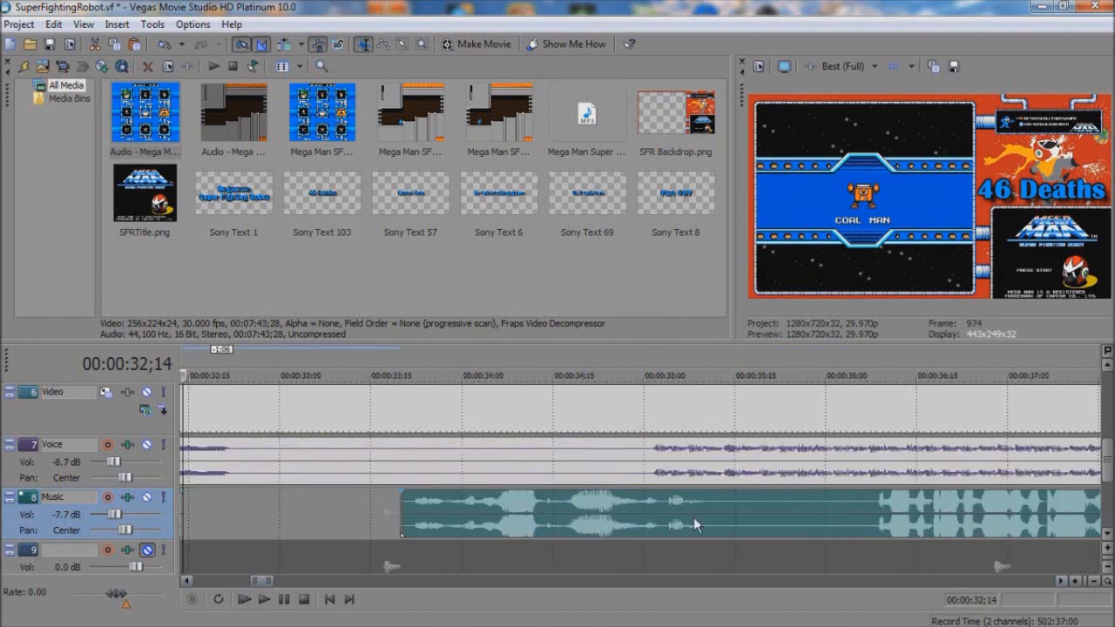
{"action": "key", "text": "space"}
{"action": "left_click", "coordinate": [710, 505]}
{"action": "key", "text": "s"}
{"action": "left_click_drag", "start_coordinate": [714, 501], "coordinate": [869, 504]}
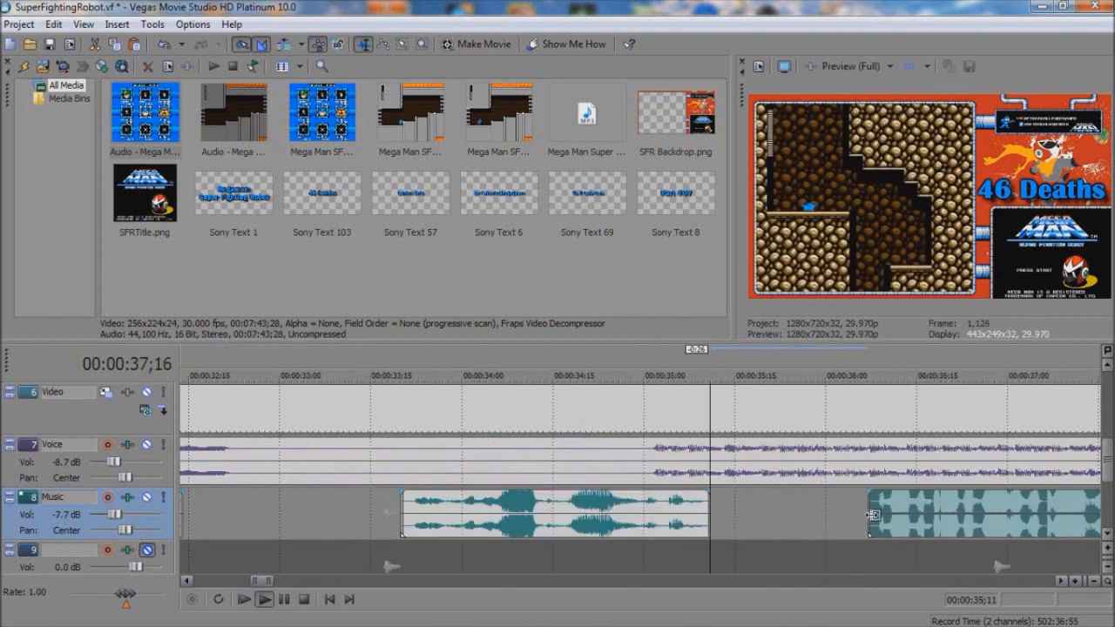
Step: Split the Music track's audio at 38;01 and trim 21 frames of silence off the second part's start
{"action": "key", "text": "space"}
{"action": "left_click", "coordinate": [888, 581]}
{"action": "left_click", "coordinate": [888, 582]}
{"action": "left_click", "coordinate": [294, 507]}
{"action": "key", "text": "s"}
{"action": "left_click_drag", "start_coordinate": [296, 507], "coordinate": [423, 507]}
Step: Split the Music track's audio at the pause just after 46;00 and trim the second part to start at 48;26
{"action": "left_click", "coordinate": [818, 582]}
{"action": "left_click", "coordinate": [723, 582]}
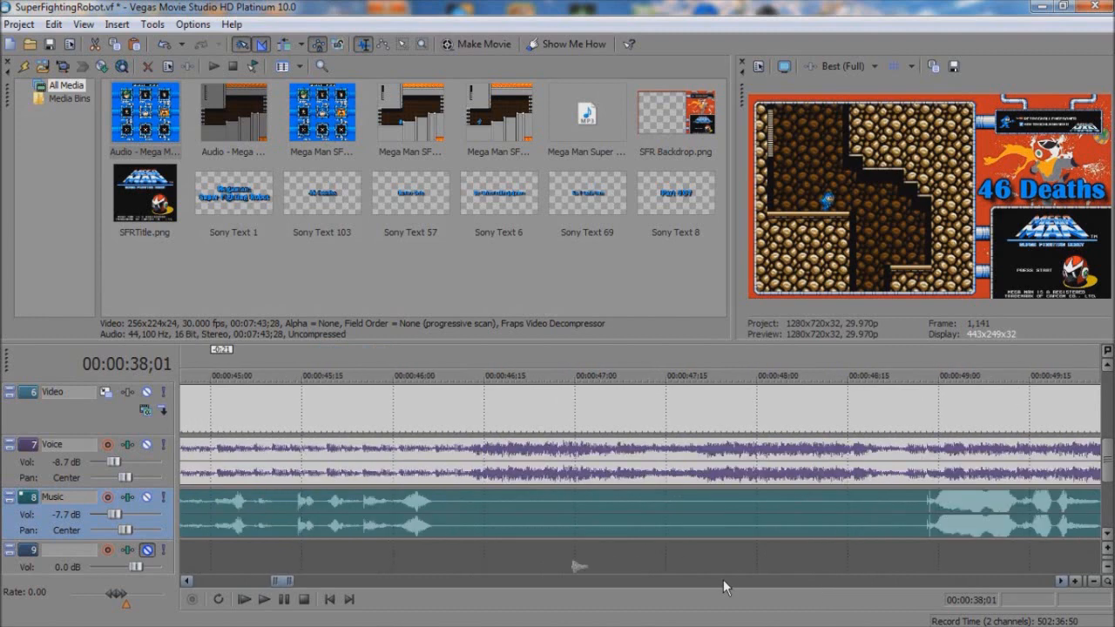
{"action": "left_click", "coordinate": [453, 516]}
{"action": "key", "text": "s"}
{"action": "left_click_drag", "start_coordinate": [454, 515], "coordinate": [915, 520]}
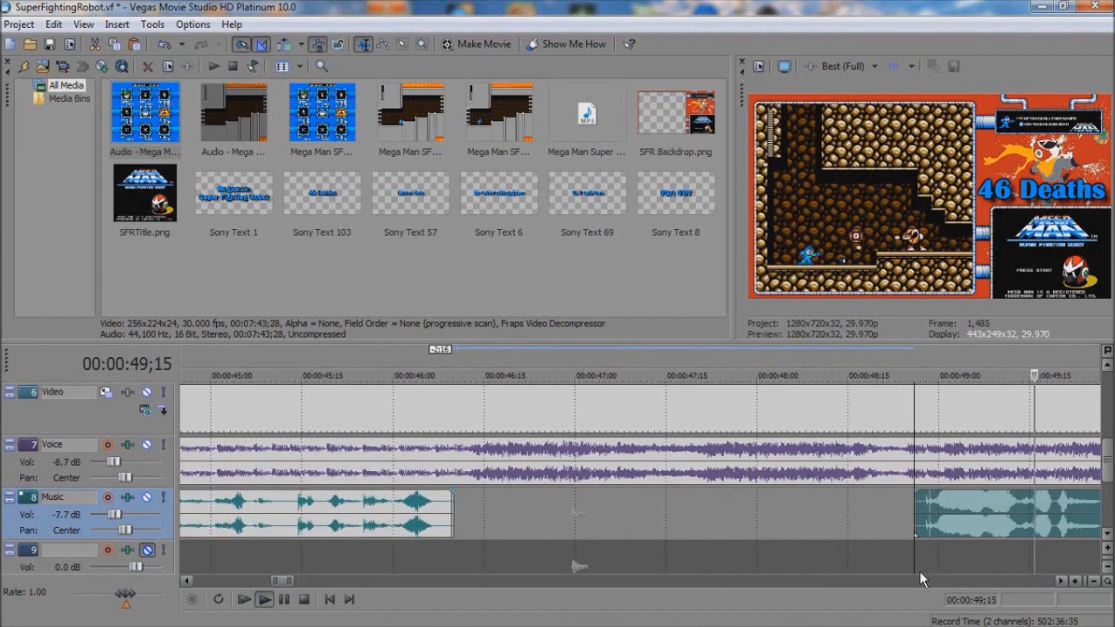
Step: Split the Music track's audio at the pause just before 55;00 and trim 13 frames of silence off the second part's start
{"action": "key", "text": "space"}
{"action": "left_click", "coordinate": [924, 580]}
{"action": "key", "text": "space"}
{"action": "left_click", "coordinate": [943, 581]}
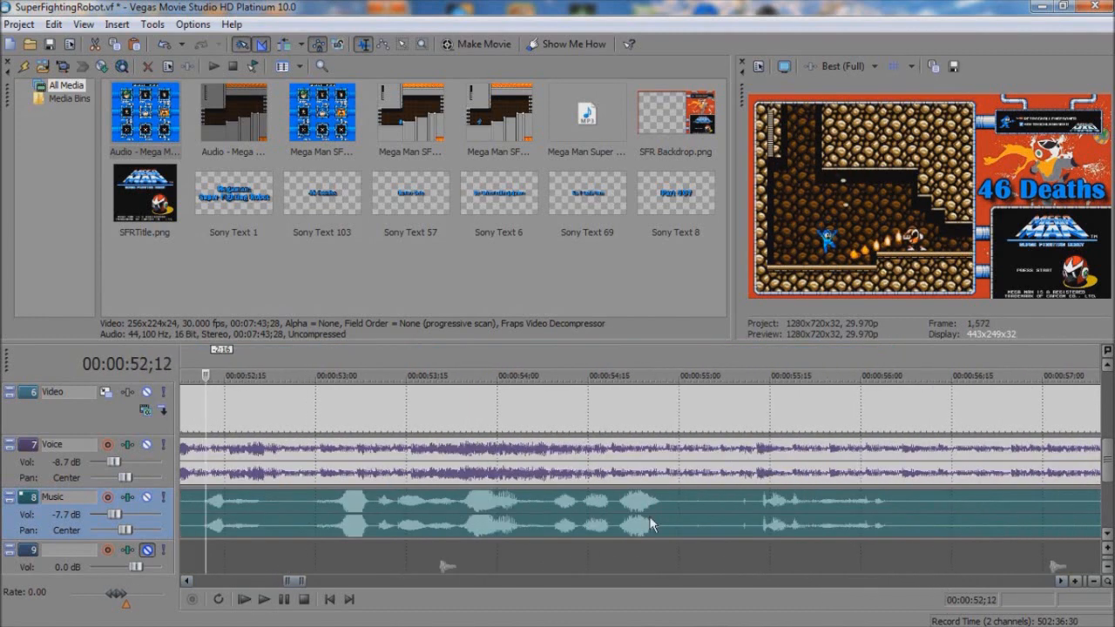
{"action": "left_click", "coordinate": [674, 516]}
{"action": "key", "text": "s"}
{"action": "left_click", "coordinate": [754, 514]}
Step: Play back the Music track's audio around 57;26 and onward to find the next silent pauses
{"action": "key", "text": "space"}
{"action": "left_click", "coordinate": [812, 581]}
{"action": "key", "text": "space"}
{"action": "left_click", "coordinate": [751, 528]}
{"action": "key", "text": "space"}
{"action": "key", "text": "space"}
{"action": "left_click", "coordinate": [842, 582]}
{"action": "left_click", "coordinate": [842, 582]}
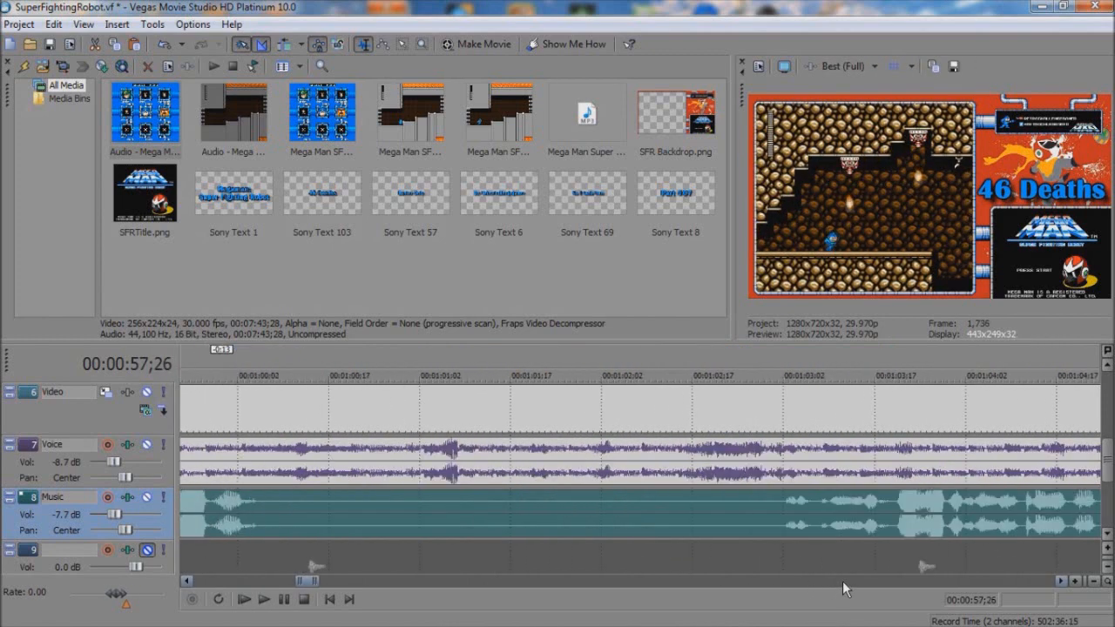
{"action": "left_click", "coordinate": [274, 582]}
{"action": "key", "text": "space"}
{"action": "key", "text": "space"}
Step: Split the Music track's audio at 1:05;17 and 1:10;21 and delete the silent piece between the two cuts
{"action": "left_click", "coordinate": [539, 582]}
{"action": "left_click", "coordinate": [539, 582]}
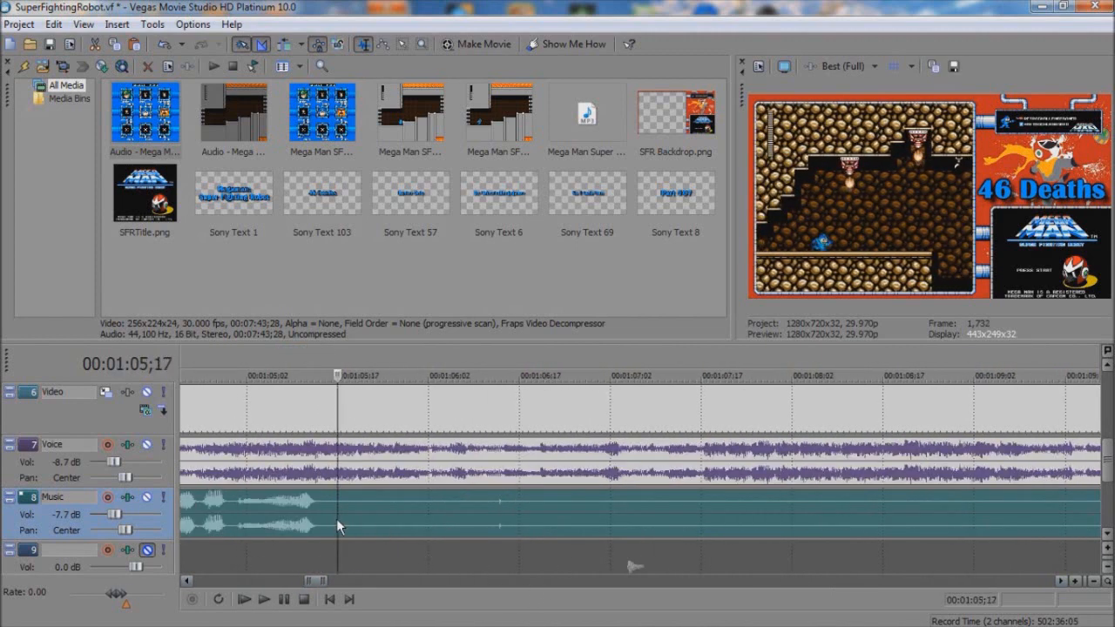
{"action": "left_click", "coordinate": [337, 521]}
{"action": "key", "text": "s"}
{"action": "double_click", "coordinate": [444, 581]}
{"action": "left_click", "coordinate": [372, 521]}
{"action": "key", "text": "s"}
{"action": "left_click", "coordinate": [335, 514]}
{"action": "key", "text": "Delete"}
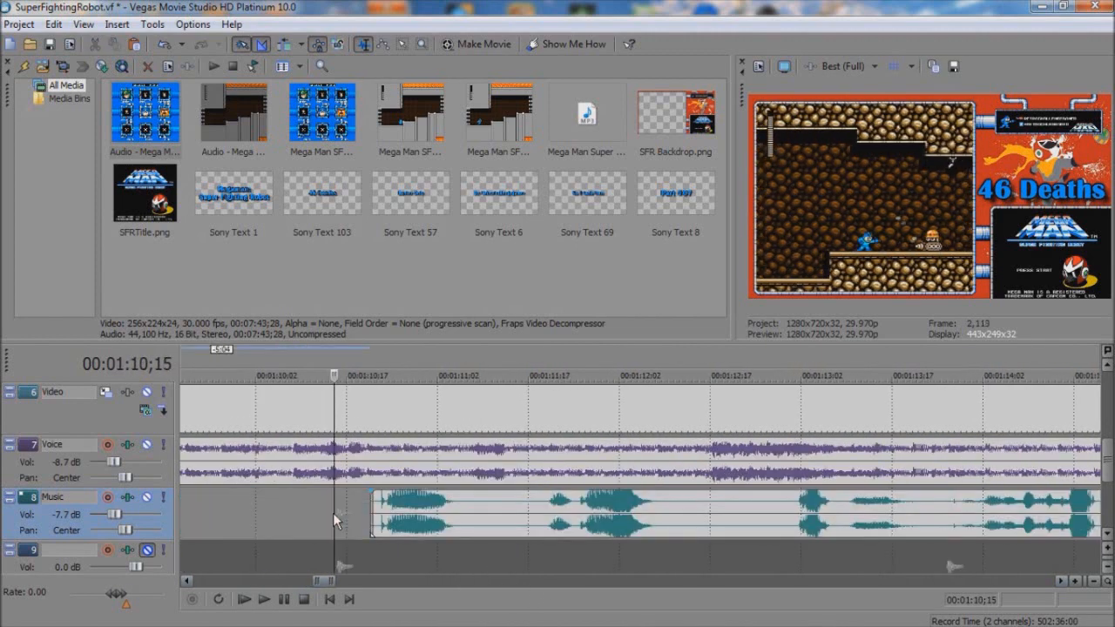
Step: Split the Music track's audio at 1:16;18 and trim the second part to start at 1:19;10
{"action": "left_click", "coordinate": [636, 580]}
{"action": "left_click", "coordinate": [393, 514]}
{"action": "key", "text": "space"}
{"action": "left_click", "coordinate": [872, 582]}
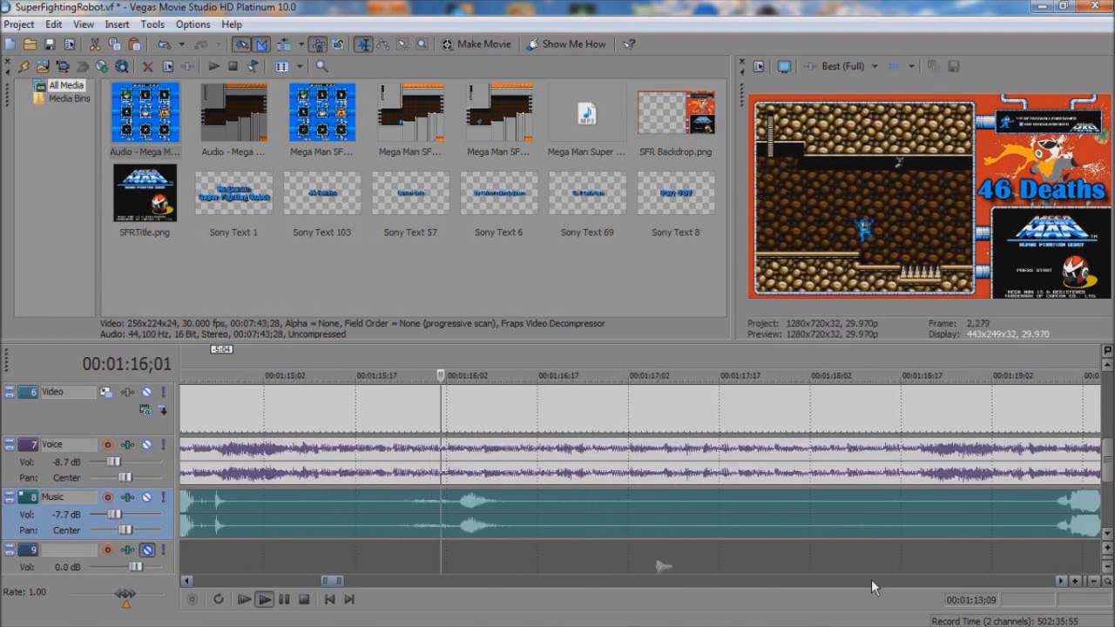
{"action": "key", "text": "space"}
{"action": "left_click", "coordinate": [420, 516]}
{"action": "key", "text": "s"}
{"action": "left_click_drag", "start_coordinate": [423, 515], "coordinate": [920, 517]}
Step: Split the Music track's audio at the next pause after 1:22;17 and trim the silence off the second part's start
{"action": "left_click", "coordinate": [912, 581]}
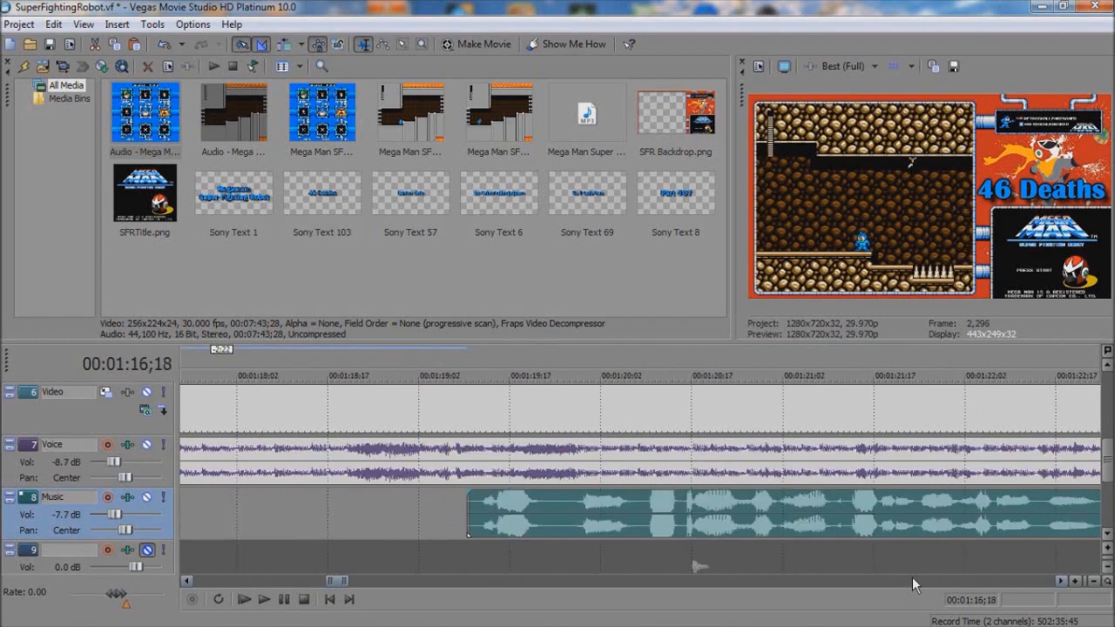
{"action": "left_click", "coordinate": [912, 581]}
{"action": "left_click", "coordinate": [912, 580]}
{"action": "left_click", "coordinate": [912, 580]}
{"action": "left_click", "coordinate": [547, 516]}
{"action": "key", "text": "space"}
{"action": "left_click", "coordinate": [571, 513]}
{"action": "key", "text": "s"}
{"action": "mouse_move", "coordinate": [573, 515]}
{"action": "left_mouse_down"}
{"action": "mouse_move", "coordinate": [610, 519]}
{"action": "mouse_move", "coordinate": [587, 508]}
{"action": "left_mouse_up"}
Step: Cut the silence out of the Music track's audio around 1:30;25 so that the next part starts at 1:31;14
{"action": "key", "text": "space"}
{"action": "left_click", "coordinate": [757, 510]}
{"action": "key", "text": "s"}
{"action": "left_click", "coordinate": [326, 582]}
{"action": "left_click", "coordinate": [653, 583]}
{"action": "left_click", "coordinate": [653, 582]}
{"action": "left_click_drag", "start_coordinate": [315, 518], "coordinate": [426, 511]}
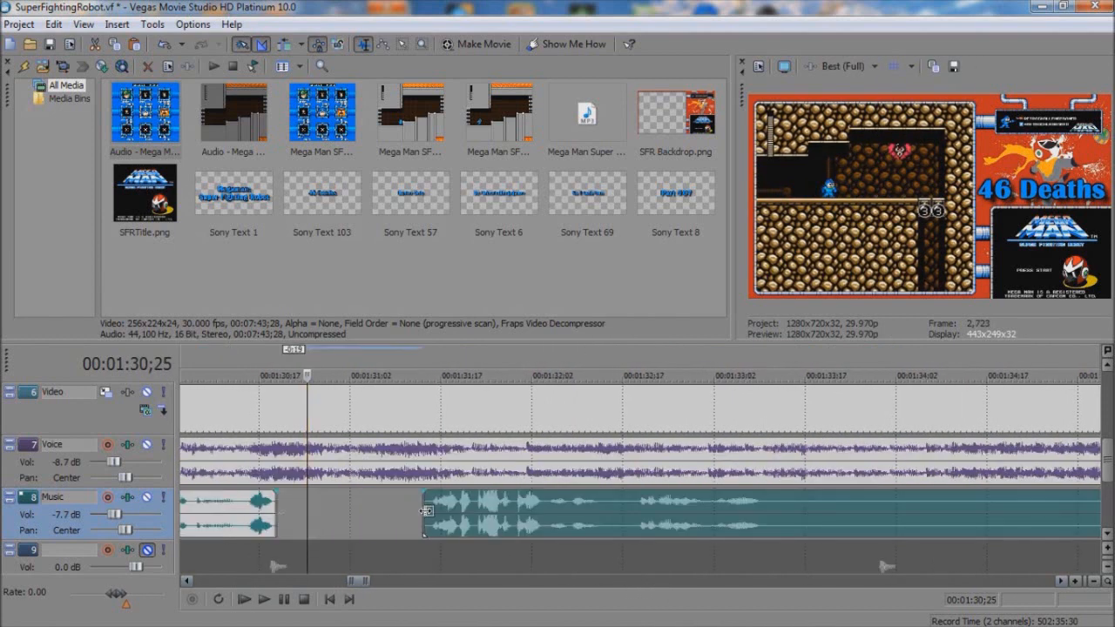
Step: Split the Music track's audio at 1:33;11 and move the piece before the cut earlier to start at about 1:30;21
{"action": "key", "text": "space"}
{"action": "key", "text": "s"}
{"action": "left_click_drag", "start_coordinate": [517, 514], "coordinate": [226, 512]}
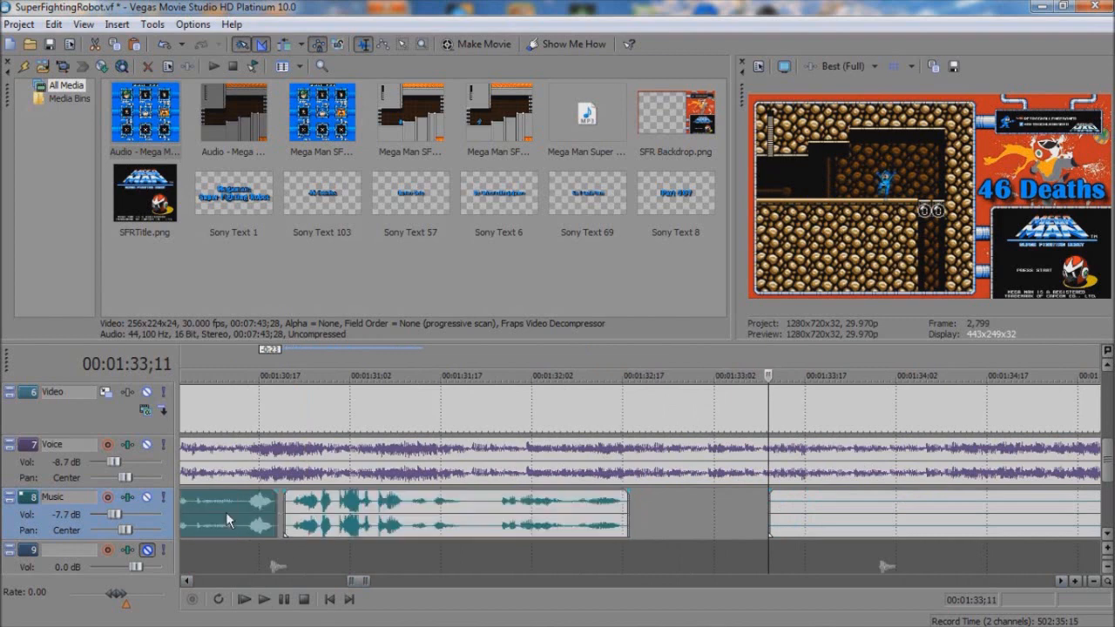
Step: Split the moved audio piece at 1:31;16, trim 10 frames off its second part and shift that part earlier to close the pause
{"action": "key", "text": "space"}
{"action": "left_click", "coordinate": [423, 508]}
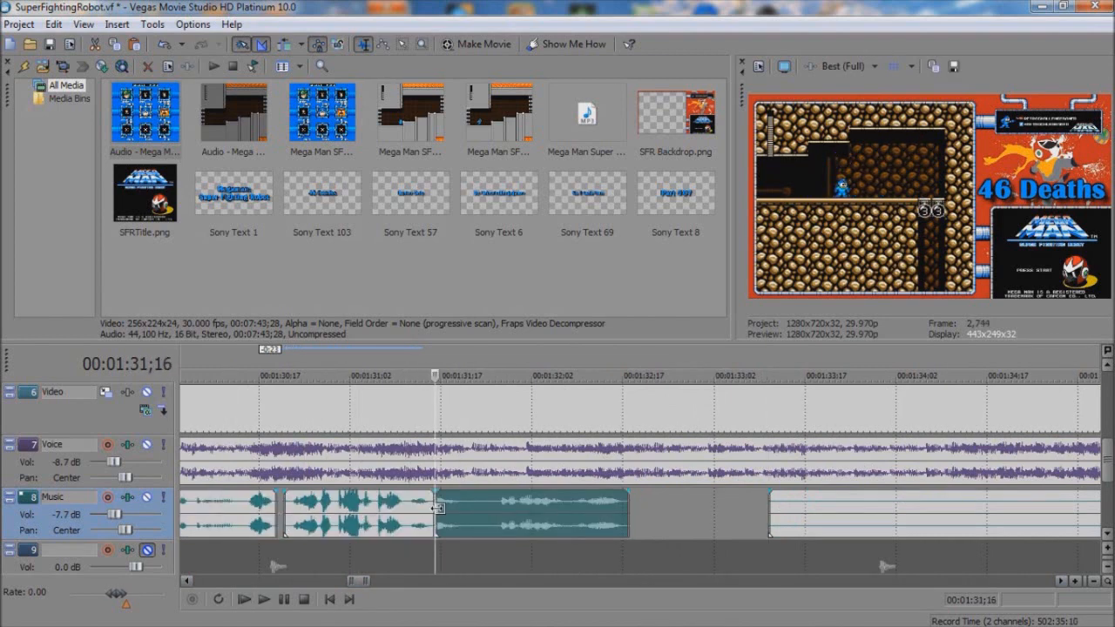
{"action": "left_click_drag", "start_coordinate": [529, 520], "coordinate": [470, 520]}
{"action": "left_click", "coordinate": [366, 523]}
{"action": "key", "text": "space"}
Step: Split the Music track's audio where sound resumes at 1:36;22 and delete the silent piece starting at 1:33;11
{"action": "left_click", "coordinate": [816, 582]}
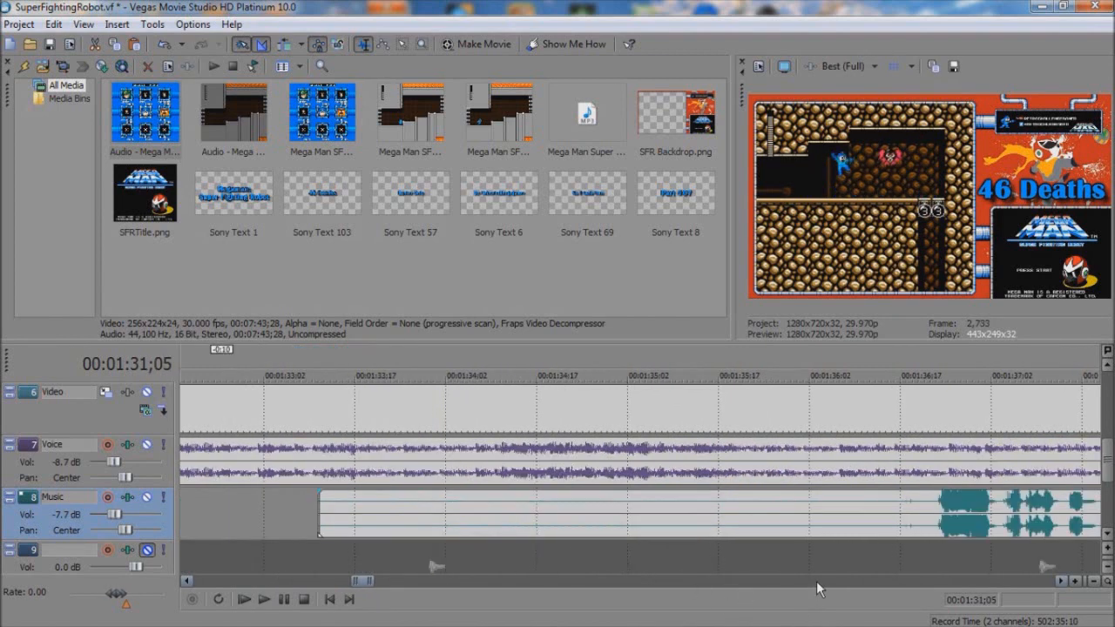
{"action": "left_click", "coordinate": [932, 508]}
{"action": "key", "text": "s"}
{"action": "left_click", "coordinate": [901, 505]}
{"action": "key", "text": "Delete"}
Step: Split the Music track's audio at 1:45;26 and trim 24 frames off the second part's start
{"action": "left_click", "coordinate": [884, 583]}
{"action": "left_click", "coordinate": [883, 582]}
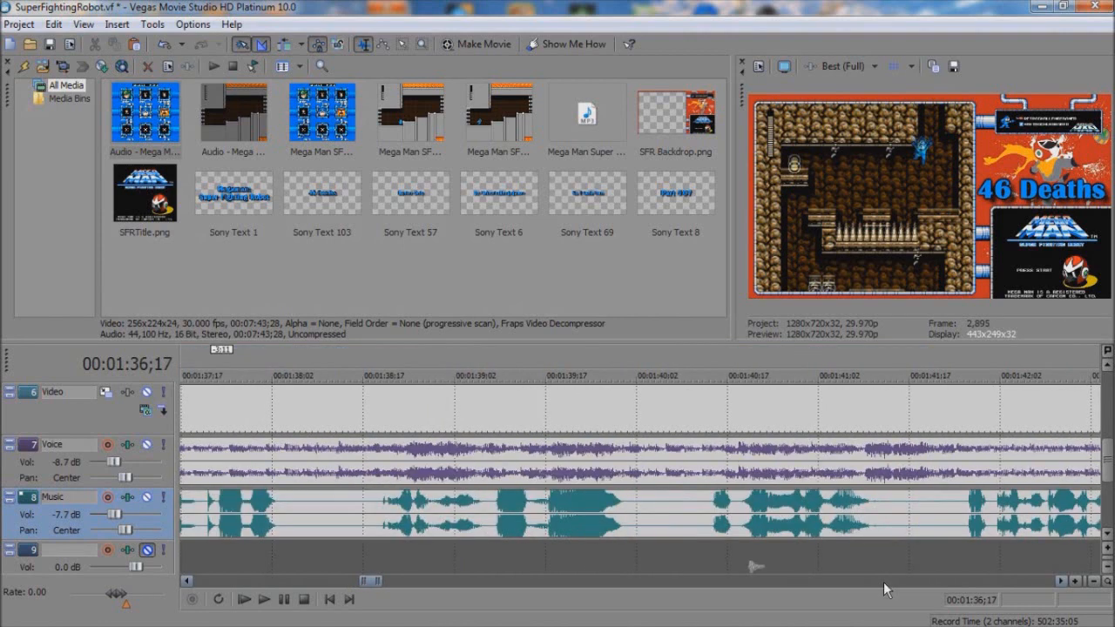
{"action": "left_click", "coordinate": [884, 583]}
{"action": "left_click", "coordinate": [791, 516]}
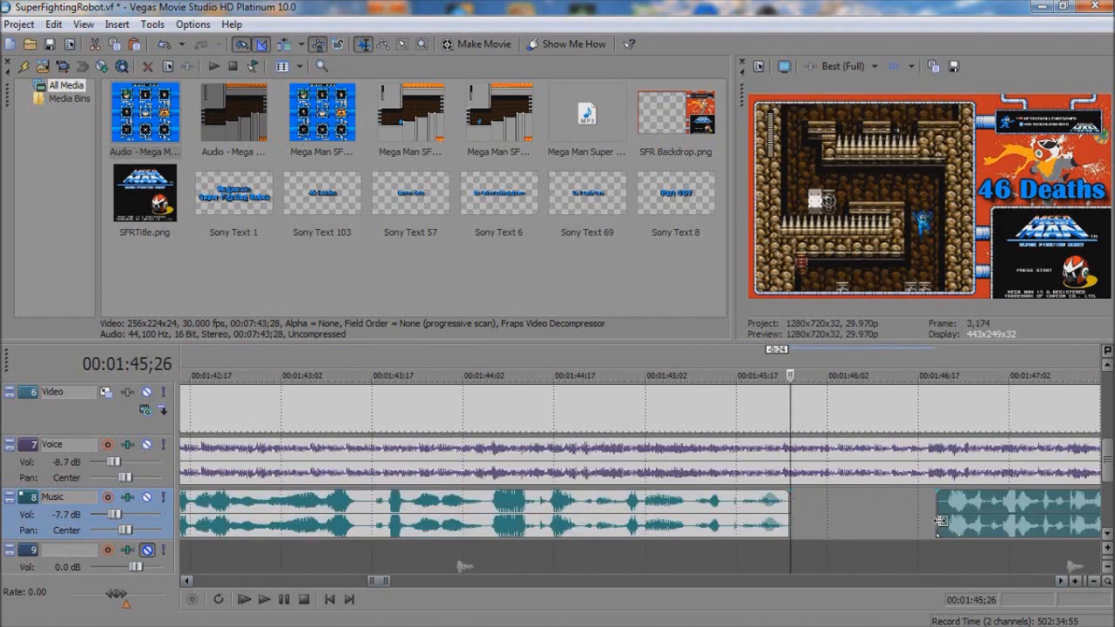
Step: Split the Music track's audio at the pause just after 1:52;02 and trim 18 frames of silence off the second part's start
{"action": "left_click", "coordinate": [920, 583]}
{"action": "left_click", "coordinate": [920, 583]}
{"action": "left_click", "coordinate": [505, 516]}
{"action": "key", "text": "space"}
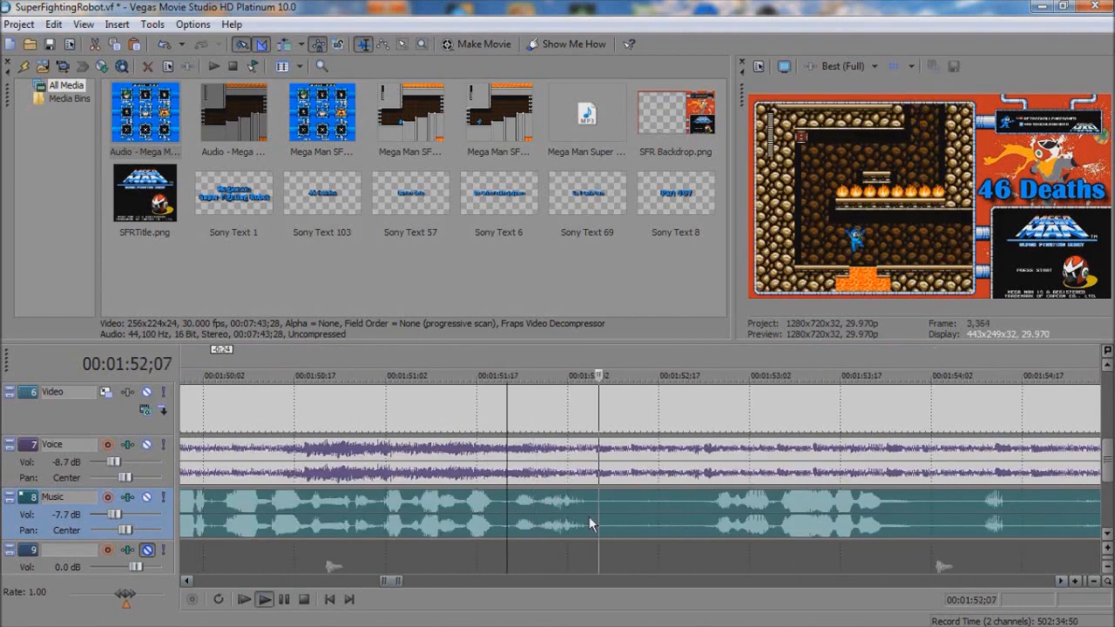
{"action": "left_click", "coordinate": [591, 517]}
{"action": "key", "text": "s"}
{"action": "left_click_drag", "start_coordinate": [595, 516], "coordinate": [705, 518]}
Step: Split the Music track's audio at the pause just before 1:54;17 and trim 17 frames off the second part's start
{"action": "key", "text": "space"}
{"action": "left_click", "coordinate": [744, 582]}
{"action": "left_click", "coordinate": [491, 523]}
{"action": "key", "text": "space"}
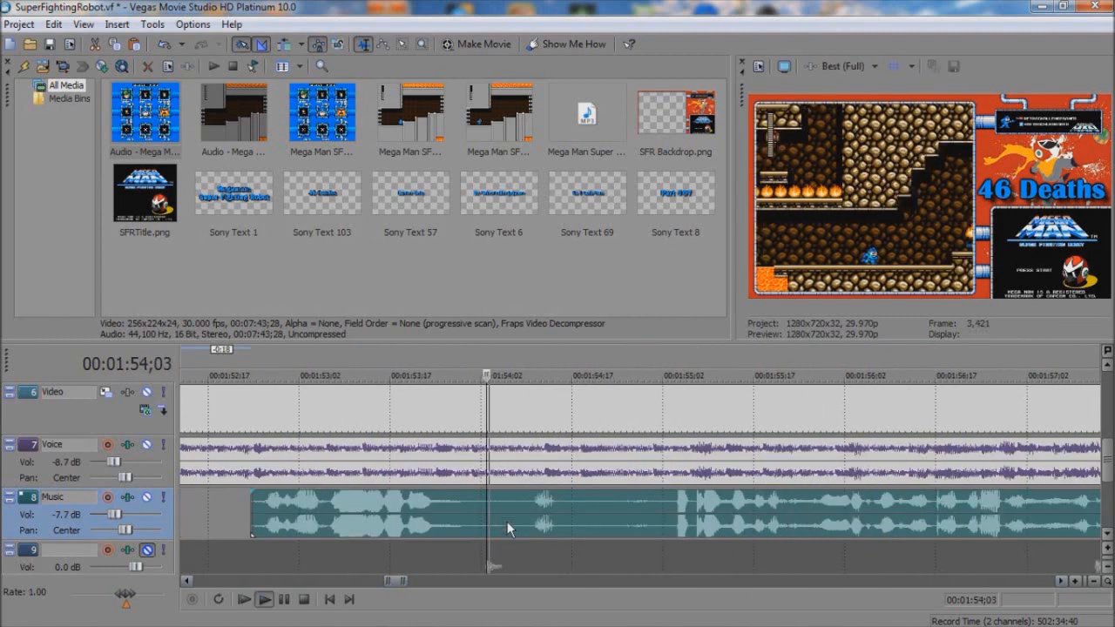
{"action": "left_click", "coordinate": [567, 518]}
{"action": "key", "text": "s"}
{"action": "left_click_drag", "start_coordinate": [571, 515], "coordinate": [669, 516]}
Step: Split the Music track's audio at 2:02;04 and trim 10 frames of silence off the second part's start
{"action": "key", "text": "space"}
{"action": "left_click", "coordinate": [731, 581]}
{"action": "left_click", "coordinate": [731, 582]}
{"action": "left_click", "coordinate": [731, 581]}
{"action": "left_click", "coordinate": [584, 516]}
{"action": "key", "text": "s"}
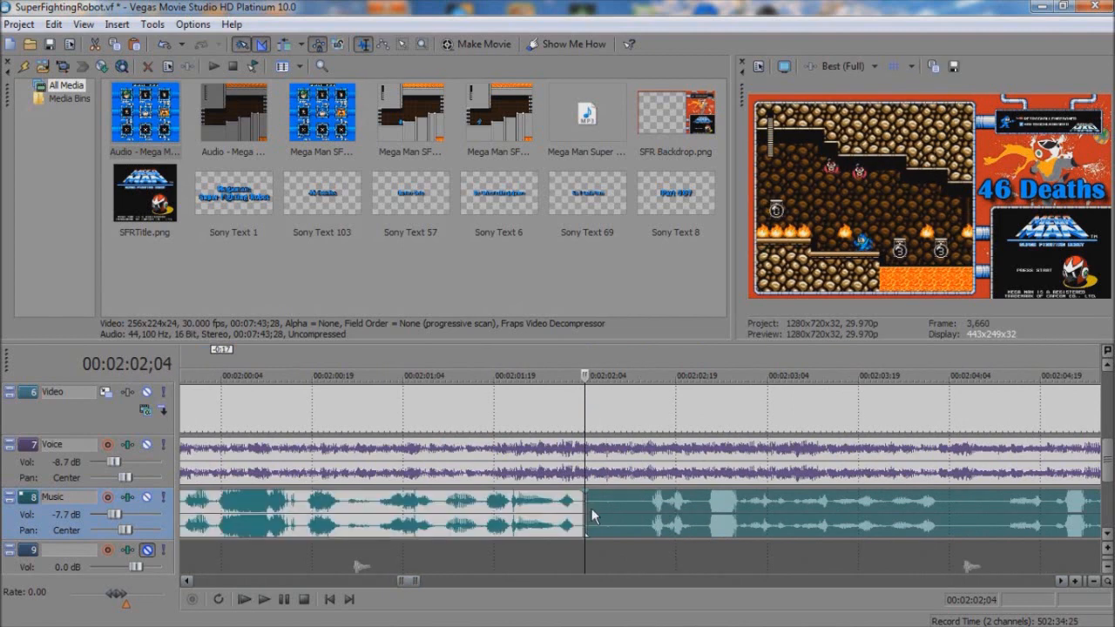
{"action": "left_click", "coordinate": [731, 570]}
Step: Split the Music track's audio at the pause just before 2:05;19 and trim the second part to start at 2:07;20
{"action": "left_click", "coordinate": [737, 581]}
{"action": "left_click", "coordinate": [737, 581]}
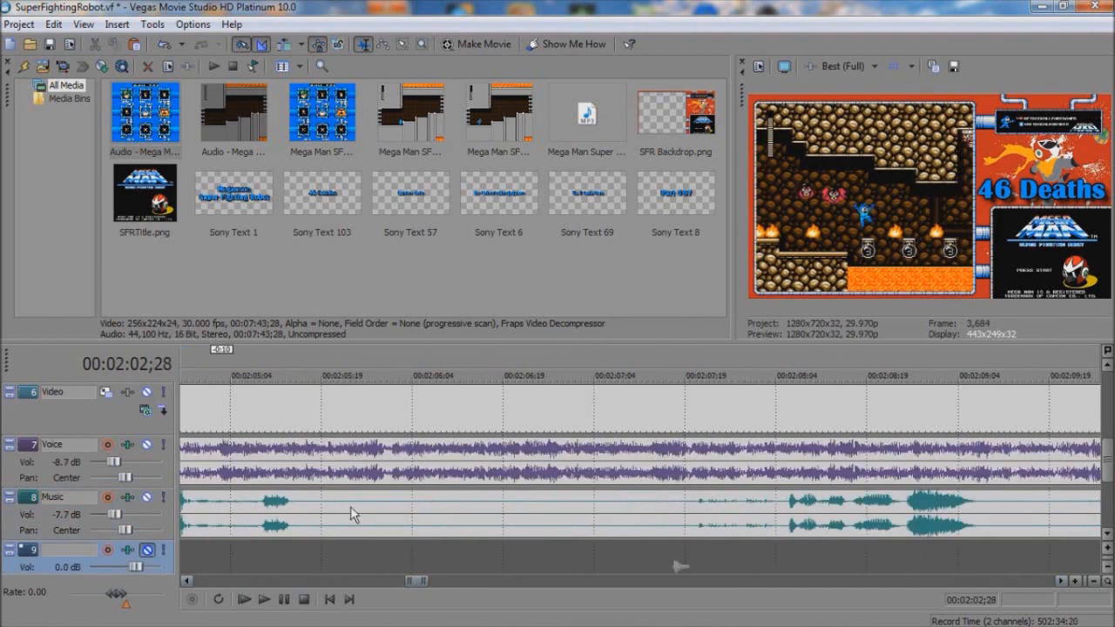
{"action": "left_click", "coordinate": [308, 514]}
{"action": "key", "text": "s"}
{"action": "left_click_drag", "start_coordinate": [311, 516], "coordinate": [683, 518]}
{"action": "key", "text": "space"}
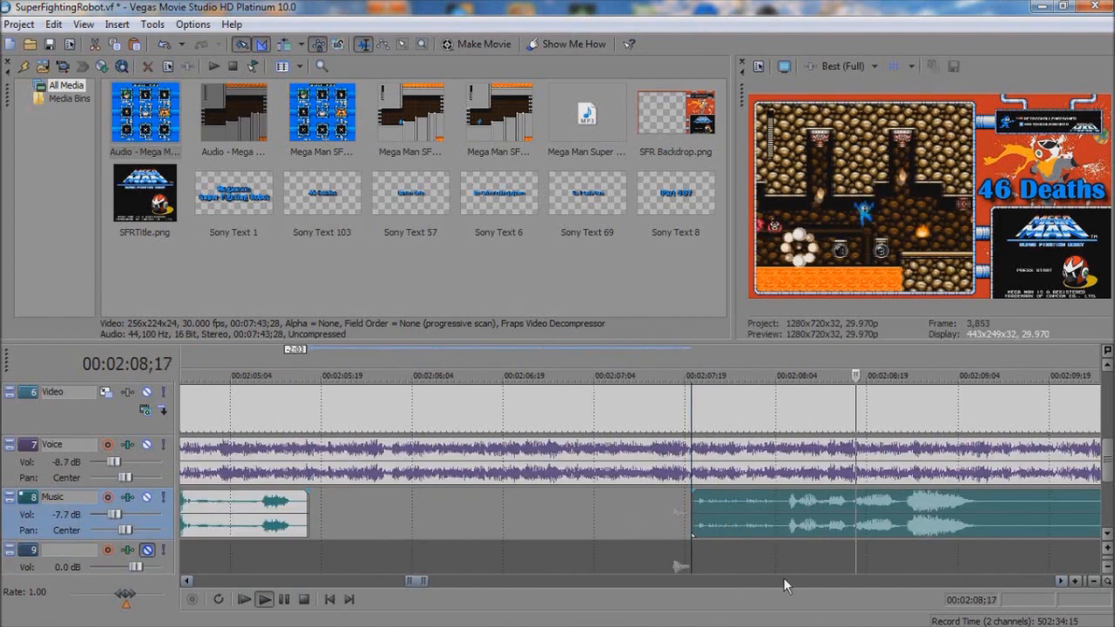
Step: Split the Music track's audio at 2:11;17 and trim the second part to start just before 2:14;04
{"action": "key", "text": "space"}
{"action": "left_click", "coordinate": [787, 580]}
{"action": "left_click", "coordinate": [787, 580]}
{"action": "left_click", "coordinate": [502, 509]}
{"action": "key", "text": "s"}
{"action": "left_click_drag", "start_coordinate": [502, 506], "coordinate": [941, 530]}
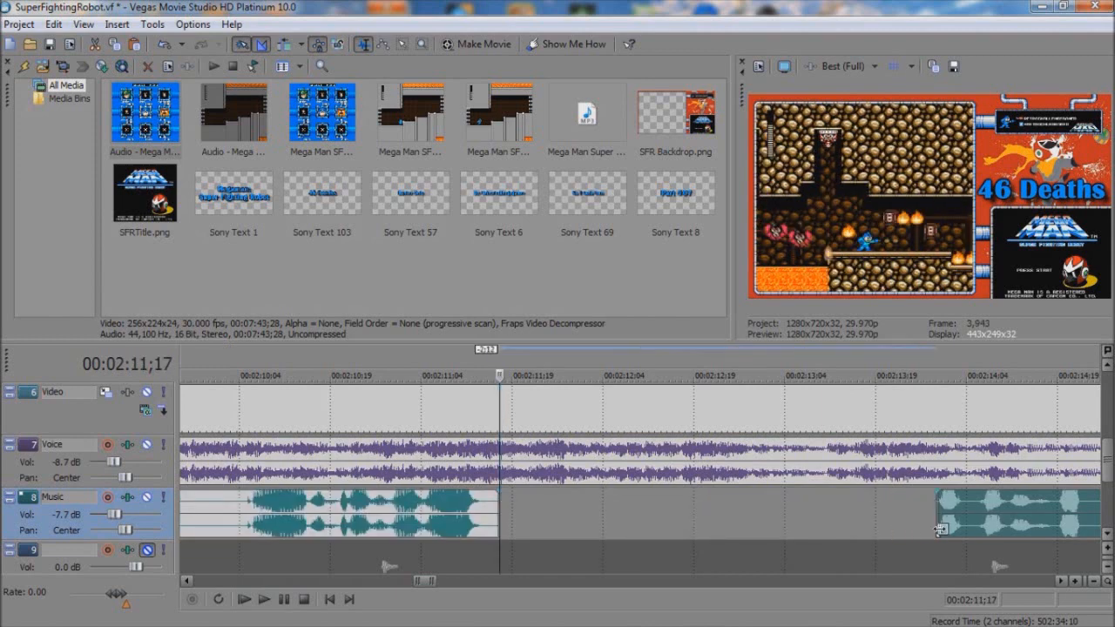
Step: Split the Music track's audio at the pause just before 2:16;19 and remove the silence up to 2:25;04
{"action": "left_click", "coordinate": [916, 582]}
{"action": "left_click", "coordinate": [916, 582]}
{"action": "left_click", "coordinate": [916, 583]}
{"action": "left_click", "coordinate": [325, 583]}
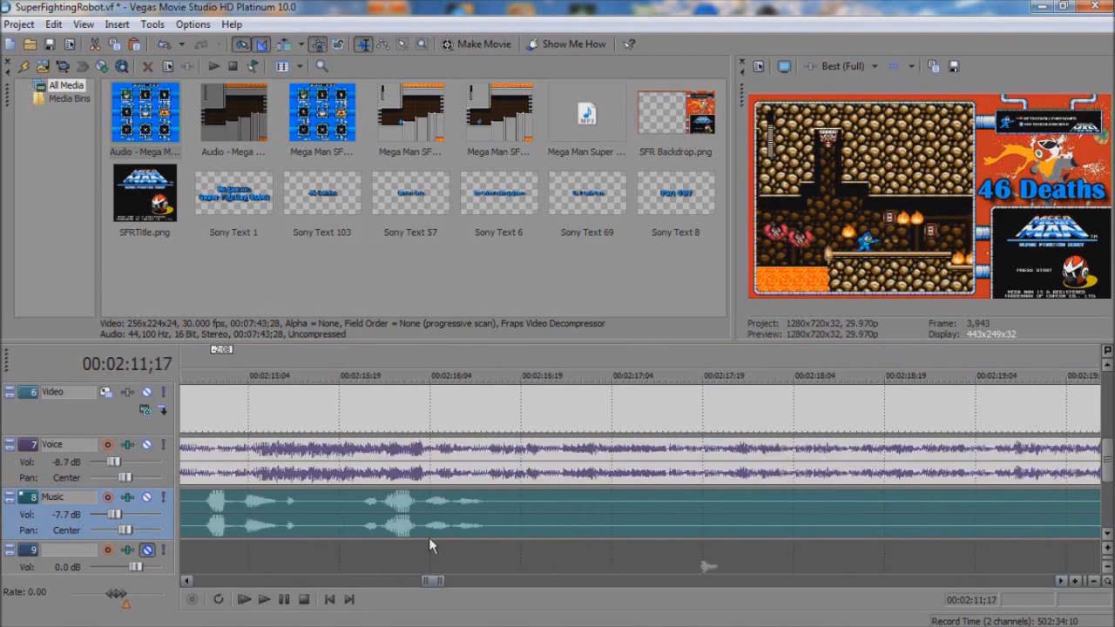
{"action": "left_click", "coordinate": [514, 525]}
{"action": "key", "text": "s"}
{"action": "left_click", "coordinate": [560, 581]}
{"action": "left_click", "coordinate": [560, 581]}
{"action": "left_click", "coordinate": [353, 523]}
{"action": "left_click", "coordinate": [573, 515]}
{"action": "key", "text": "space"}
{"action": "key", "text": "space"}
{"action": "left_click", "coordinate": [661, 512]}
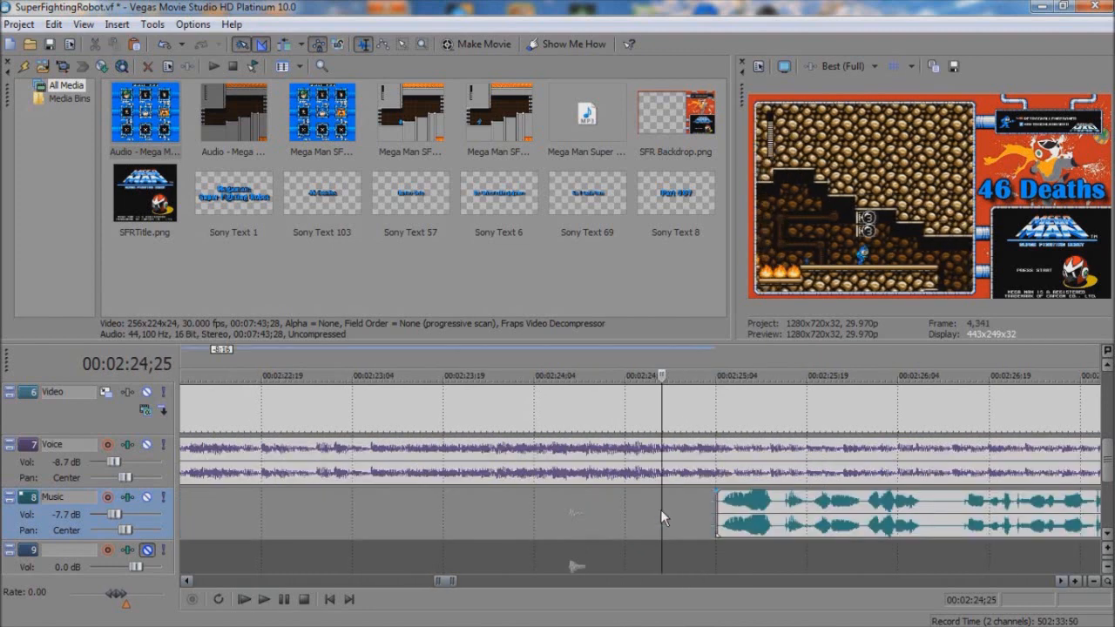
Step: Split the Music track's audio at 2:30;25 and 2:35;03 and remove the silent piece between the two cuts
{"action": "left_click", "coordinate": [715, 582]}
{"action": "left_click", "coordinate": [715, 582]}
{"action": "left_click", "coordinate": [714, 582]}
{"action": "left_click", "coordinate": [402, 523]}
{"action": "key", "text": "s"}
{"action": "double_click", "coordinate": [521, 581]}
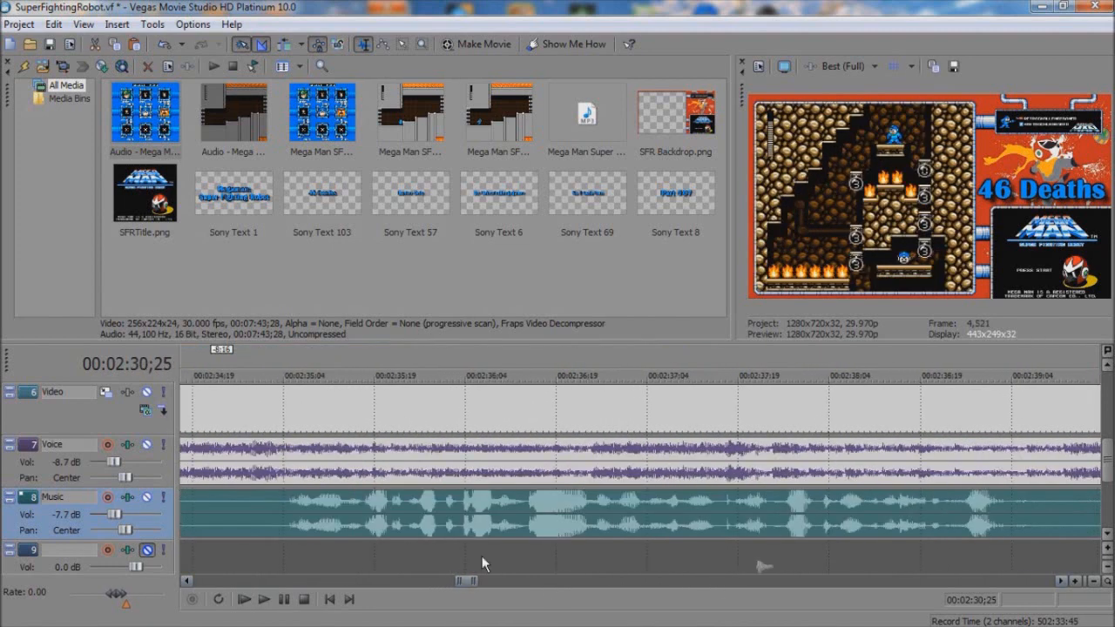
{"action": "left_click", "coordinate": [278, 520]}
{"action": "key", "text": "s"}
{"action": "left_click", "coordinate": [242, 519]}
{"action": "left_click", "coordinate": [241, 521]}
Step: Split the Music track's audio at 2:39;14 and 2:44;19 and delete the silent piece between the two cuts
{"action": "left_click", "coordinate": [710, 535]}
{"action": "key", "text": "space"}
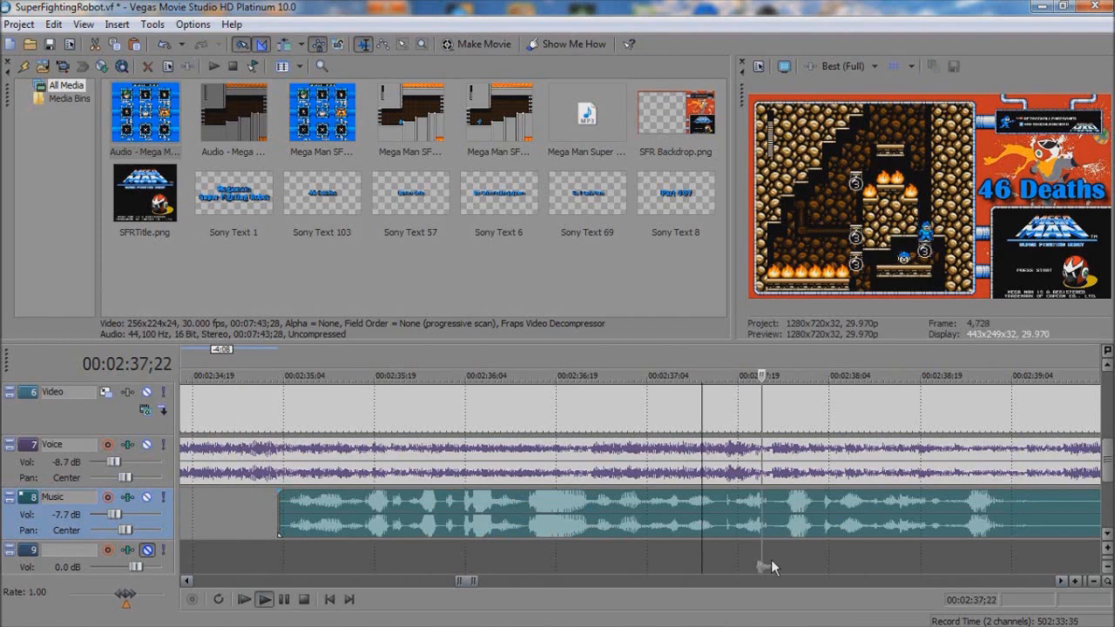
{"action": "key", "text": "space"}
{"action": "left_click", "coordinate": [624, 515]}
{"action": "key", "text": "s"}
{"action": "double_click", "coordinate": [739, 581]}
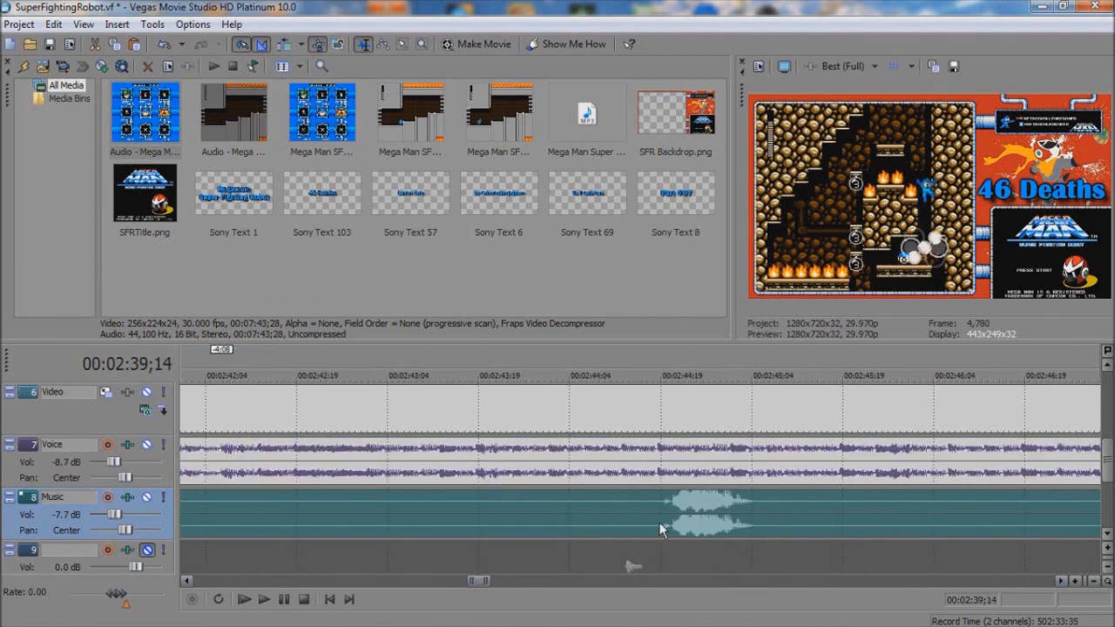
{"action": "left_click", "coordinate": [659, 523]}
{"action": "key", "text": "s"}
{"action": "left_click", "coordinate": [644, 525]}
{"action": "key", "text": "Delete"}
Step: Split the Music track's audio at 2:45;08 and about 2:50;26 and delete the silent piece between the two cuts
{"action": "key", "text": "space"}
{"action": "key", "text": "space"}
{"action": "left_click", "coordinate": [788, 582]}
{"action": "left_click", "coordinate": [326, 527]}
{"action": "key", "text": "s"}
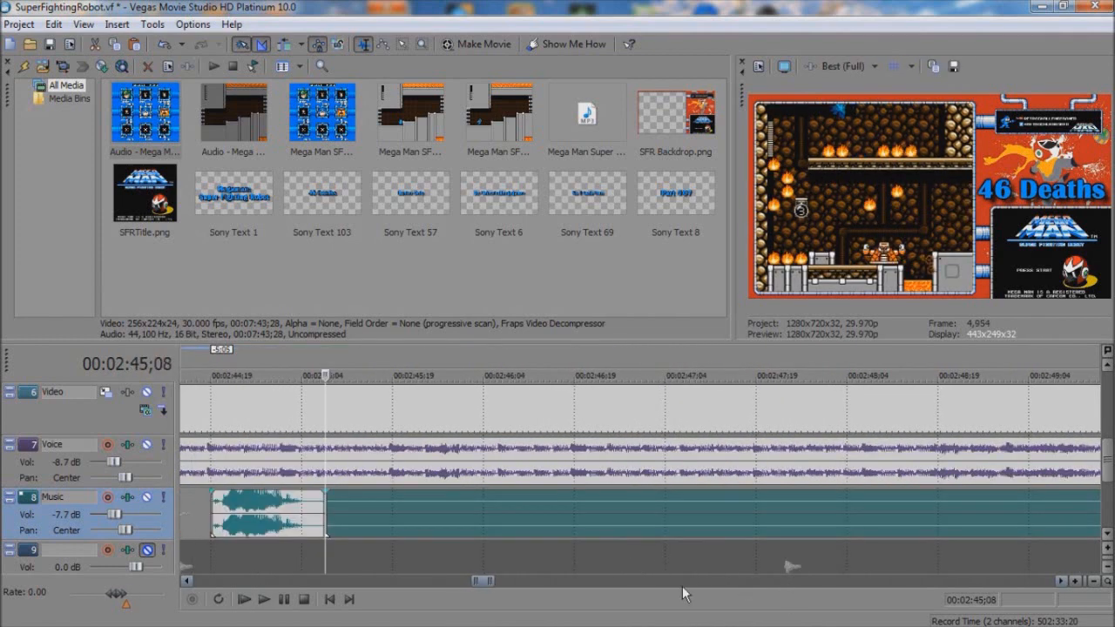
{"action": "double_click", "coordinate": [684, 582]}
{"action": "left_click", "coordinate": [444, 516]}
{"action": "key", "text": "s"}
{"action": "left_click", "coordinate": [426, 512]}
{"action": "key", "text": "Delete"}
Step: Split the Music track's audio at about 3:03 and just after 3:13;06 and delete the silent piece between the two cuts
{"action": "double_click", "coordinate": [690, 581]}
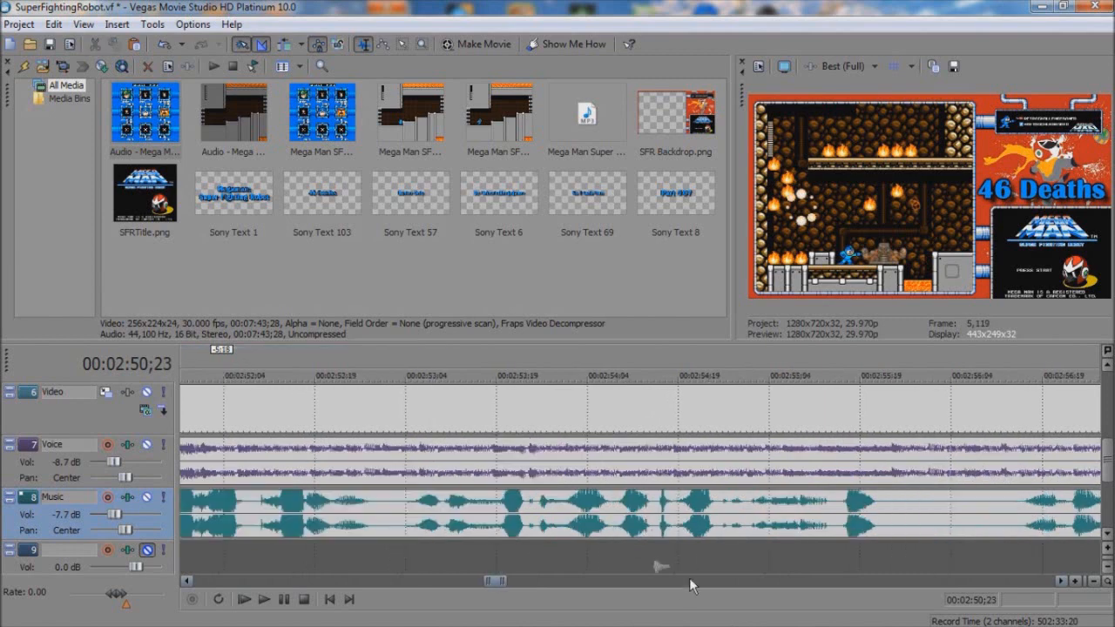
{"action": "left_click", "coordinate": [439, 506]}
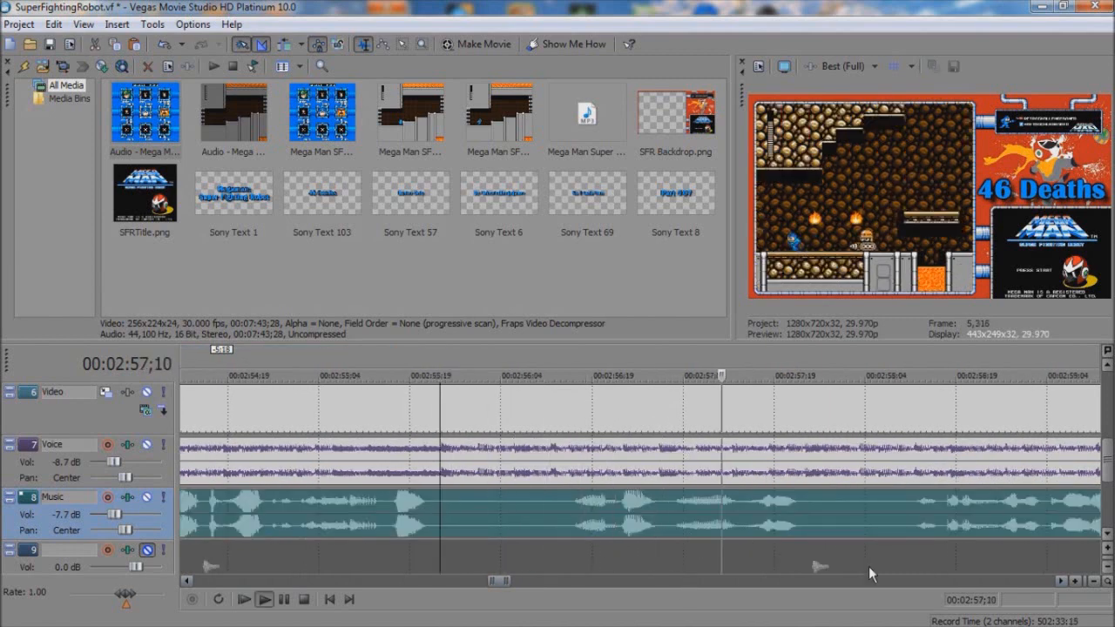
{"action": "key", "text": "space"}
{"action": "left_click", "coordinate": [874, 581]}
{"action": "double_click", "coordinate": [874, 582]}
{"action": "left_click", "coordinate": [457, 518]}
{"action": "key", "text": "s"}
{"action": "triple_click", "coordinate": [611, 582]}
{"action": "left_click", "coordinate": [612, 582]}
{"action": "left_click", "coordinate": [478, 516]}
{"action": "key", "text": "s"}
{"action": "left_click", "coordinate": [465, 512]}
{"action": "key", "text": "Delete"}
Step: Play short stretches of the Music track's audio between 3:13 and 3:26 to check for silent passages
{"action": "key", "text": "space"}
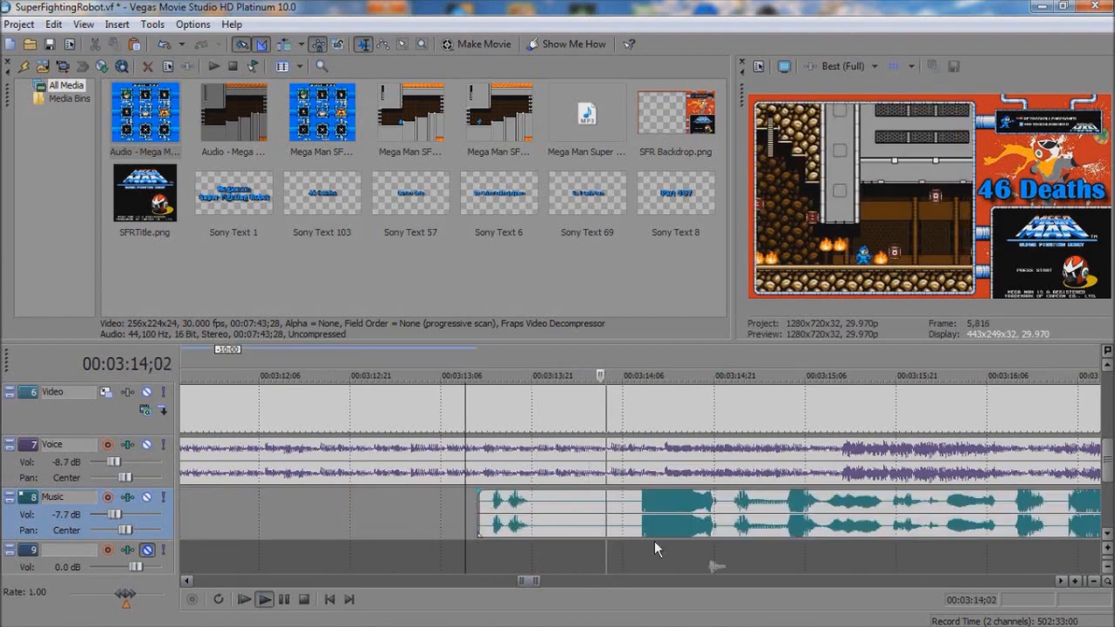
{"action": "key", "text": "space"}
{"action": "left_click", "coordinate": [787, 581]}
{"action": "left_click", "coordinate": [558, 521]}
{"action": "key", "text": "space"}
{"action": "key", "text": "space"}
{"action": "left_click", "coordinate": [801, 583]}
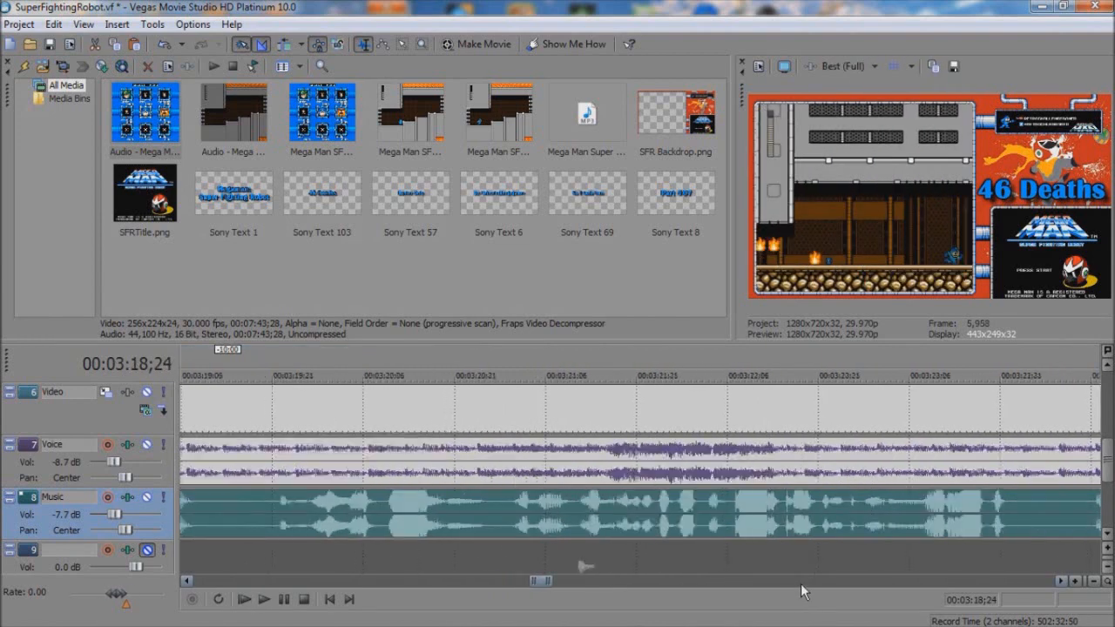
{"action": "left_click", "coordinate": [800, 583]}
{"action": "left_click", "coordinate": [615, 518]}
{"action": "key", "text": "space"}
Step: Split the Music track's audio at 3:32;16 and about 3:37;04 and delete the silent piece between the two cuts
{"action": "key", "text": "space"}
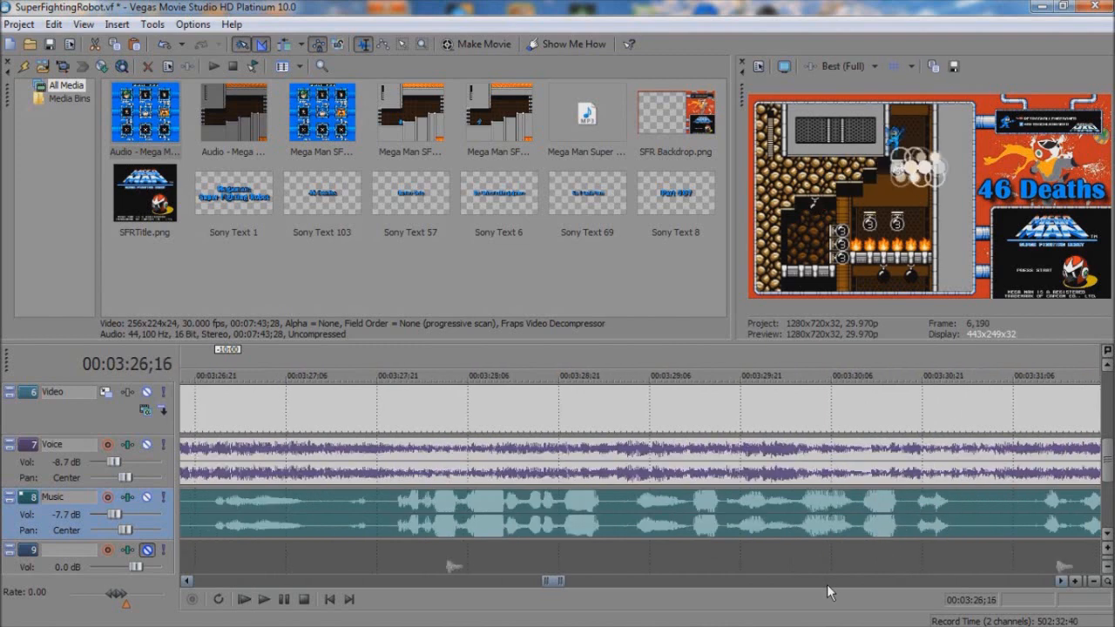
{"action": "left_click", "coordinate": [813, 580]}
{"action": "key", "text": "space"}
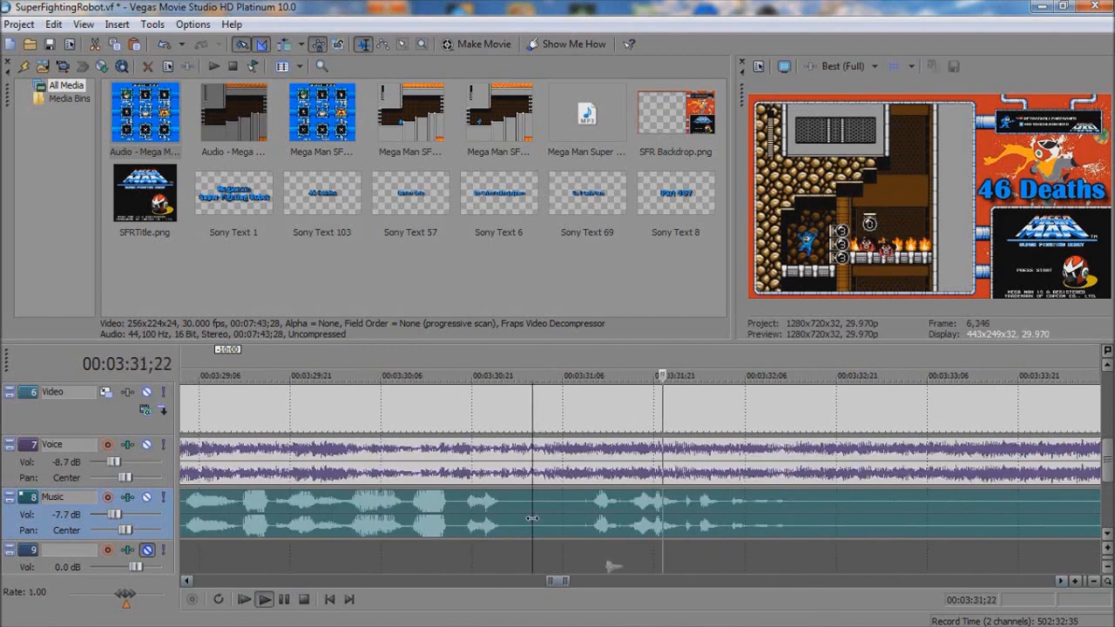
{"action": "left_click", "coordinate": [654, 568]}
{"action": "left_click", "coordinate": [655, 582]}
{"action": "left_click", "coordinate": [354, 523]}
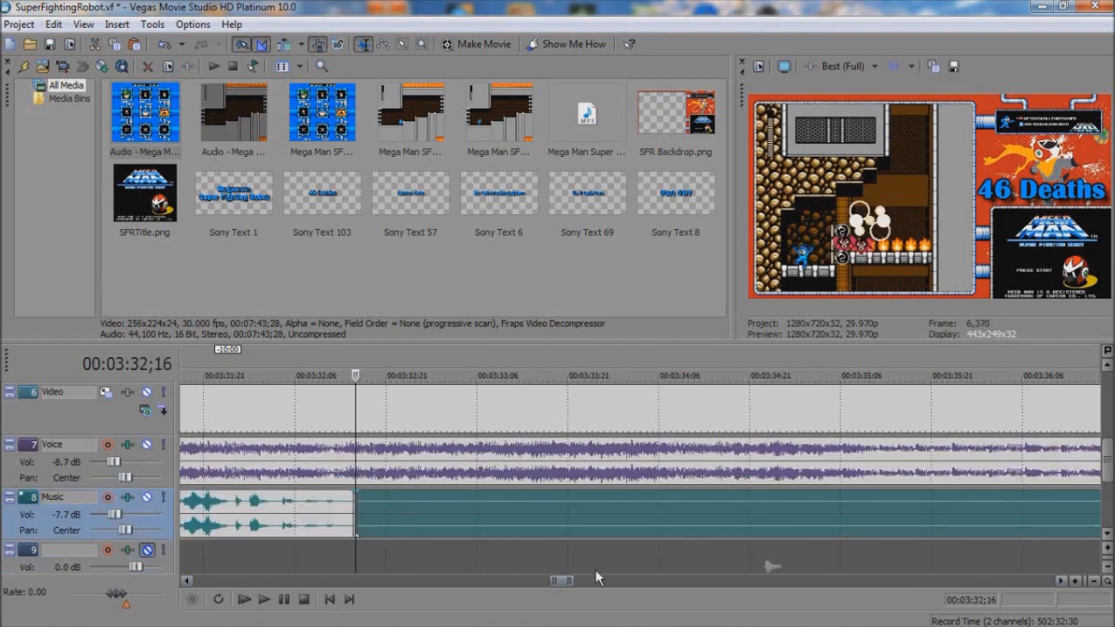
{"action": "left_click", "coordinate": [636, 581]}
{"action": "left_click", "coordinate": [636, 581]}
{"action": "left_click", "coordinate": [291, 521]}
{"action": "key", "text": "s"}
{"action": "left_click", "coordinate": [270, 525]}
{"action": "key", "text": "Delete"}
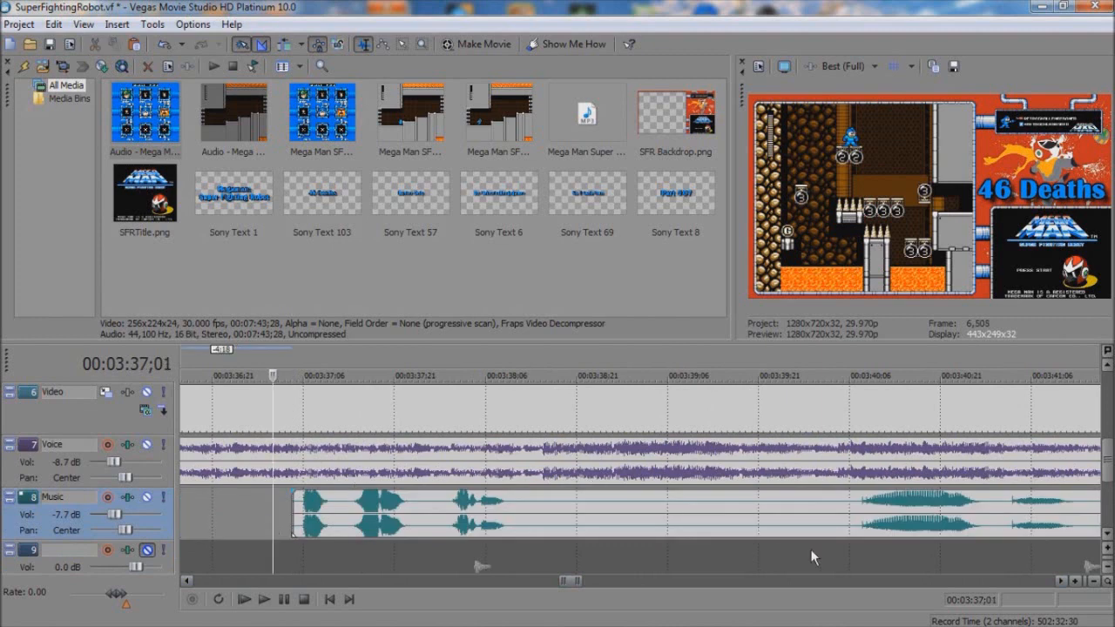
Step: Play short stretches of the Music track's audio between 3:37 and 3:49 to check for silent passages
{"action": "left_click", "coordinate": [823, 581]}
{"action": "left_click", "coordinate": [526, 524]}
{"action": "key", "text": "space"}
{"action": "key", "text": "space"}
{"action": "left_click", "coordinate": [817, 582]}
{"action": "left_click", "coordinate": [623, 525]}
{"action": "key", "text": "space"}
{"action": "key", "text": "space"}
{"action": "left_click", "coordinate": [744, 582]}
{"action": "left_click", "coordinate": [669, 527]}
{"action": "key", "text": "space"}
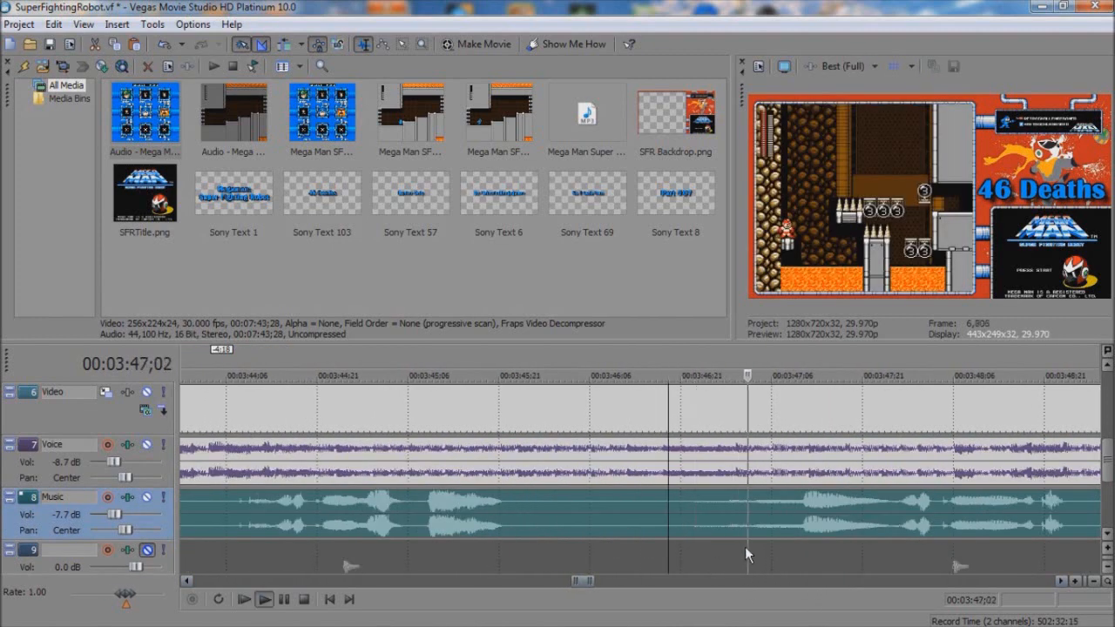
{"action": "key", "text": "space"}
{"action": "left_click", "coordinate": [817, 582]}
{"action": "left_click", "coordinate": [742, 527]}
{"action": "key", "text": "space"}
Step: Split the Music track's audio at about 3:54;12, trim the second part to start at about 3:55;08, and play the result
{"action": "key", "text": "space"}
{"action": "left_click", "coordinate": [832, 582]}
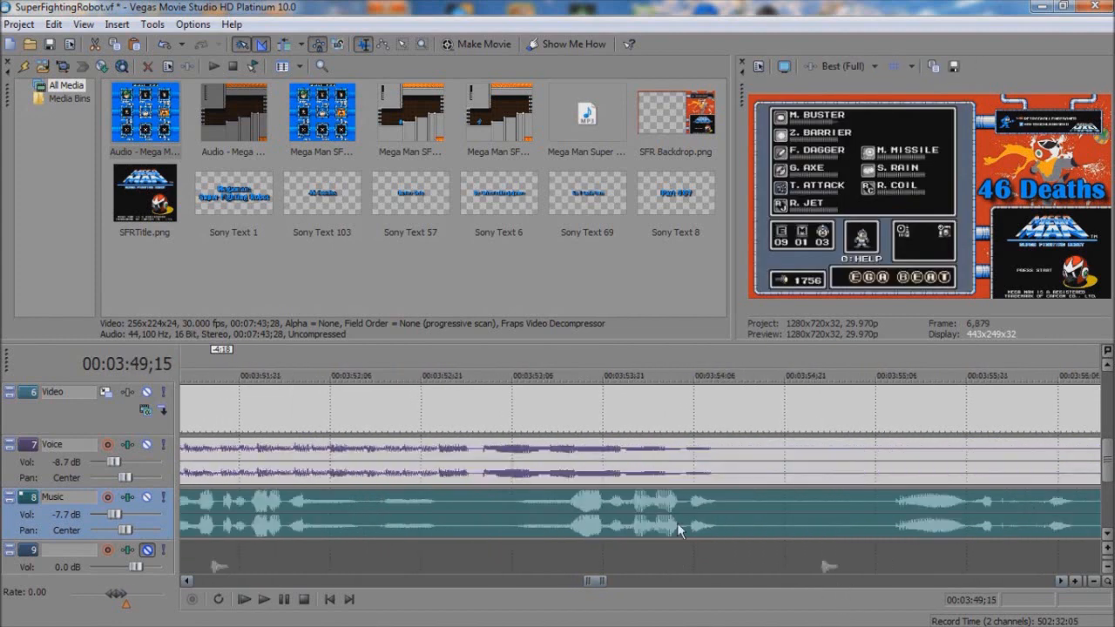
{"action": "left_click", "coordinate": [343, 525]}
{"action": "key", "text": "space"}
{"action": "key", "text": "space"}
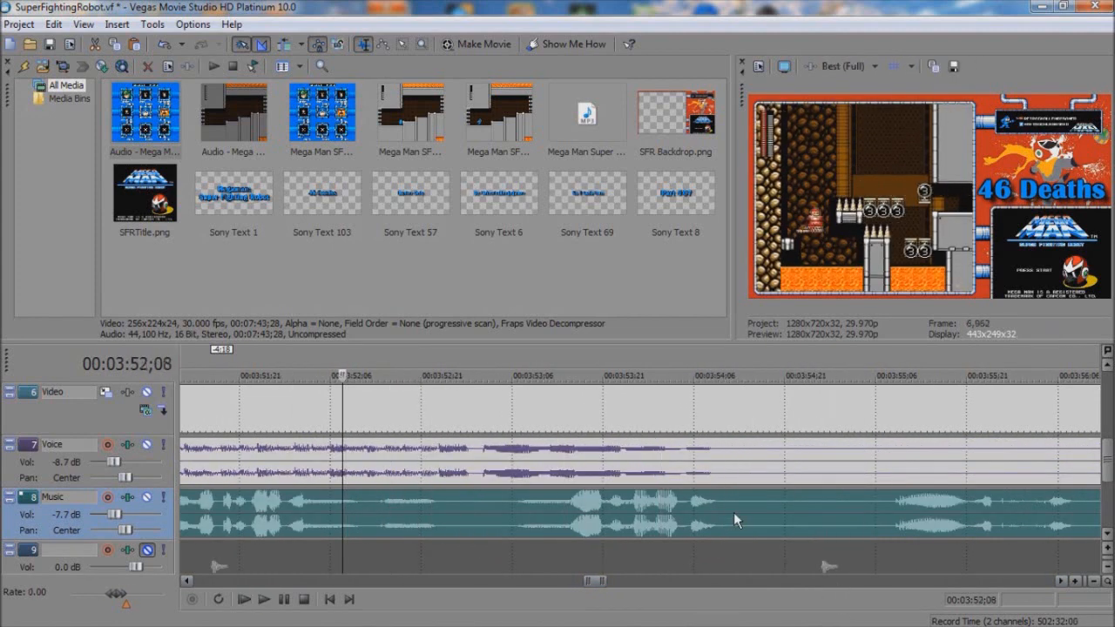
{"action": "left_click", "coordinate": [731, 512]}
{"action": "key", "text": "s"}
{"action": "left_click_drag", "start_coordinate": [735, 512], "coordinate": [787, 512]}
{"action": "left_click", "coordinate": [657, 526]}
{"action": "key", "text": "space"}
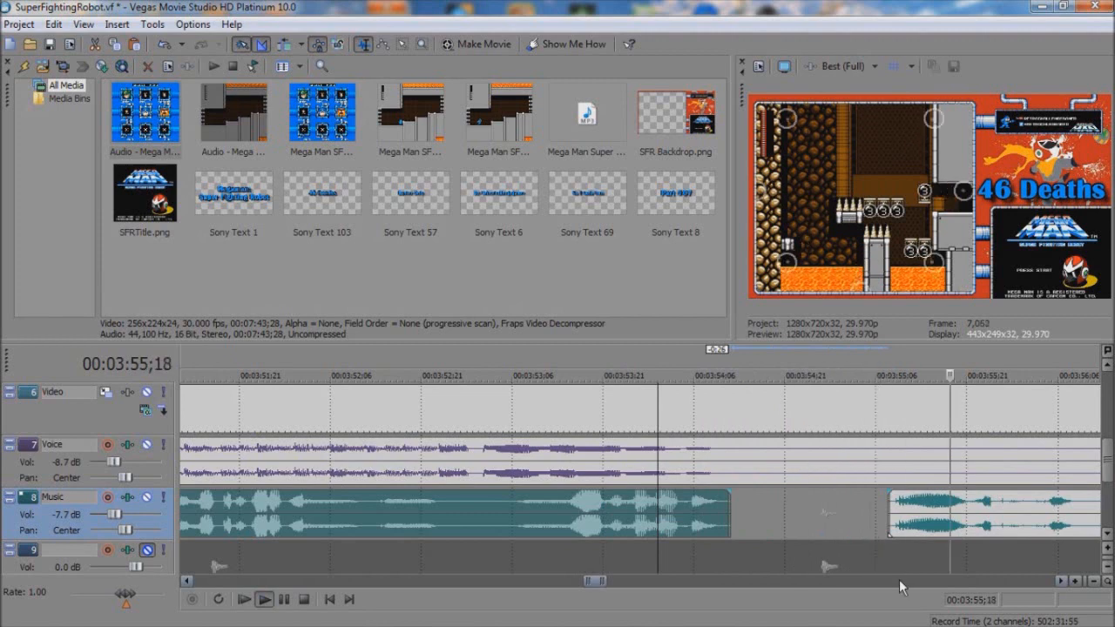
{"action": "key", "text": "space"}
Step: Split the Music track's audio at about 3:56;10 and the Video and Voice clips at 3:58;10
{"action": "left_click", "coordinate": [632, 523]}
{"action": "key", "text": "s"}
{"action": "left_click", "coordinate": [632, 451]}
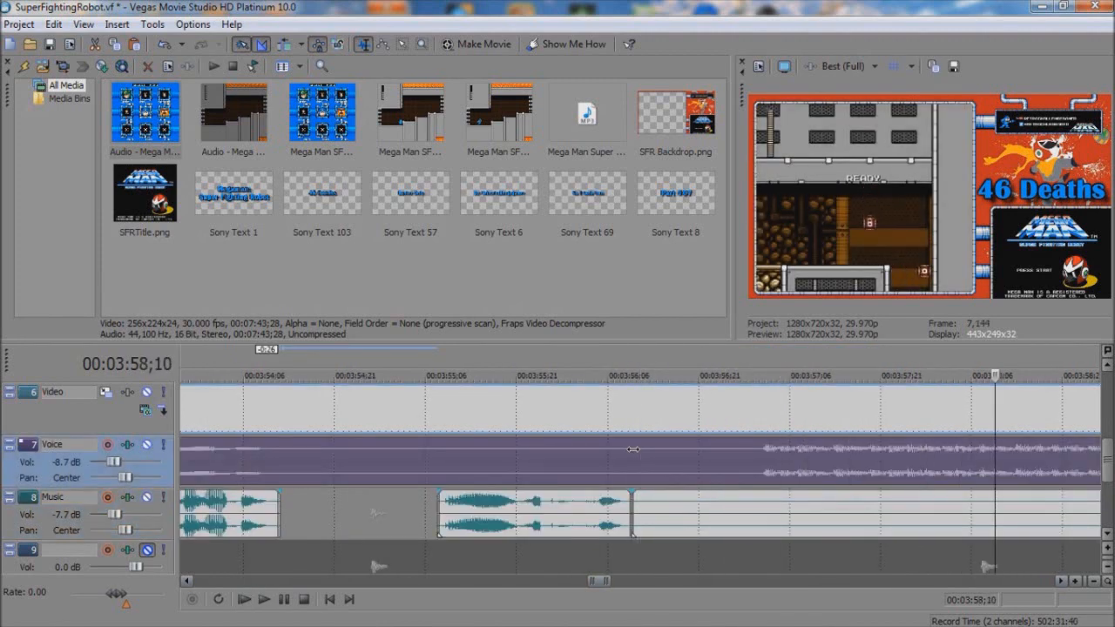
{"action": "key", "text": "s"}
Step: Split the Music track's audio at 4:12;13, where the commentary resumes after the long silence
{"action": "left_click", "coordinate": [922, 512]}
{"action": "scroll", "coordinate": [889, 510], "scroll_direction": "down", "scroll_amount": 6}
{"action": "left_click", "coordinate": [946, 512]}
{"action": "scroll", "coordinate": [947, 513], "scroll_direction": "up", "scroll_amount": 1}
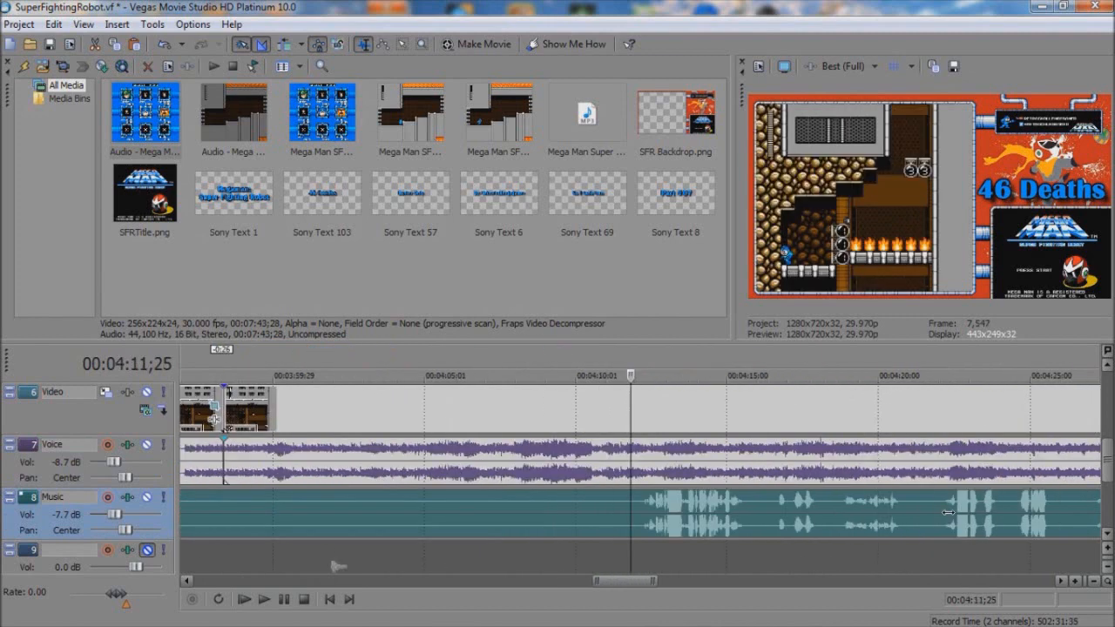
{"action": "scroll", "coordinate": [947, 513], "scroll_direction": "up", "scroll_amount": 5}
{"action": "key", "text": "s"}
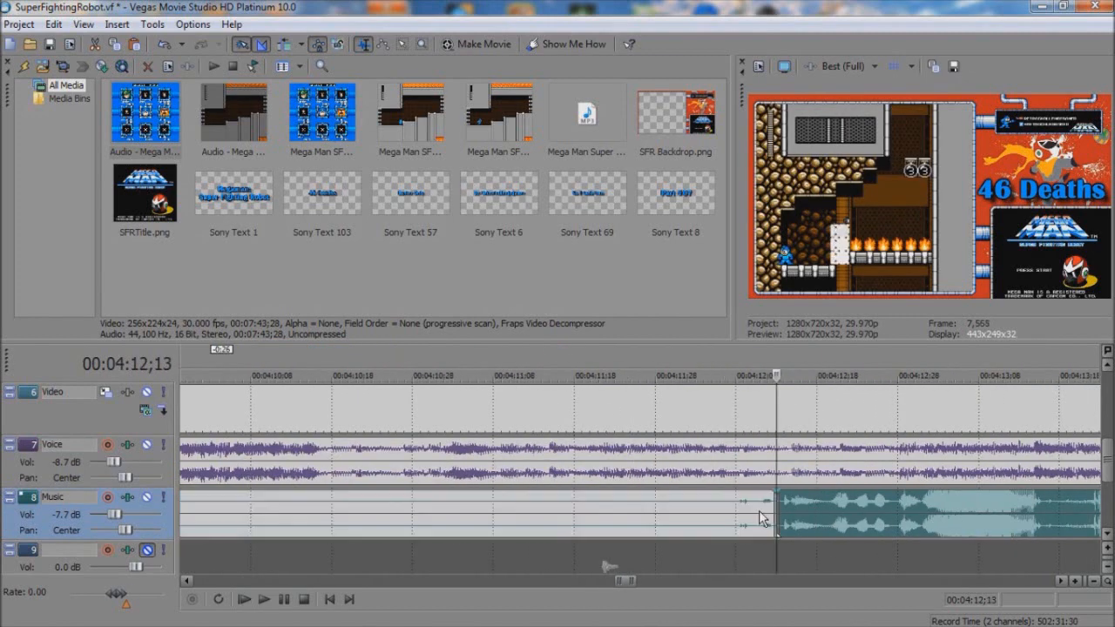
Step: Split the Video and Voice clips at about 4:10;13 and delete the unwanted Video, Voice and Music pieces before the new cuts
{"action": "left_click", "coordinate": [773, 459]}
{"action": "key", "text": "Left"}
{"action": "key", "text": "Left"}
{"action": "key", "text": "Left"}
{"action": "key", "text": "Left"}
{"action": "key", "text": "Left"}
{"action": "key", "text": "Left"}
{"action": "key", "text": "Left"}
{"action": "key", "text": "Left"}
{"action": "key", "text": "Left"}
{"action": "key", "text": "Left"}
{"action": "key", "text": "Left"}
{"action": "key", "text": "Left"}
{"action": "key", "text": "Left"}
{"action": "key", "text": "Left"}
{"action": "key", "text": "Left"}
{"action": "key", "text": "Left"}
{"action": "key", "text": "Left"}
{"action": "key", "text": "Left"}
{"action": "key", "text": "Left"}
{"action": "key", "text": "Left"}
{"action": "key", "text": "Left"}
{"action": "key", "text": "Left"}
{"action": "key", "text": "Left"}
{"action": "key", "text": "s"}
{"action": "left_click", "coordinate": [477, 510]}
{"action": "key", "text": "Delete"}
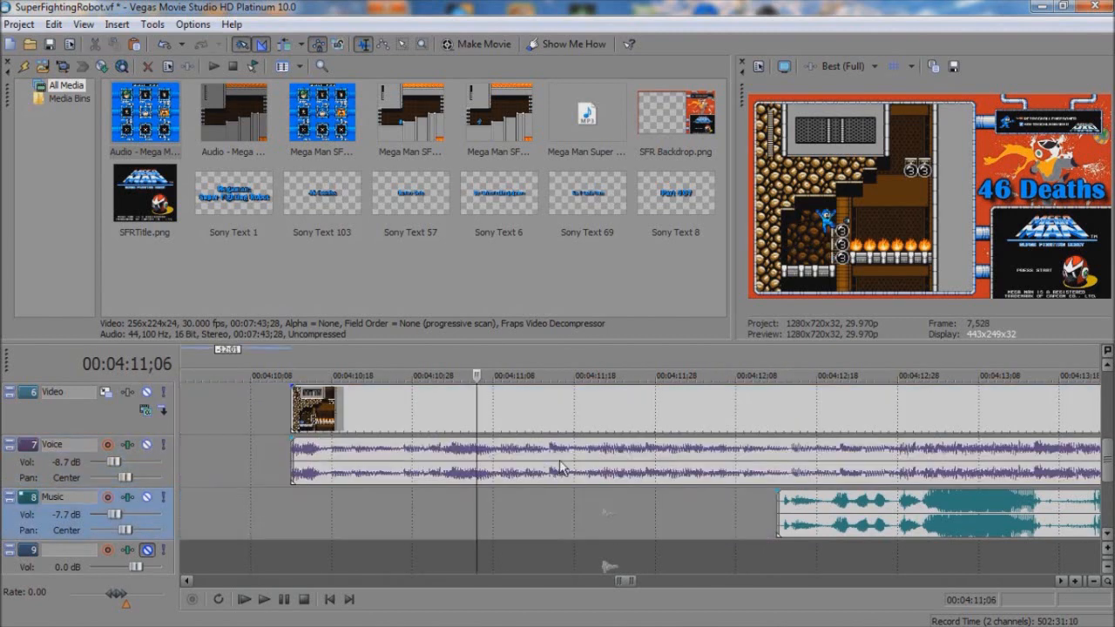
Step: Move the remaining Video, Voice and Music clips 14:01 earlier to form a 2:00 crossfade, and play back the transition
{"action": "left_click", "coordinate": [557, 461]}
{"action": "left_click", "coordinate": [822, 496], "text": "ctrl"}
{"action": "left_click_drag", "start_coordinate": [822, 495], "coordinate": [1055, 458]}
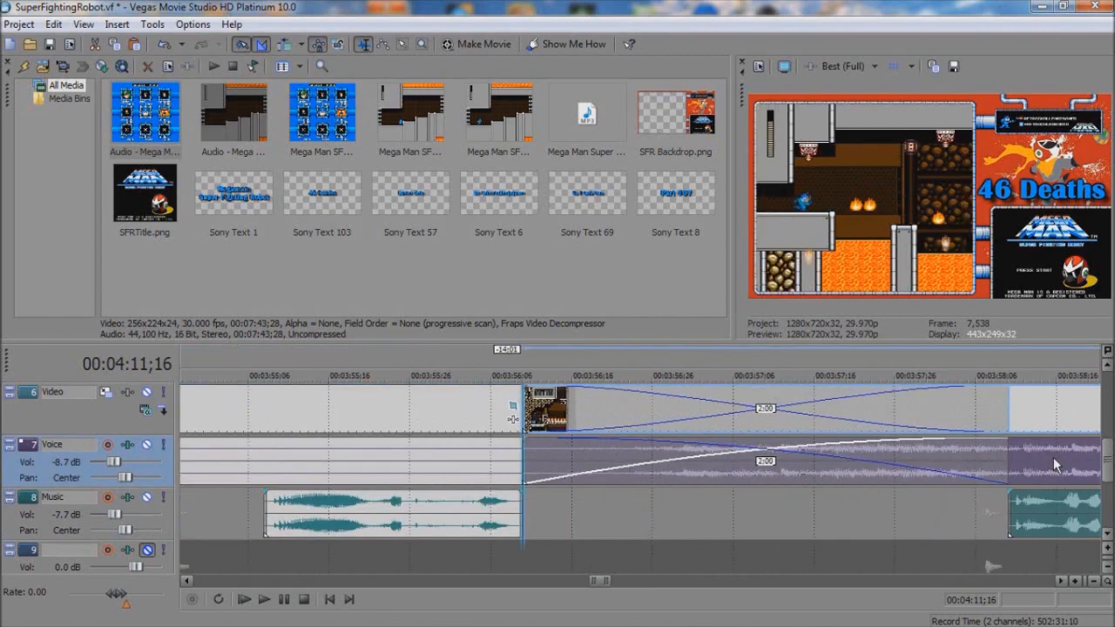
{"action": "left_click", "coordinate": [504, 454]}
{"action": "key", "text": "space"}
{"action": "scroll", "coordinate": [504, 454], "scroll_direction": "down", "scroll_amount": 3}
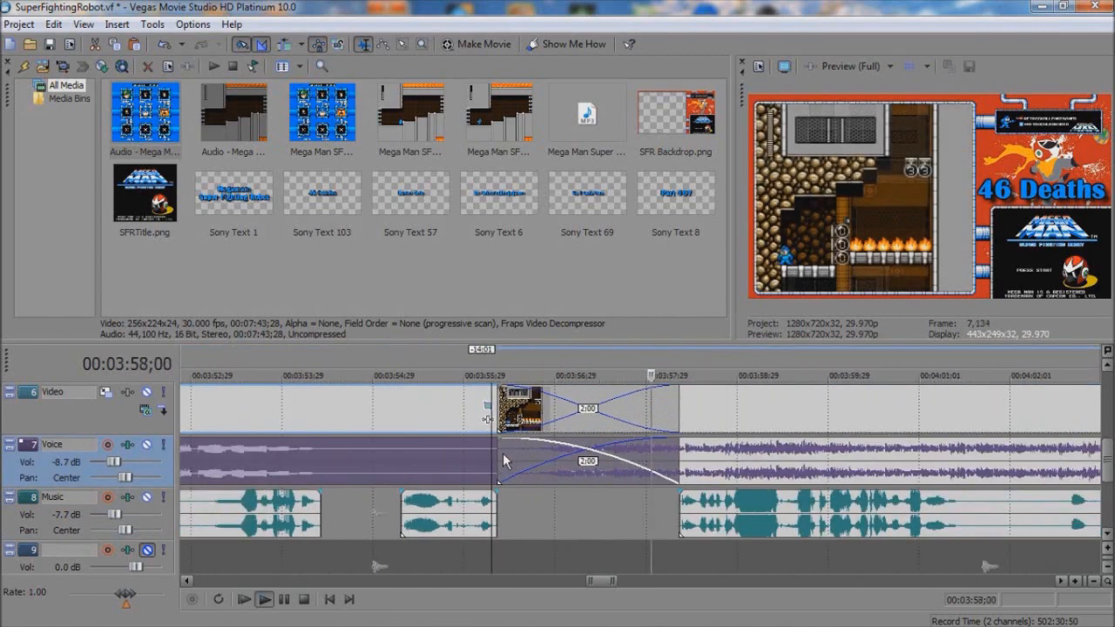
{"action": "scroll", "coordinate": [502, 454], "scroll_direction": "down", "scroll_amount": 1}
{"action": "key", "text": "space"}
{"action": "key", "text": "space"}
{"action": "key", "text": "space"}
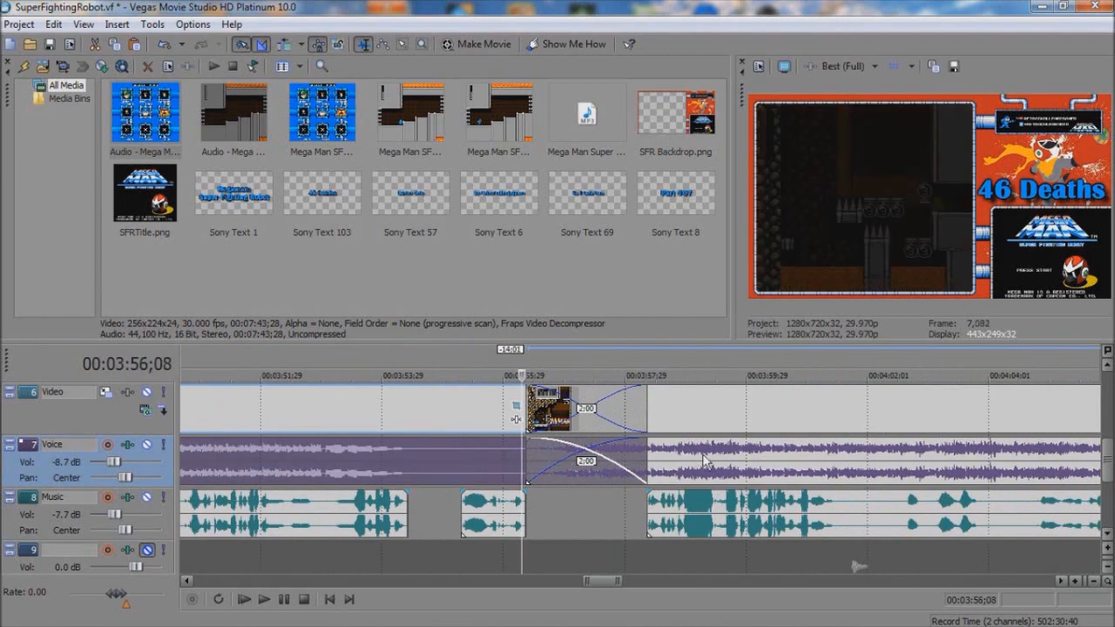
{"action": "key", "text": "space"}
{"action": "key", "text": "space"}
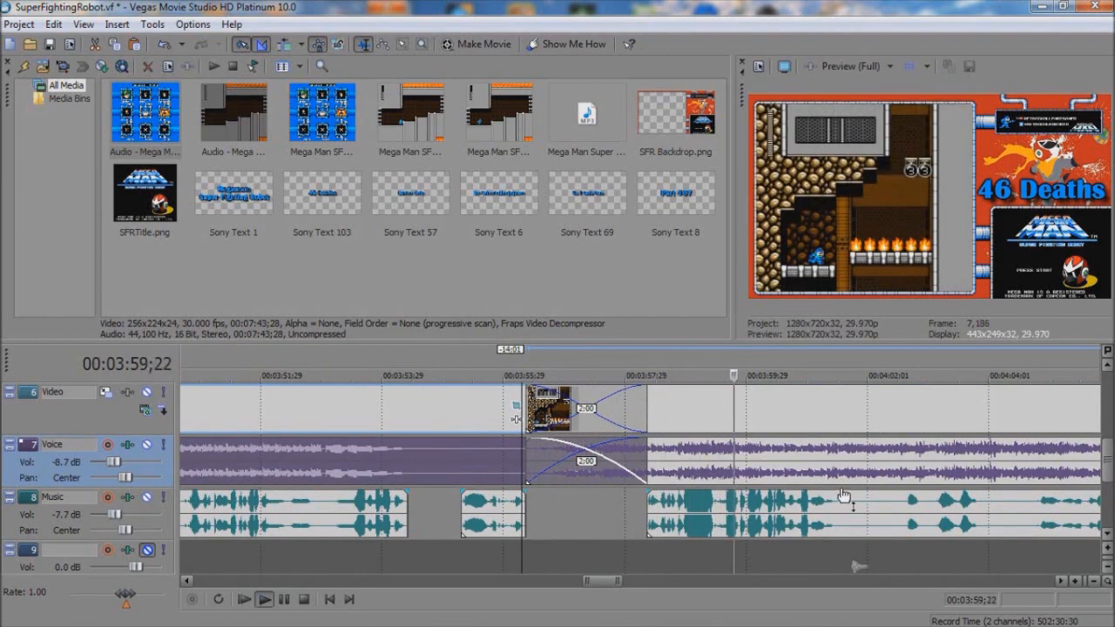
Step: Move the short Music clip before the transition slightly earlier and shorten the Video and Voice crossfade to 1:00, undoing the extra overlap
{"action": "left_click_drag", "start_coordinate": [499, 508], "coordinate": [461, 508]}
{"action": "left_click_drag", "start_coordinate": [646, 453], "coordinate": [540, 451]}
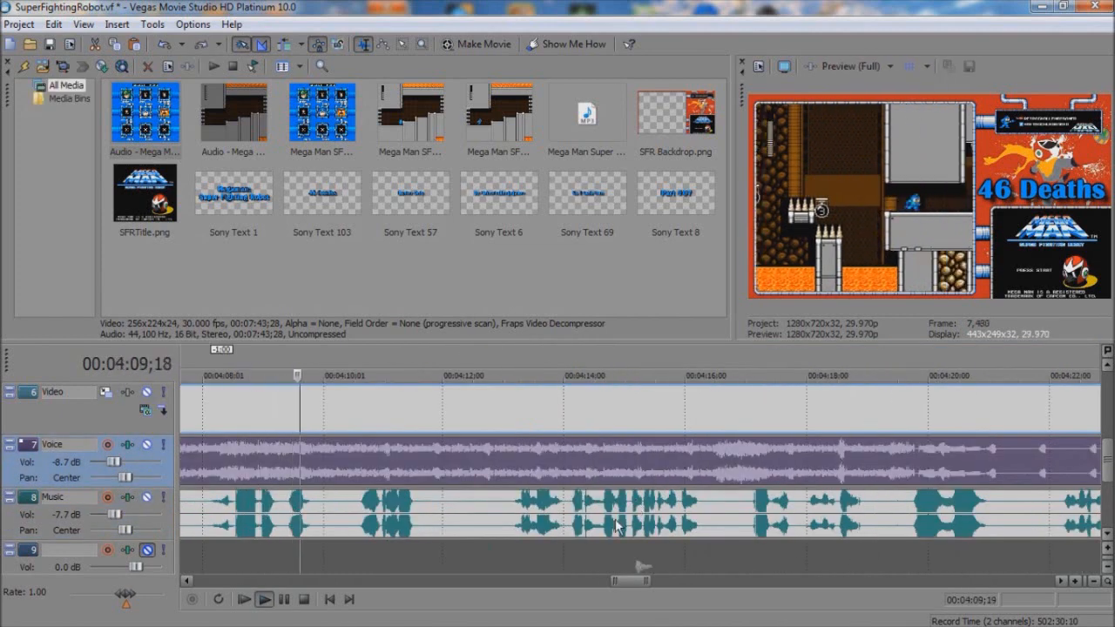
{"action": "key", "text": "space"}
{"action": "key", "text": "ctrl+z"}
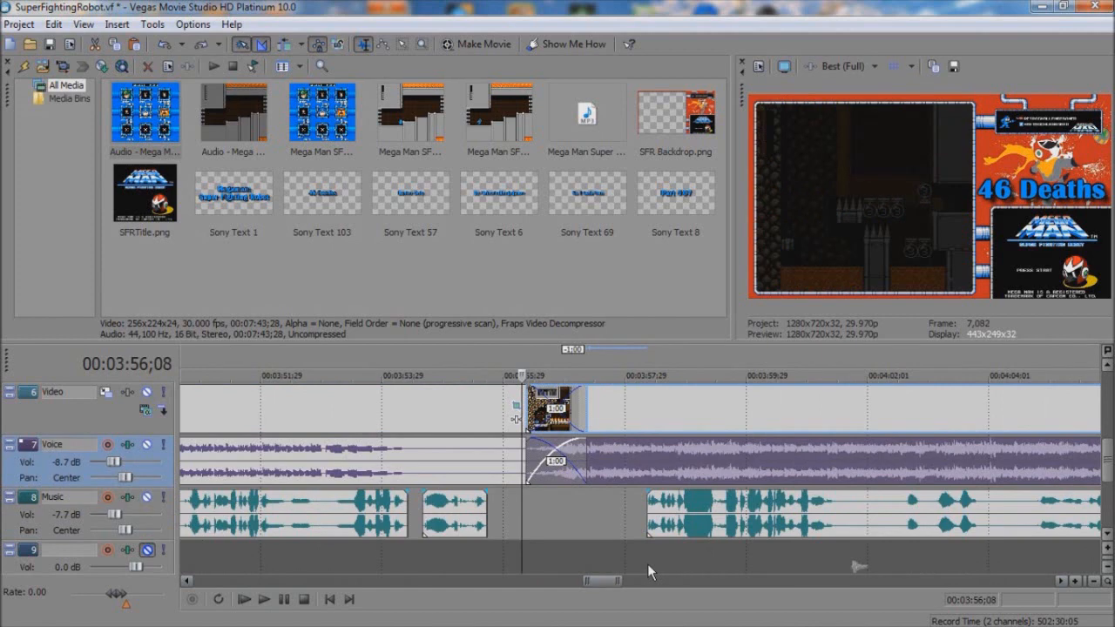
{"action": "key", "text": "ctrl+z"}
{"action": "left_click", "coordinate": [722, 497]}
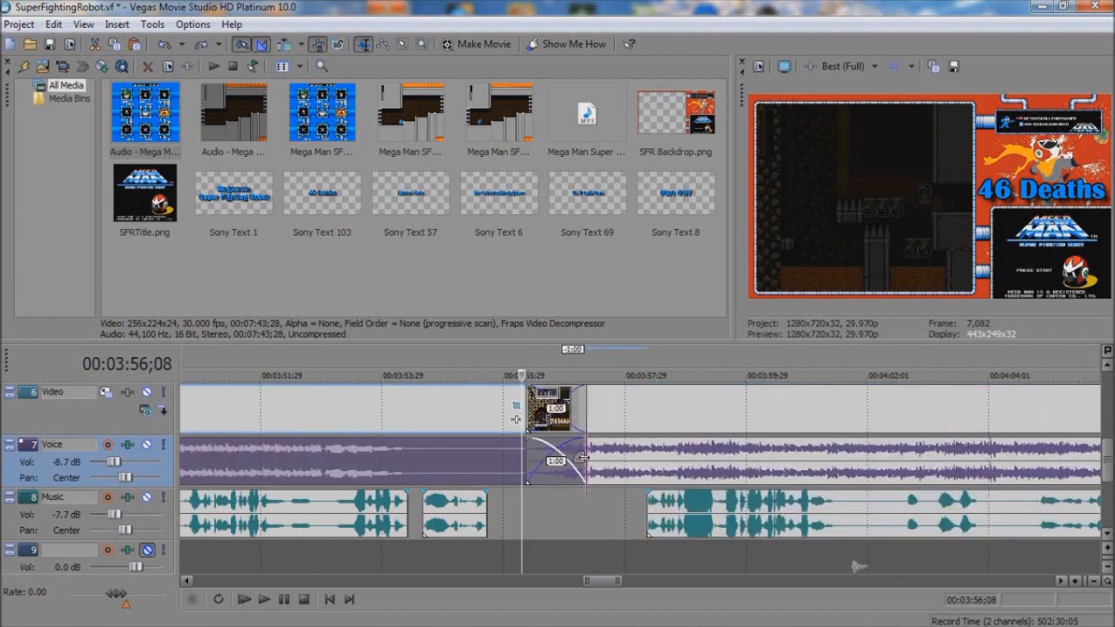
Step: Move the clips after the transition 1:00 earlier for a 2:00 Video and Voice crossfade, and play the result
{"action": "left_click", "coordinate": [690, 462]}
{"action": "left_click_drag", "start_coordinate": [750, 473], "coordinate": [680, 476]}
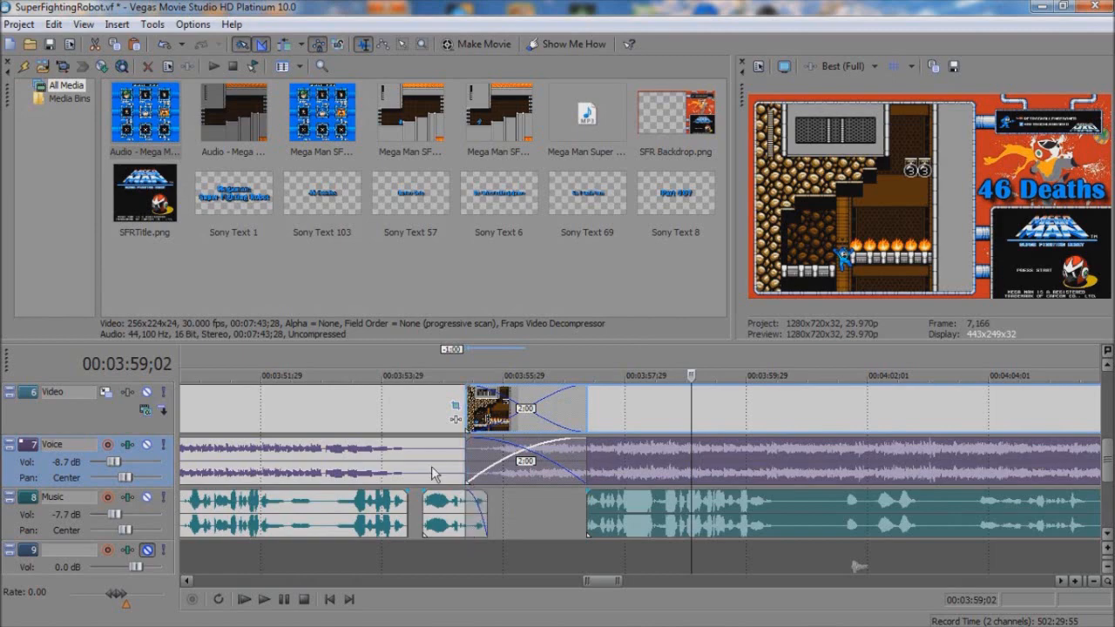
{"action": "left_click", "coordinate": [431, 473]}
{"action": "key", "text": "space"}
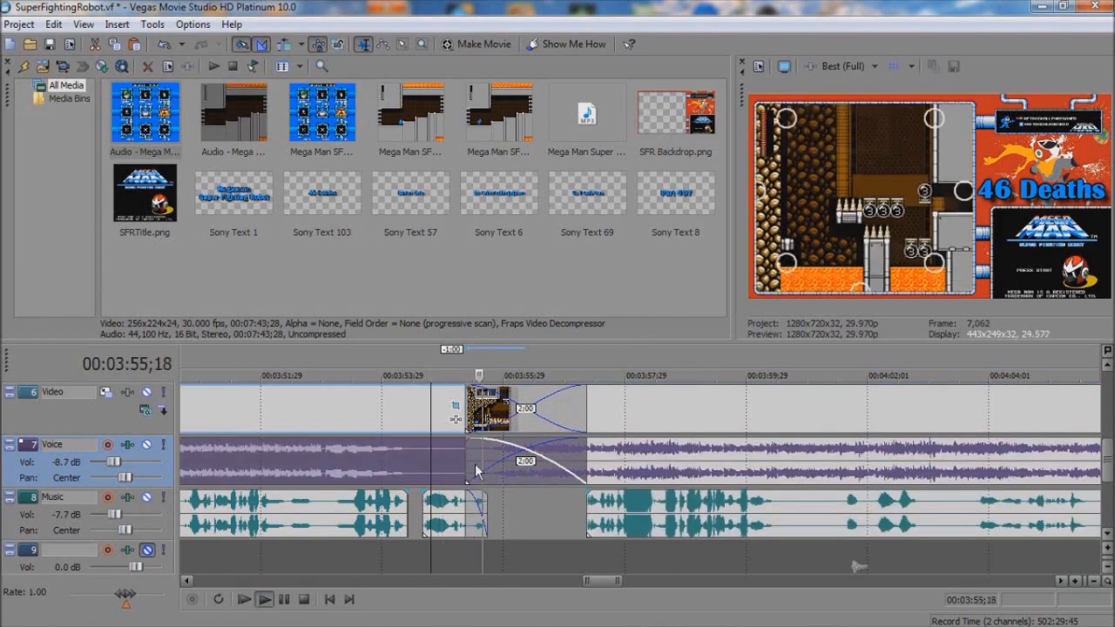
{"action": "left_click", "coordinate": [790, 506]}
{"action": "key", "text": "space"}
{"action": "key", "text": "space"}
Step: Trim the end of the "46 Deaths" clip on the Text track back to about 3:49;26
{"action": "left_click", "coordinate": [346, 412]}
{"action": "scroll", "coordinate": [625, 457], "scroll_direction": "down", "scroll_amount": 1}
{"action": "scroll", "coordinate": [625, 459], "scroll_direction": "down", "scroll_amount": 8}
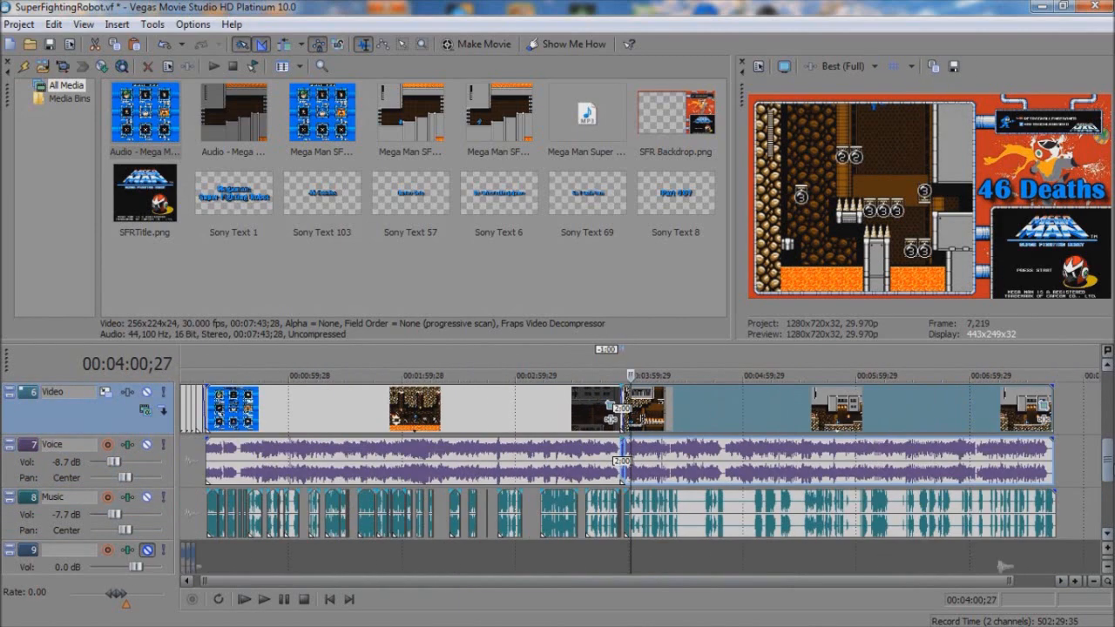
{"action": "left_click", "coordinate": [1105, 414]}
{"action": "left_click_drag", "start_coordinate": [798, 409], "coordinate": [611, 406]}
Step: Copy the "46 Deaths" text clip and paste it as a separate copy directly after the original
{"action": "left_click", "coordinate": [549, 407]}
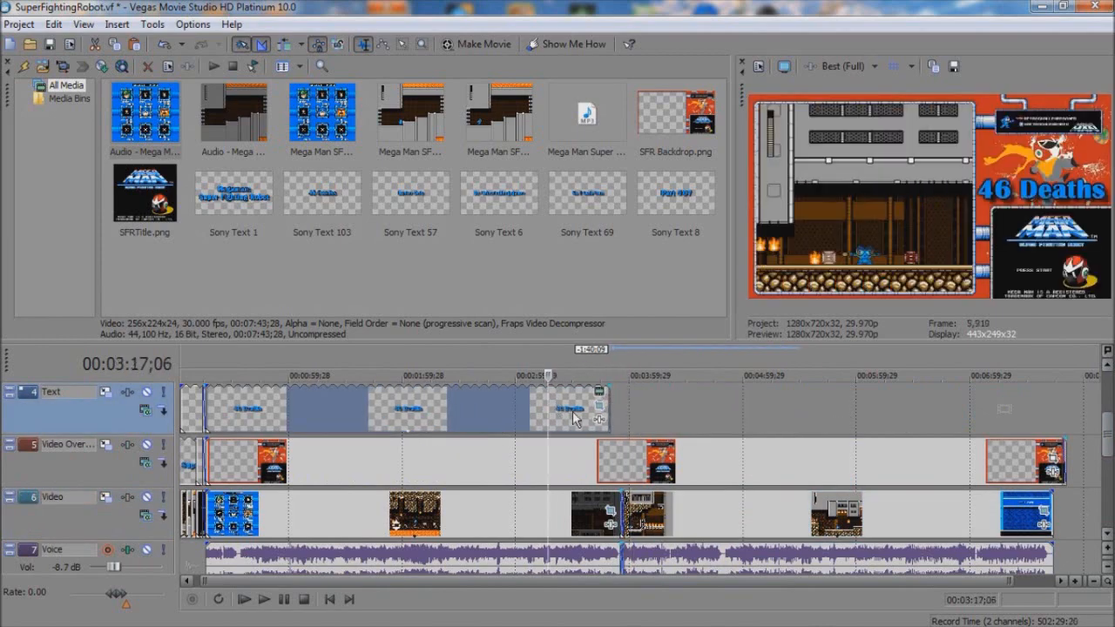
{"action": "key", "text": "ctrl+c"}
{"action": "left_click", "coordinate": [612, 407]}
{"action": "key", "text": "ctrl+v"}
{"action": "left_click", "coordinate": [672, 285]}
Step: Change the generated text of the pasted clip to "47 Deaths"
{"action": "right_click", "coordinate": [643, 410]}
{"action": "left_click", "coordinate": [697, 73]}
{"action": "left_click", "coordinate": [268, 319]}
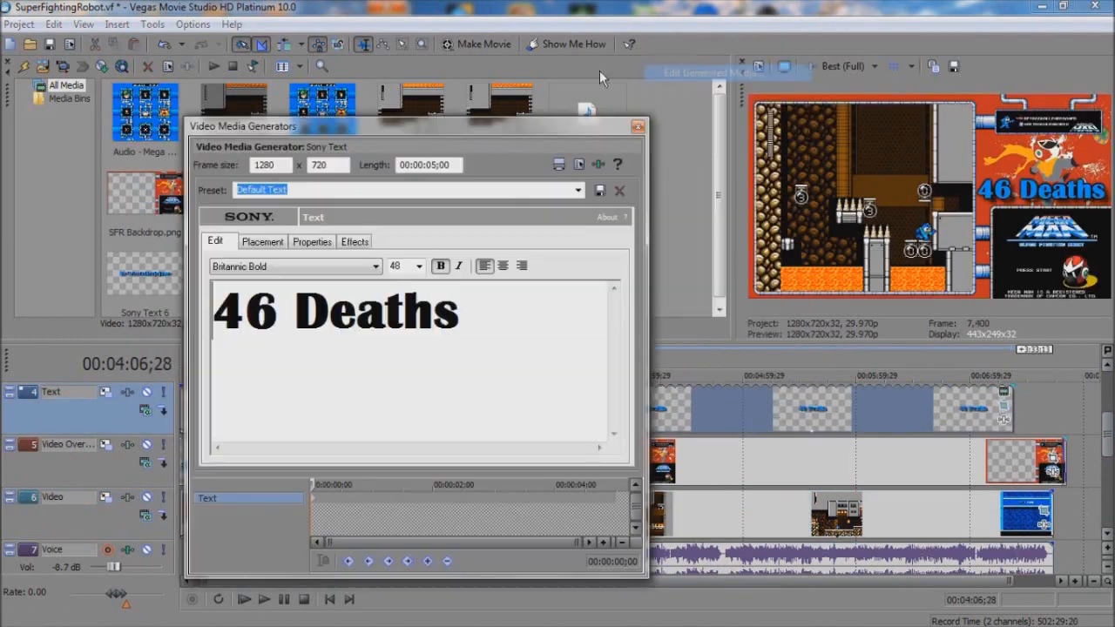
{"action": "left_click", "coordinate": [637, 127]}
Step: Shift the change from "46 Deaths" to "47 Deaths" to the on-screen death near 3:53 with a 0:15 crossfade, and play it back
{"action": "left_click", "coordinate": [610, 401]}
{"action": "scroll", "coordinate": [639, 417], "scroll_direction": "up", "scroll_amount": 7}
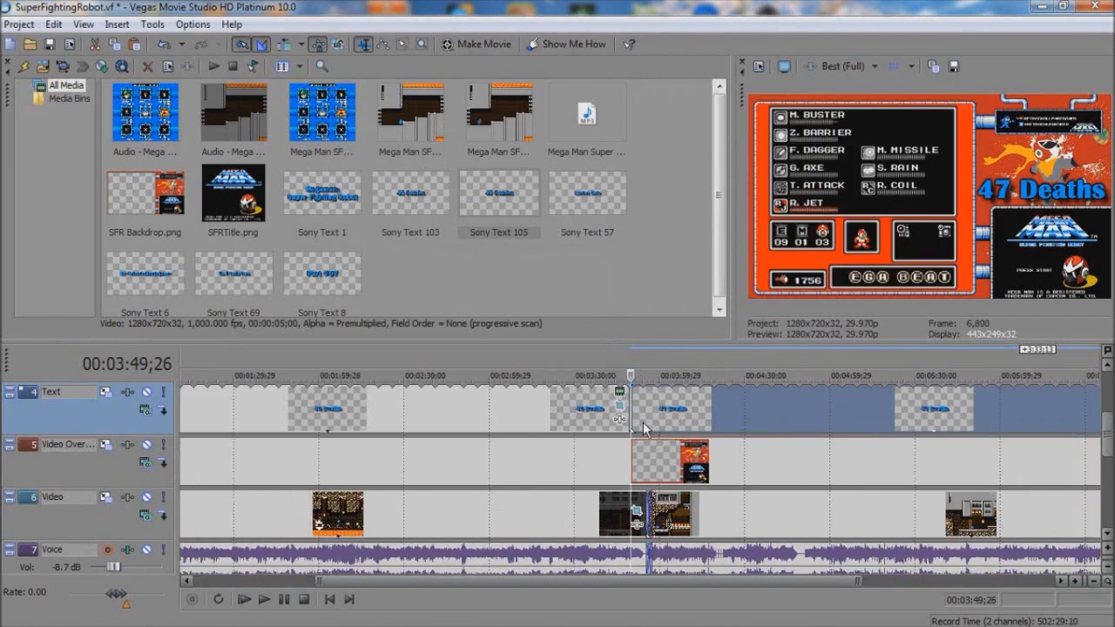
{"action": "key", "text": "space"}
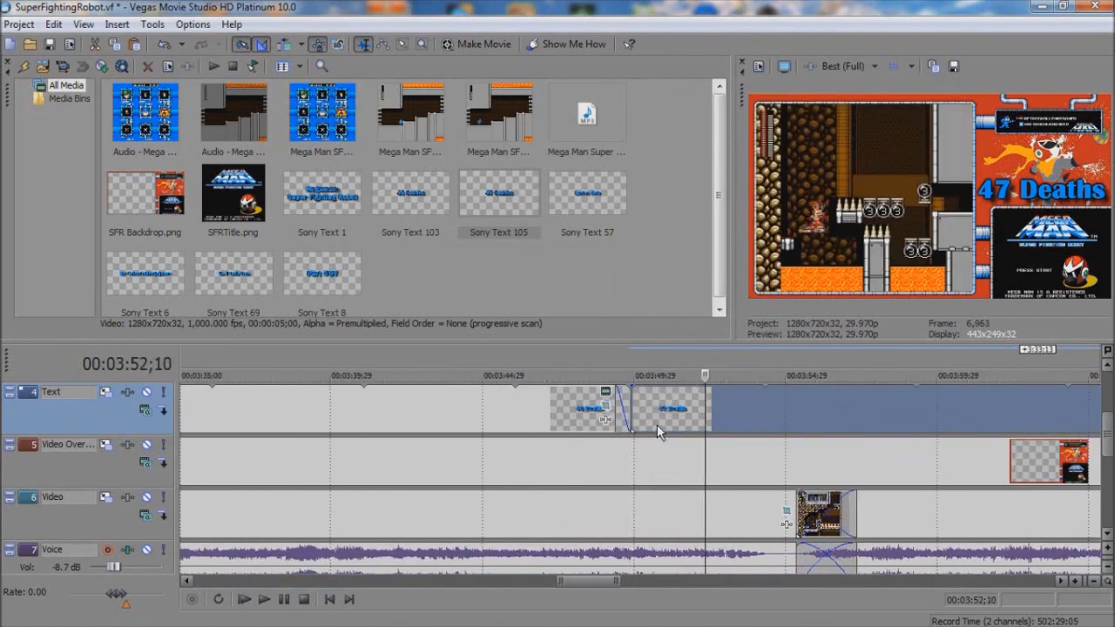
{"action": "left_click_drag", "start_coordinate": [634, 425], "coordinate": [737, 419]}
{"action": "left_click", "coordinate": [758, 422]}
{"action": "scroll", "coordinate": [757, 421], "scroll_direction": "up", "scroll_amount": 2}
{"action": "scroll", "coordinate": [757, 422], "scroll_direction": "up", "scroll_amount": 3}
{"action": "left_click_drag", "start_coordinate": [563, 419], "coordinate": [503, 401]}
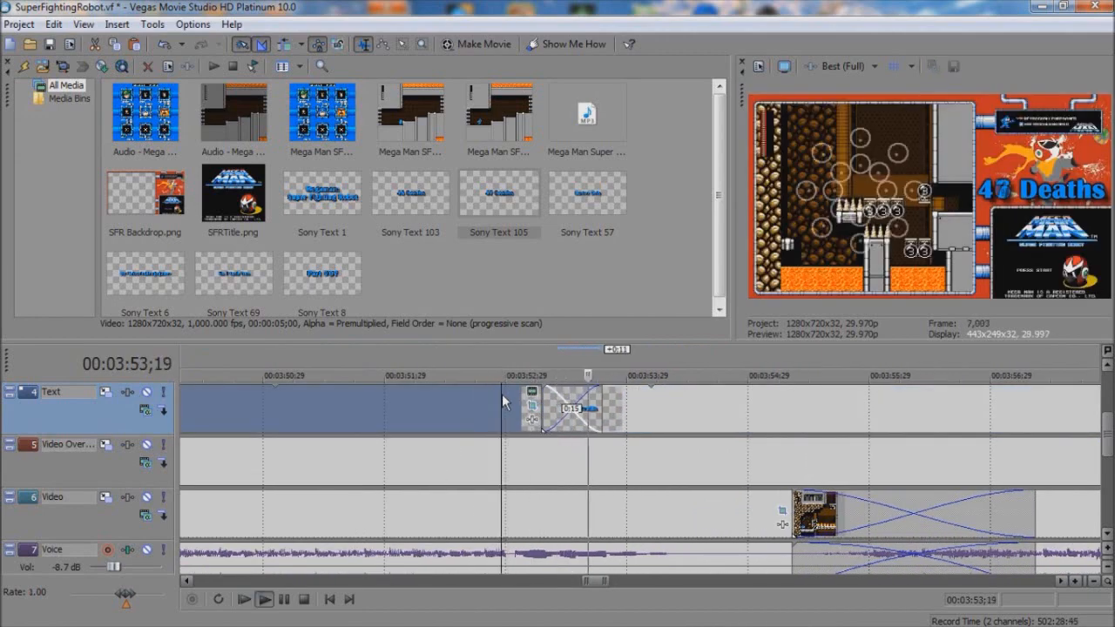
{"action": "left_click", "coordinate": [873, 424]}
{"action": "key", "text": "space"}
Step: Go through the Music track's audio from about 4:02 to 4:20, playing parts to check for silent passages
{"action": "scroll", "coordinate": [880, 426], "scroll_direction": "down", "scroll_amount": 5}
{"action": "scroll", "coordinate": [1110, 452], "scroll_direction": "up", "scroll_amount": 1}
{"action": "left_click_drag", "start_coordinate": [1110, 452], "coordinate": [1110, 493]}
{"action": "left_click", "coordinate": [799, 467]}
{"action": "scroll", "coordinate": [776, 473], "scroll_direction": "up", "scroll_amount": 3}
{"action": "left_click", "coordinate": [794, 582]}
{"action": "left_click", "coordinate": [737, 465]}
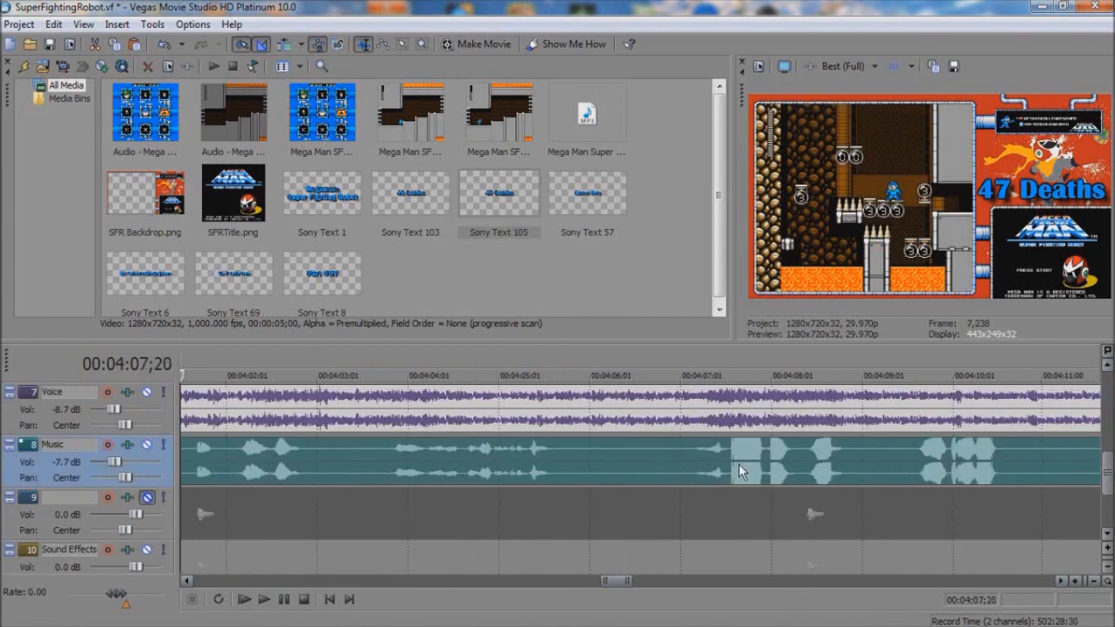
{"action": "key", "text": "space"}
{"action": "key", "text": "space"}
{"action": "left_click", "coordinate": [815, 581]}
{"action": "left_click", "coordinate": [837, 583]}
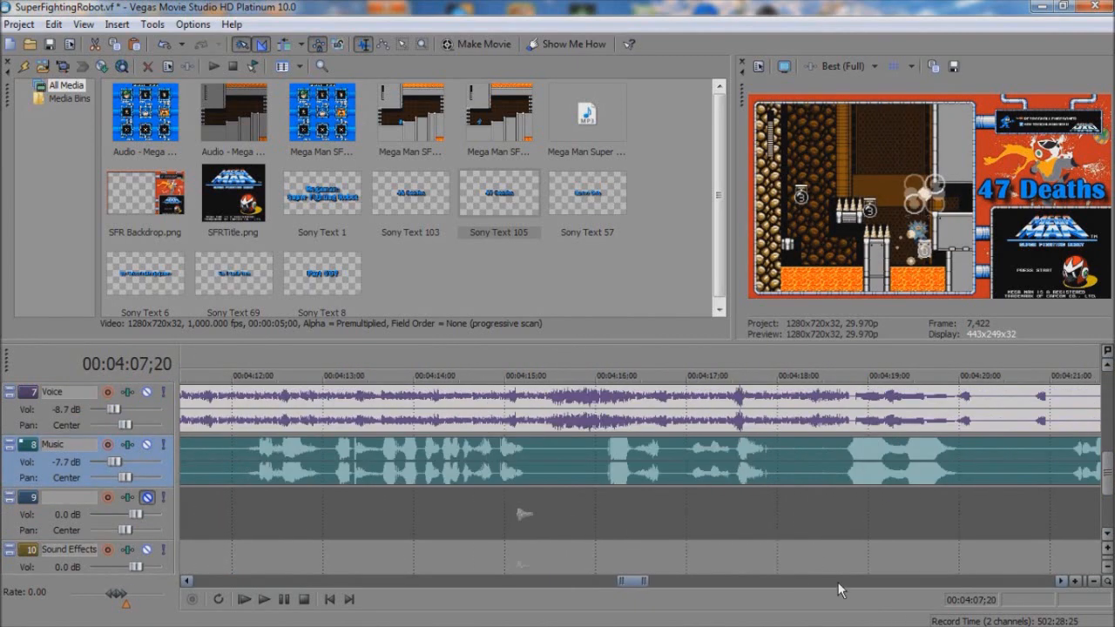
{"action": "left_click", "coordinate": [837, 584]}
Step: Play on through the Music track, split its clip at 4:25;18, and split the gameplay Video and Voice clips at 4:27;18
{"action": "left_click", "coordinate": [567, 473]}
{"action": "key", "text": "space"}
{"action": "left_click", "coordinate": [836, 581]}
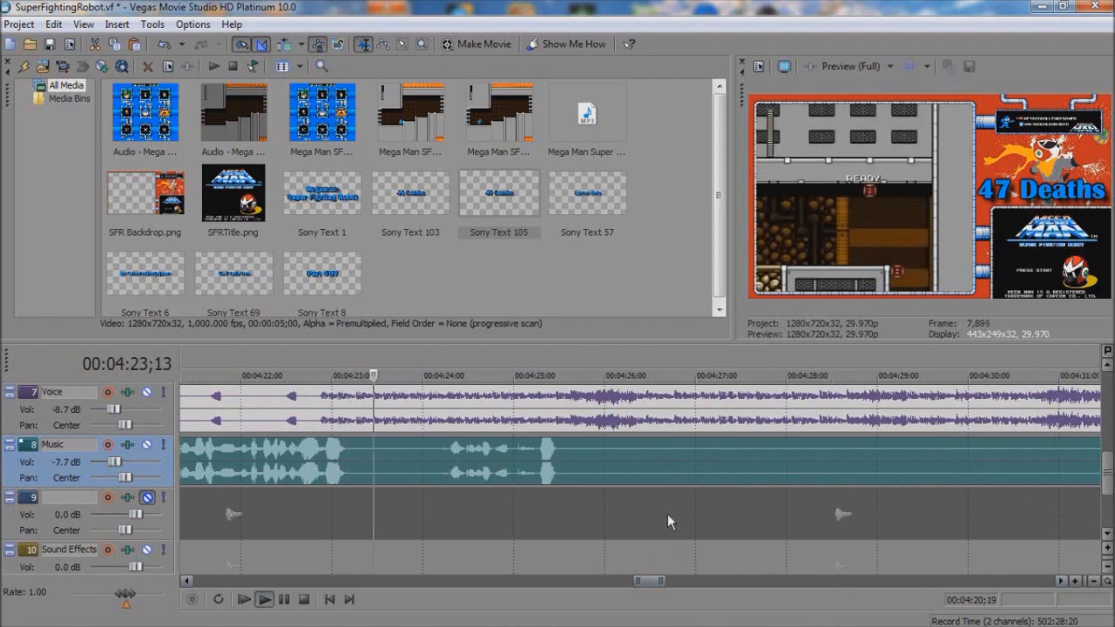
{"action": "key", "text": "space"}
{"action": "key", "text": "s"}
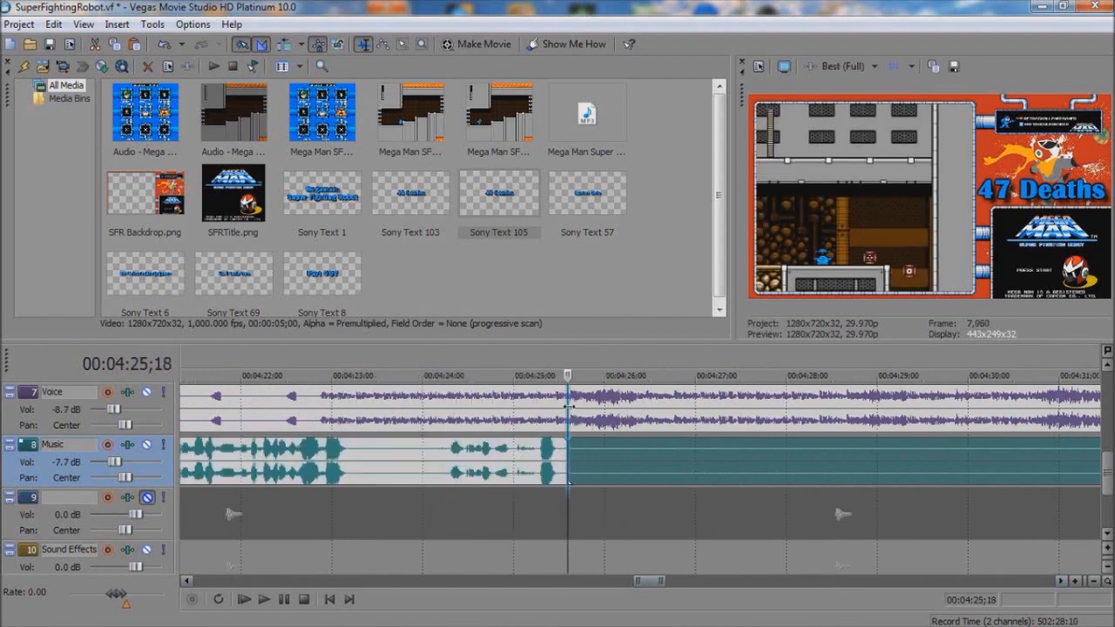
{"action": "left_click", "coordinate": [569, 406]}
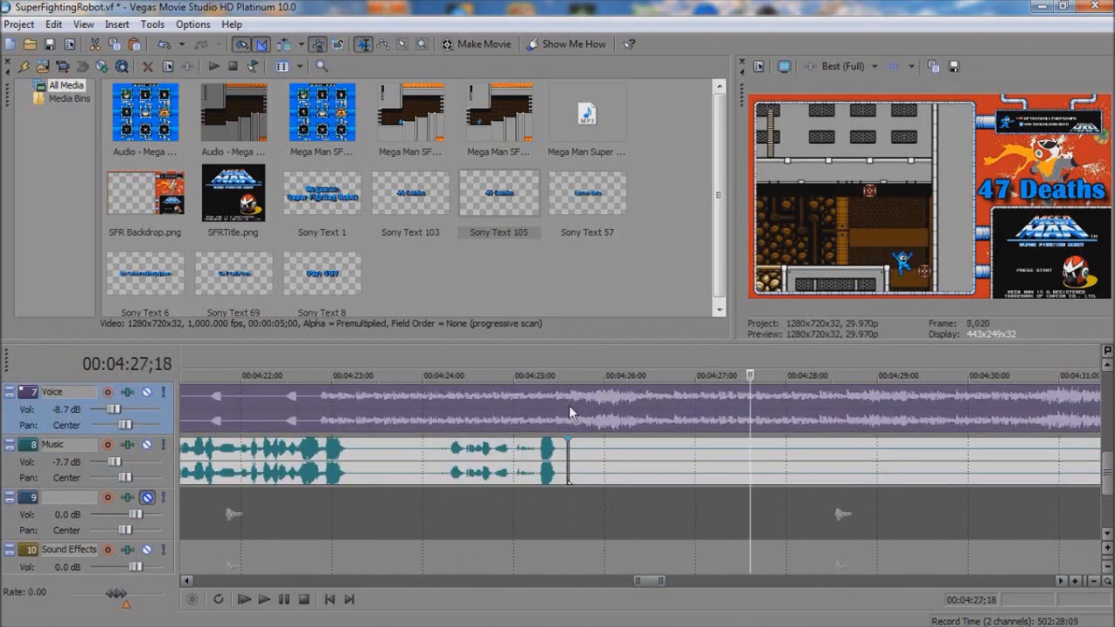
Step: Split the Music clip at 4:40;25 and the gameplay Video and Voice clips two seconds before that point
{"action": "left_click", "coordinate": [797, 583]}
{"action": "left_click", "coordinate": [602, 460]}
{"action": "key", "text": "s"}
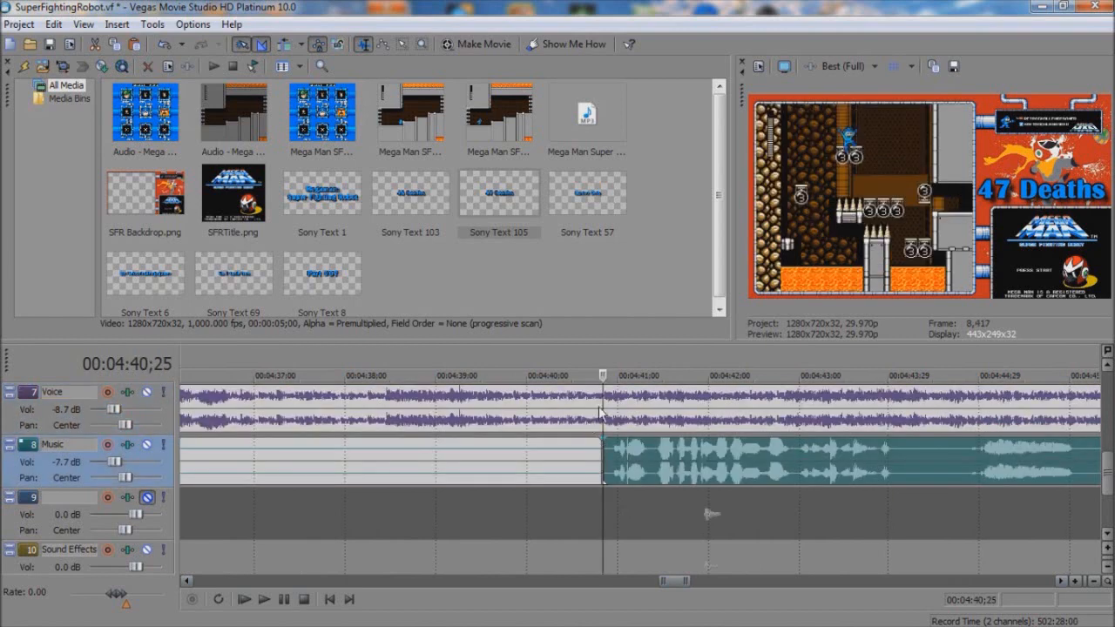
{"action": "left_click", "coordinate": [602, 411]}
{"action": "key", "text": "Left"}
{"action": "key", "text": "Left"}
{"action": "key", "text": "Left"}
{"action": "key", "text": "Left"}
{"action": "key", "text": "Left"}
{"action": "key", "text": "Left"}
{"action": "key", "text": "Left"}
{"action": "key", "text": "Left"}
{"action": "key", "text": "Left"}
{"action": "key", "text": "Left"}
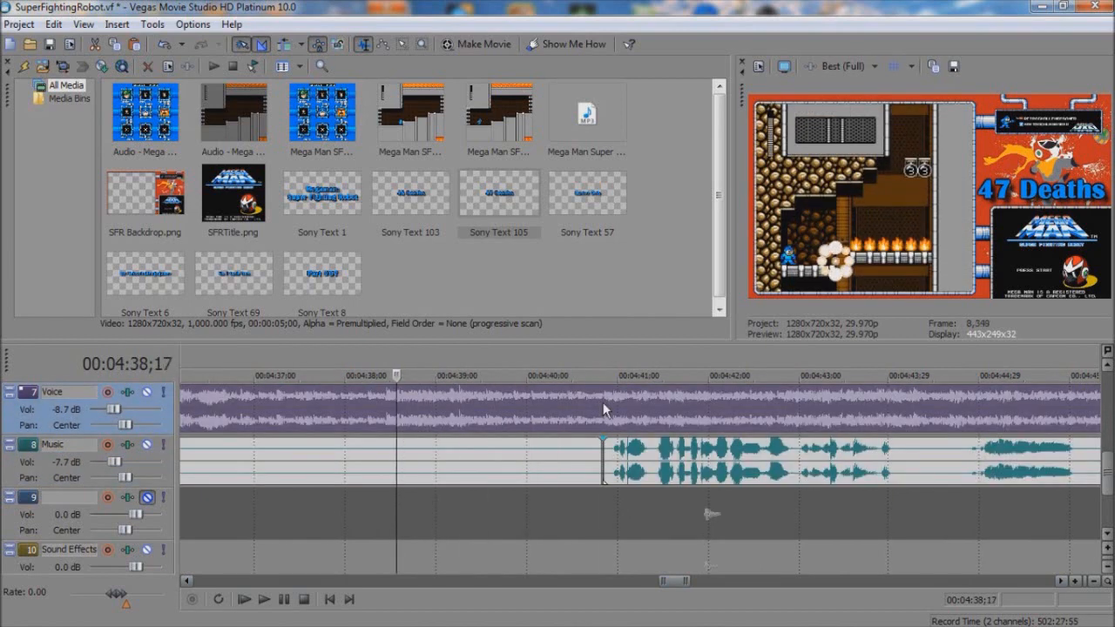
{"action": "key", "text": "Right"}
{"action": "key", "text": "Right"}
{"action": "key", "text": "s"}
Step: Delete the Music, Video and Voice sections between the splits around 4:26 and 4:40
{"action": "left_click", "coordinate": [528, 453]}
{"action": "left_click", "coordinate": [342, 403], "text": "ctrl"}
{"action": "key", "text": "Delete"}
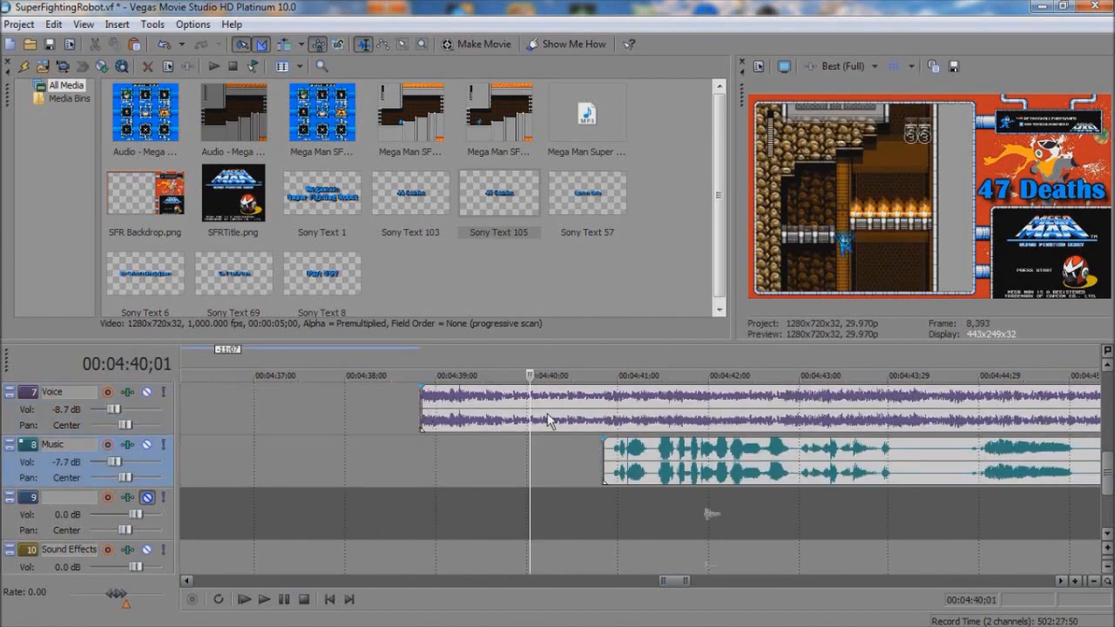
Step: Move the remaining gameplay and Music clips back to 4:25;18 with a 2:00 crossfade on Video and Voice, and play the cut
{"action": "left_click", "coordinate": [548, 418]}
{"action": "left_click", "coordinate": [657, 449], "text": "ctrl"}
{"action": "left_click_drag", "start_coordinate": [695, 422], "coordinate": [1079, 427]}
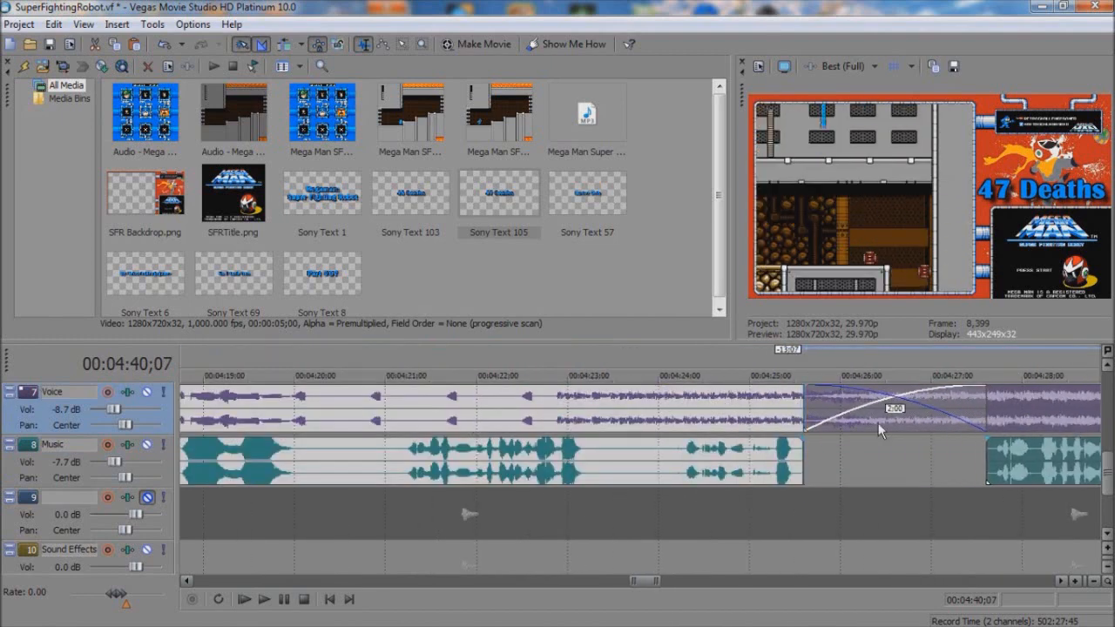
{"action": "left_click", "coordinate": [771, 417]}
{"action": "key", "text": "space"}
{"action": "key", "text": "space"}
Step: Trim the end of the "47 Deaths" text clip back to the gameplay cut at 4:25;18
{"action": "left_click_drag", "start_coordinate": [1109, 451], "coordinate": [1110, 423]}
{"action": "scroll", "coordinate": [1110, 434], "scroll_direction": "down", "scroll_amount": 4}
{"action": "left_click", "coordinate": [636, 455]}
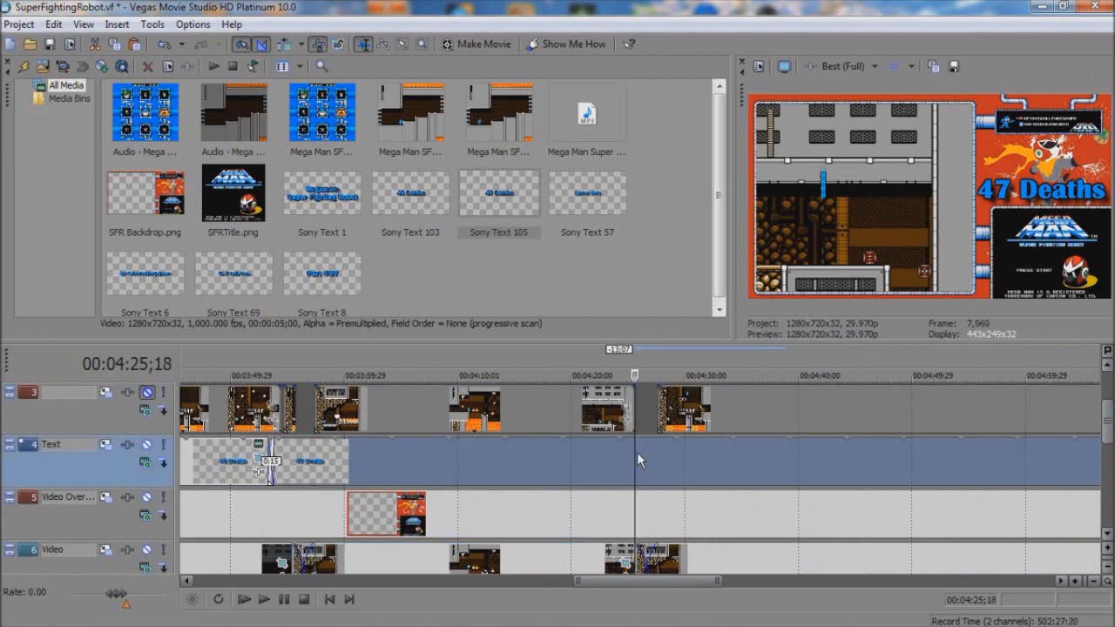
{"action": "scroll", "coordinate": [638, 456], "scroll_direction": "down", "scroll_amount": 2}
{"action": "scroll", "coordinate": [939, 484], "scroll_direction": "down", "scroll_amount": 2}
{"action": "left_click_drag", "start_coordinate": [966, 466], "coordinate": [632, 471]}
{"action": "scroll", "coordinate": [687, 509], "scroll_direction": "up", "scroll_amount": 6}
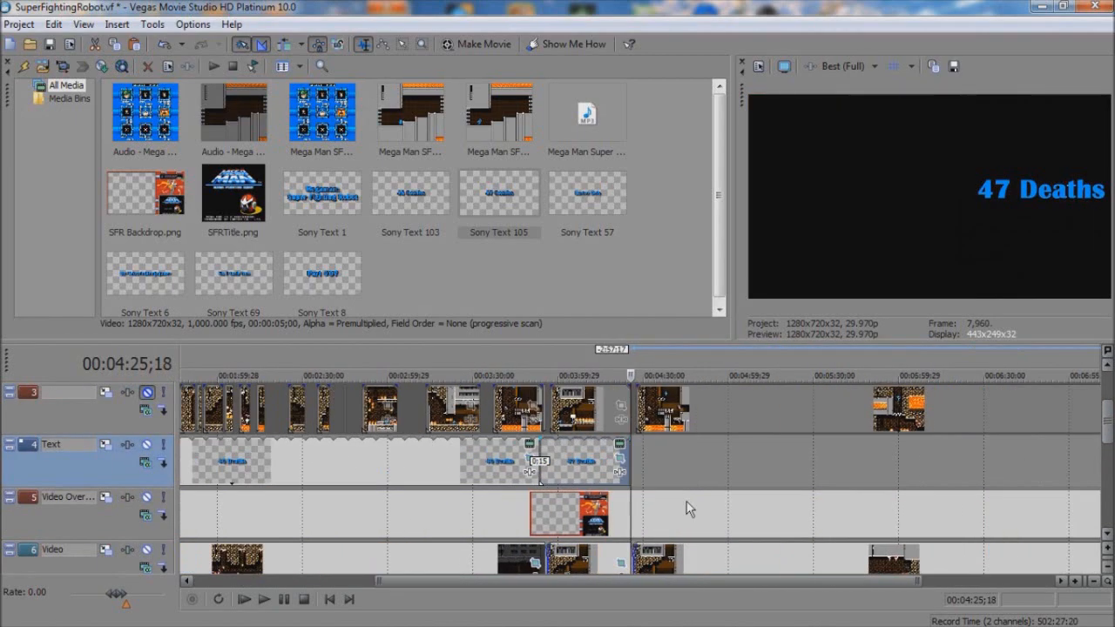
Step: Copy the "47 Deaths" text clip and paste it at 4:25;18 as a new copy of the source media
{"action": "left_click", "coordinate": [498, 479]}
{"action": "key", "text": "ctrl+c"}
{"action": "left_click", "coordinate": [625, 460]}
{"action": "key", "text": "ctrl+v"}
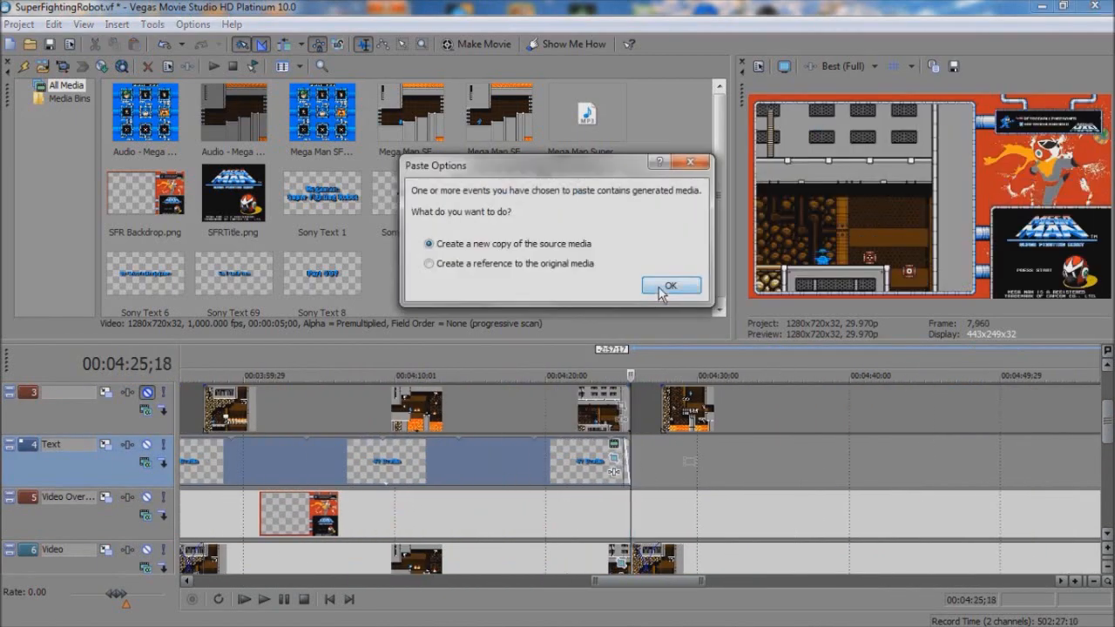
{"action": "left_click", "coordinate": [667, 290]}
Step: Change the generated text of the newly pasted clip to "48 Deaths"
{"action": "right_click", "coordinate": [536, 462]}
{"action": "left_click", "coordinate": [605, 129]}
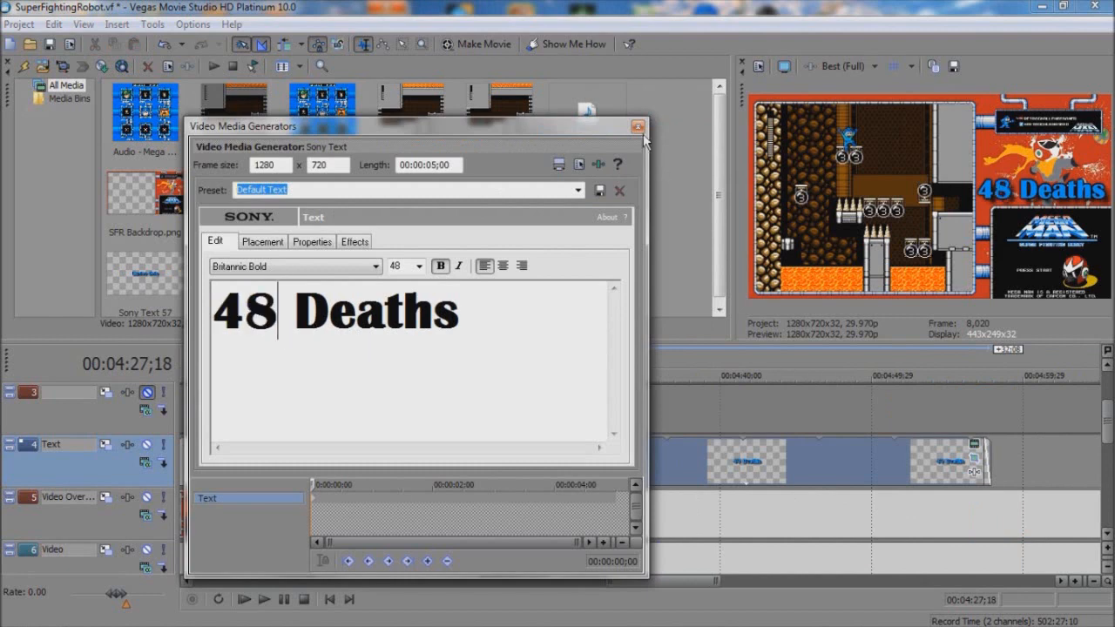
{"action": "left_click", "coordinate": [639, 127]}
Step: Trim the "47 Deaths" clip's end to the on-screen death near 4:19 and move the "48 Deaths" clip's start to 4:19;03
{"action": "left_click", "coordinate": [504, 467]}
{"action": "scroll", "coordinate": [523, 481], "scroll_direction": "up", "scroll_amount": 3}
{"action": "left_click", "coordinate": [559, 479]}
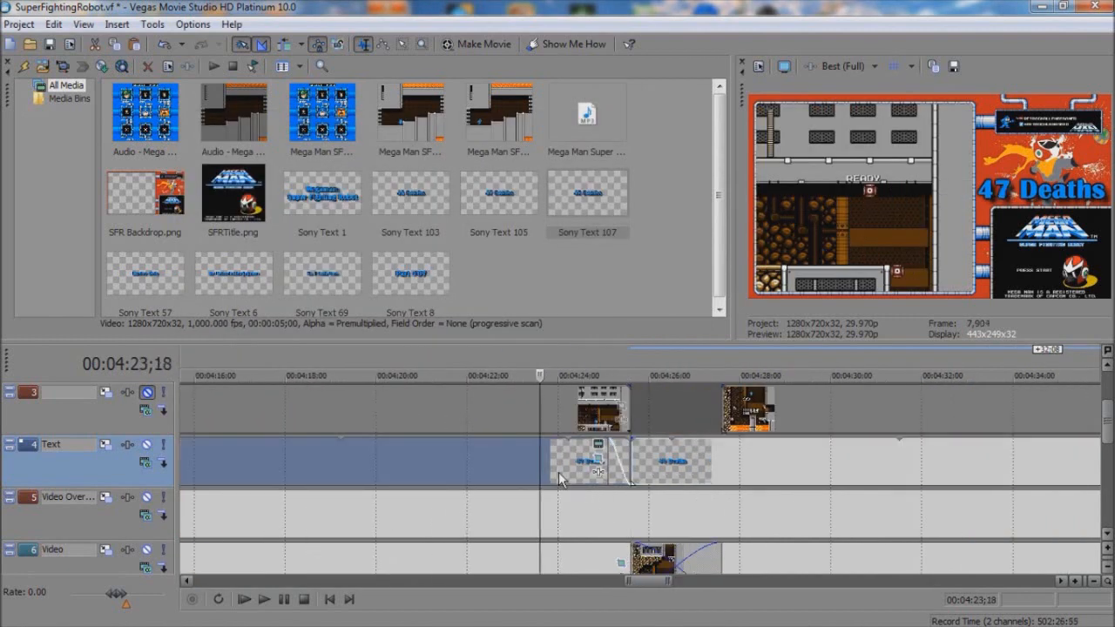
{"action": "left_click", "coordinate": [420, 456]}
{"action": "scroll", "coordinate": [420, 456], "scroll_direction": "down", "scroll_amount": 2}
{"action": "key", "text": "Left"}
{"action": "key", "text": "Left"}
{"action": "key", "text": "Left"}
{"action": "key", "text": "Left"}
{"action": "key", "text": "Left"}
{"action": "key", "text": "Left"}
{"action": "key", "text": "Left"}
{"action": "key", "text": "Left"}
{"action": "key", "text": "Left"}
{"action": "key", "text": "Left"}
{"action": "key", "text": "Left"}
{"action": "key", "text": "Left"}
{"action": "key", "text": "Left"}
{"action": "key", "text": "Left"}
{"action": "key", "text": "Left"}
{"action": "key", "text": "Left"}
{"action": "key", "text": "Left"}
{"action": "key", "text": "Left"}
{"action": "key", "text": "Left"}
{"action": "key", "text": "Left"}
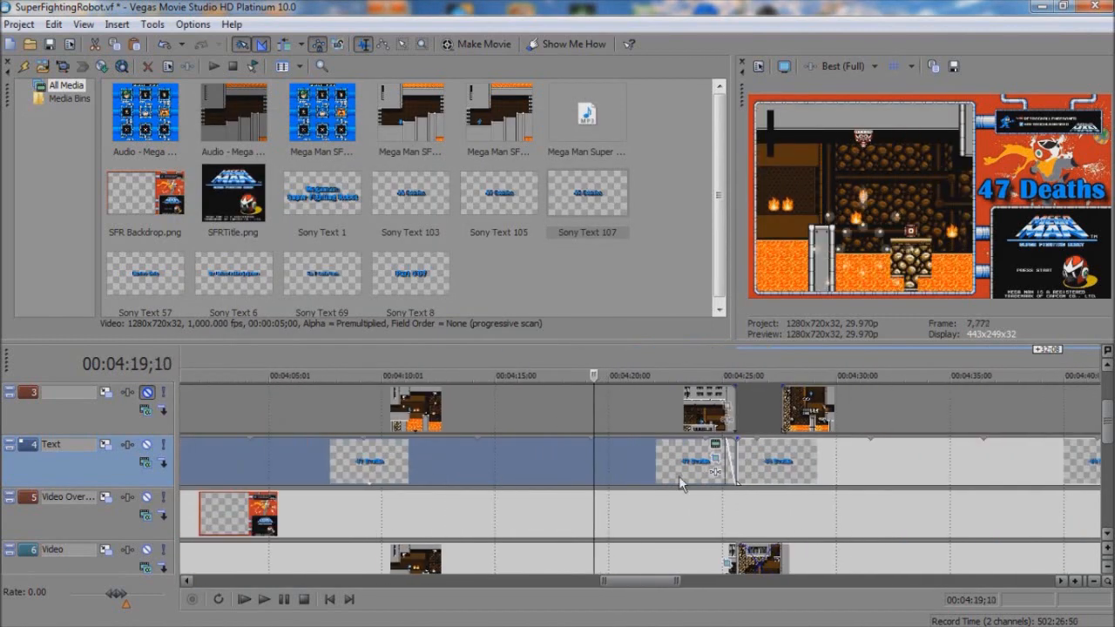
{"action": "left_click_drag", "start_coordinate": [733, 457], "coordinate": [601, 463]}
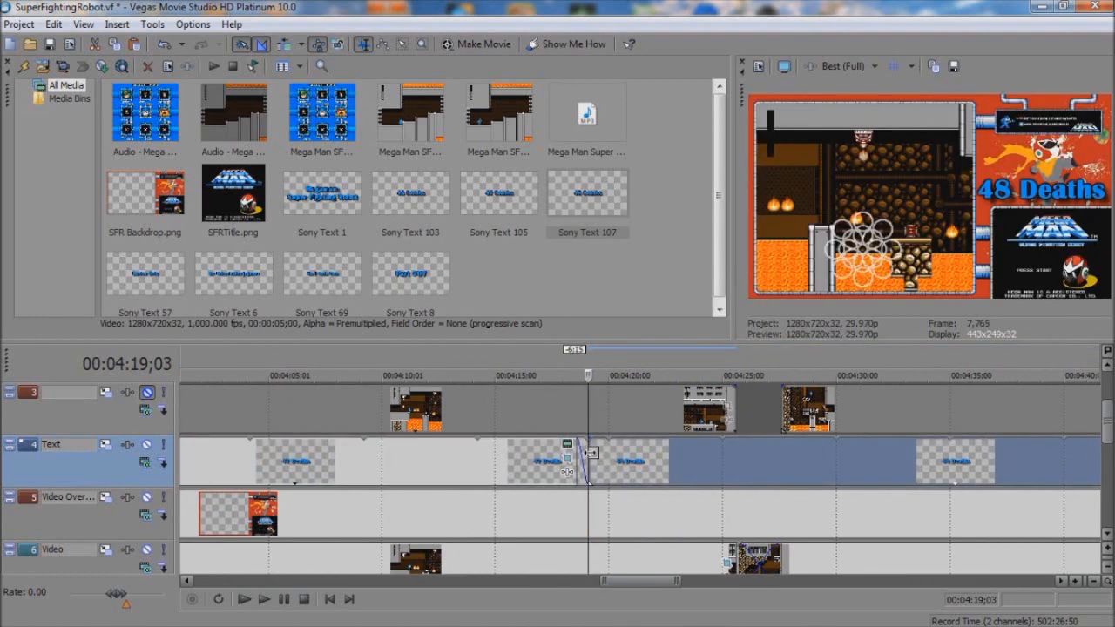
Step: Crossfade the "47 Deaths" and "48 Deaths" text clips over 0:15 and play back the change
{"action": "scroll", "coordinate": [627, 462], "scroll_direction": "up", "scroll_amount": 4}
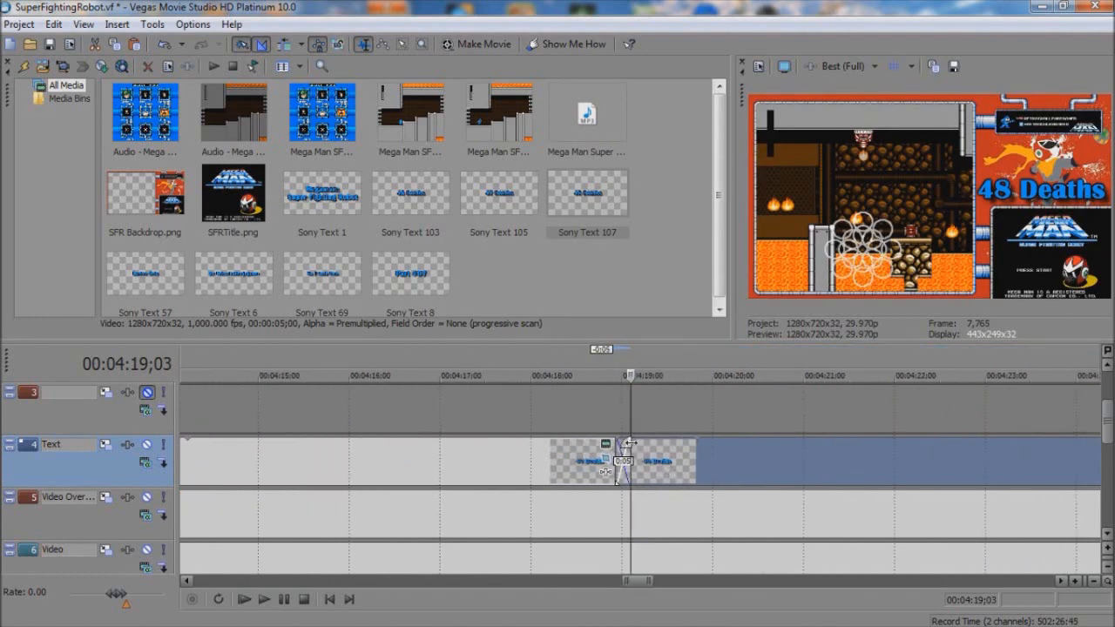
{"action": "left_click_drag", "start_coordinate": [630, 443], "coordinate": [662, 445]}
{"action": "left_click", "coordinate": [585, 460]}
{"action": "key", "text": "space"}
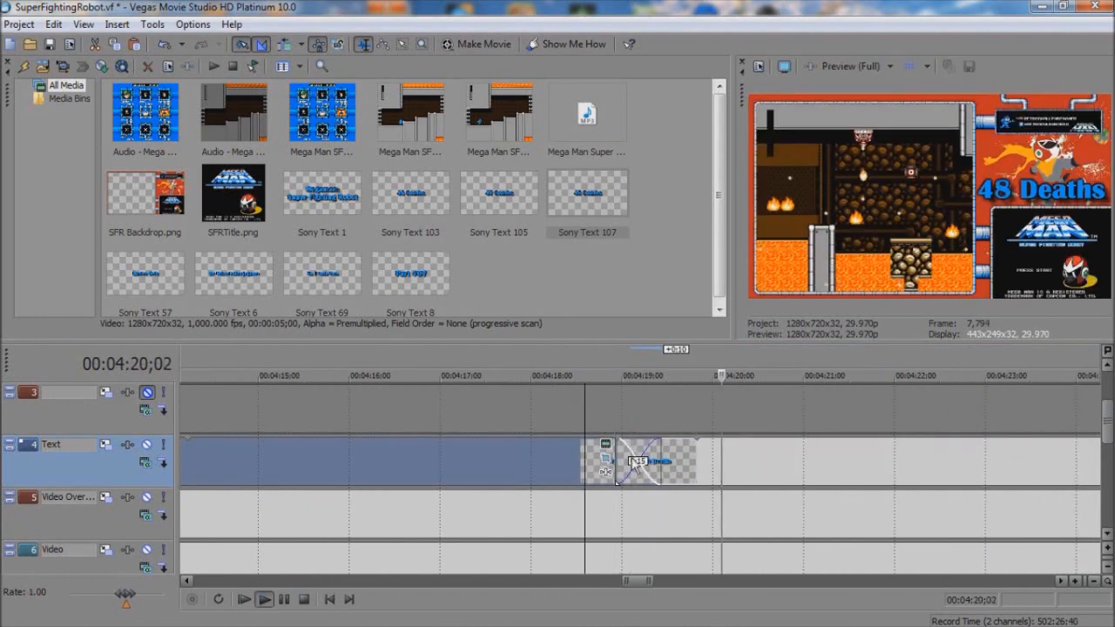
{"action": "key", "text": "space"}
Step: Split the Music clip at about 4:36;12 and the gameplay Video and Voice clips at 4:38;12
{"action": "left_click", "coordinate": [904, 465]}
{"action": "scroll", "coordinate": [906, 465], "scroll_direction": "down", "scroll_amount": 6}
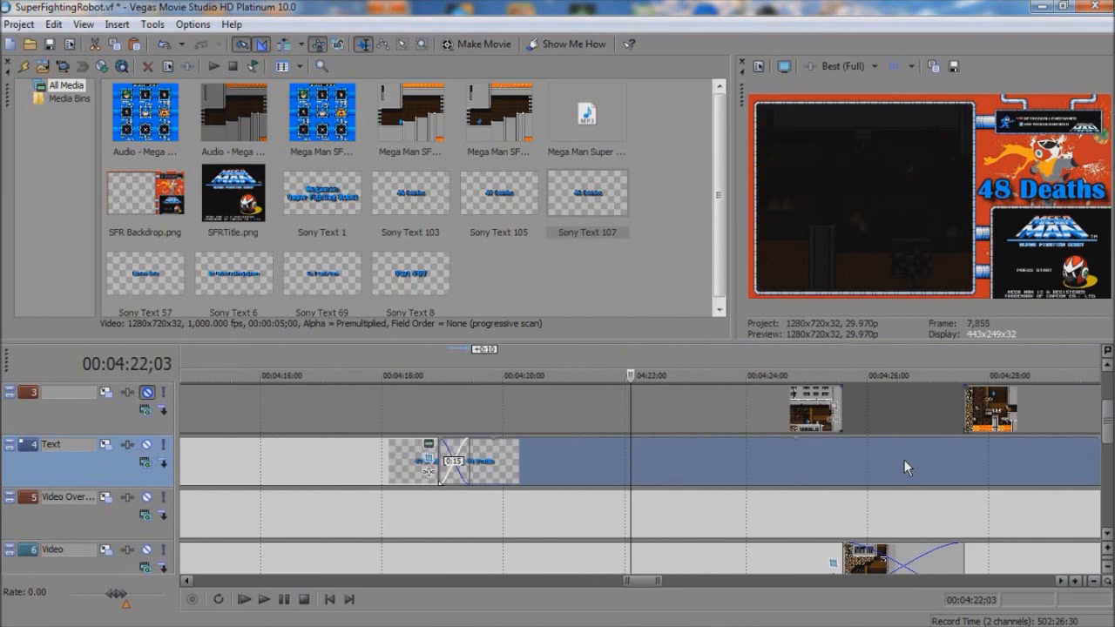
{"action": "left_click", "coordinate": [698, 557]}
{"action": "left_click_drag", "start_coordinate": [1109, 424], "coordinate": [1111, 463]}
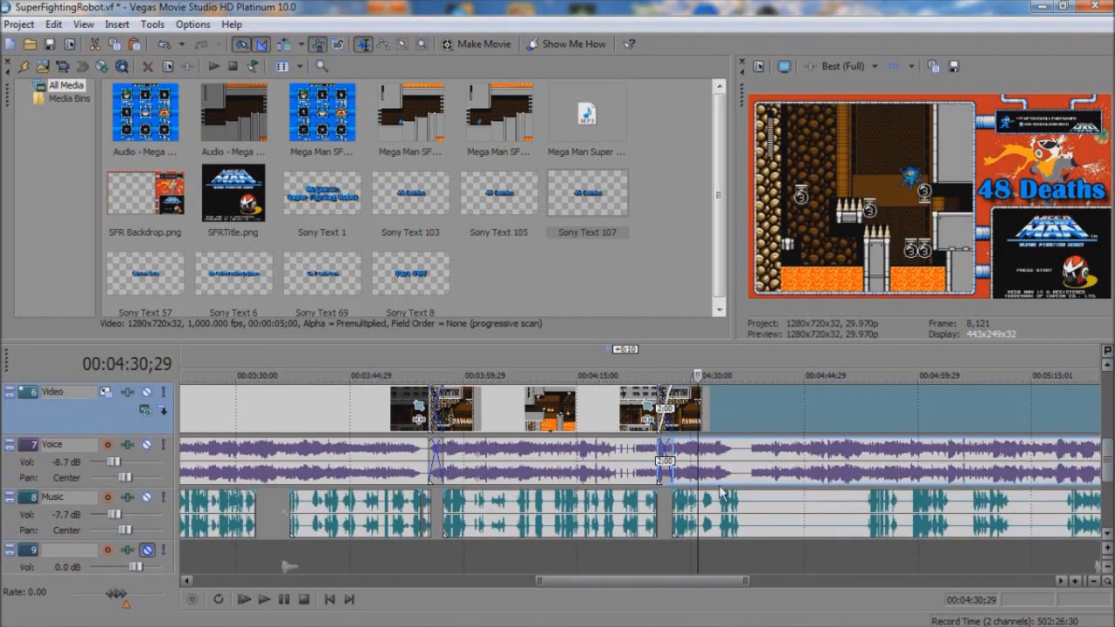
{"action": "left_click", "coordinate": [703, 523]}
{"action": "scroll", "coordinate": [723, 532], "scroll_direction": "up", "scroll_amount": 5}
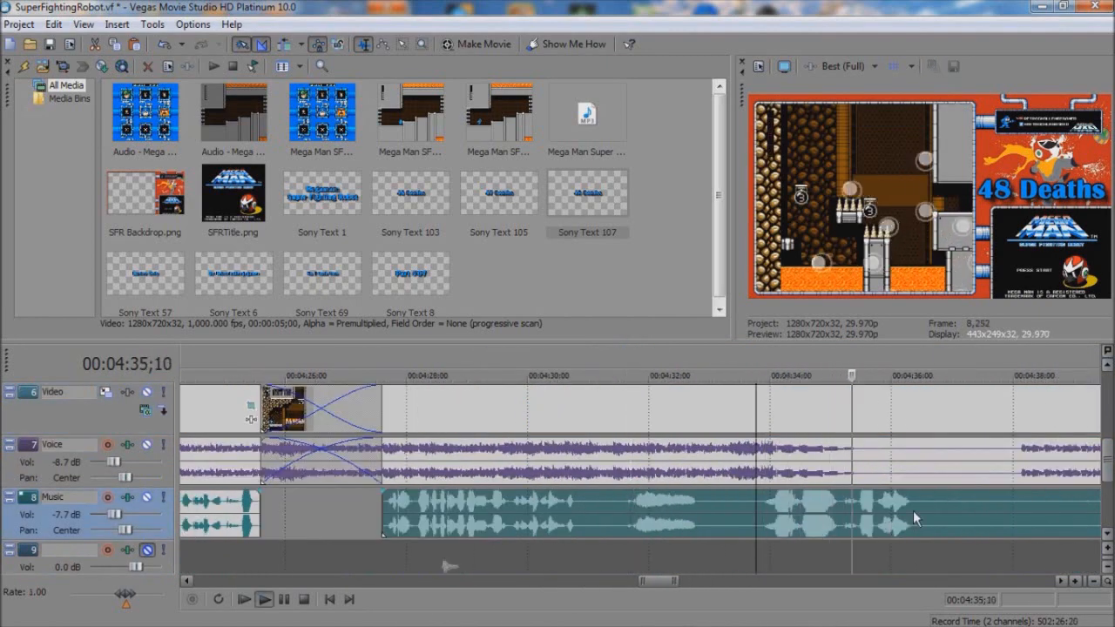
{"action": "left_click", "coordinate": [923, 470]}
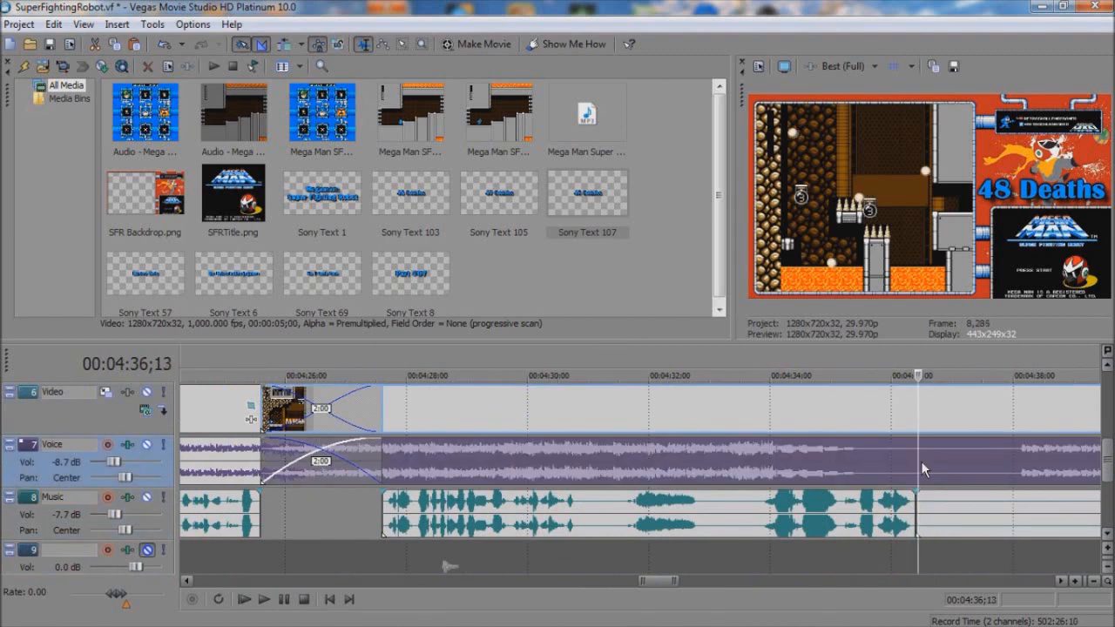
{"action": "key", "text": "s"}
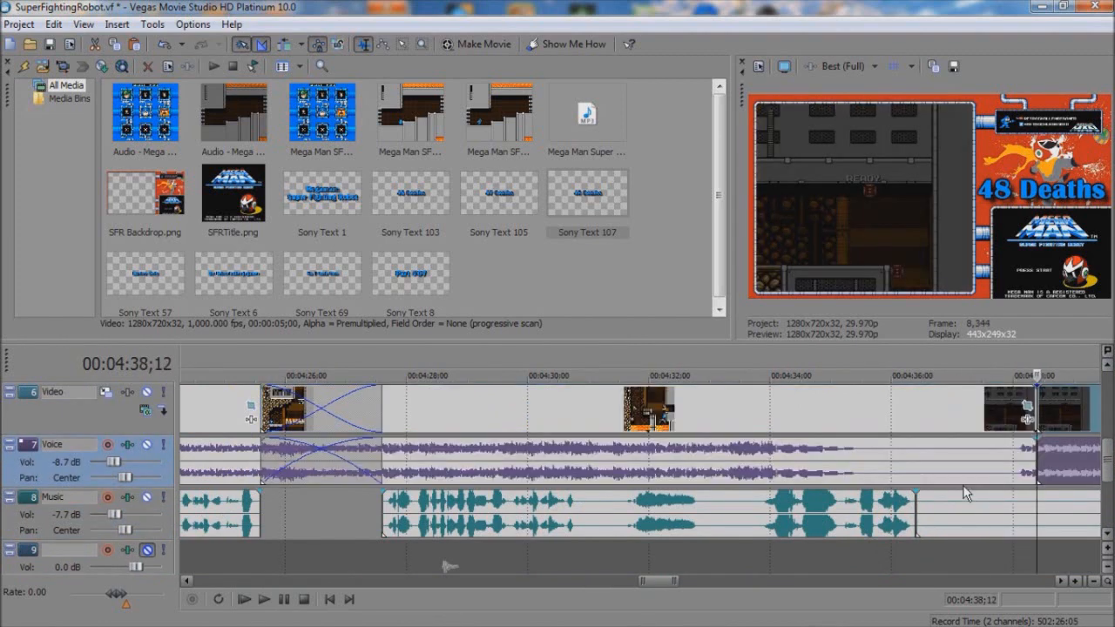
Step: Split the Music clip near 4:53;19 and the gameplay Video and Voice clips at 4:51;19
{"action": "scroll", "coordinate": [965, 493], "scroll_direction": "right", "scroll_amount": 5}
{"action": "left_click", "coordinate": [607, 514]}
{"action": "key", "text": "s"}
{"action": "left_click", "coordinate": [607, 452]}
{"action": "key", "text": "Left"}
{"action": "key", "text": "Left"}
{"action": "key", "text": "Left"}
{"action": "key", "text": "Left"}
{"action": "key", "text": "Left"}
{"action": "key", "text": "Left"}
{"action": "key", "text": "Left"}
{"action": "key", "text": "Left"}
{"action": "key", "text": "Left"}
{"action": "key", "text": "Left"}
{"action": "key", "text": "Left"}
{"action": "key", "text": "Left"}
{"action": "key", "text": "Left"}
{"action": "key", "text": "Left"}
{"action": "key", "text": "Left"}
{"action": "key", "text": "Left"}
{"action": "key", "text": "Left"}
{"action": "key", "text": "Left"}
{"action": "key", "text": "Left"}
{"action": "key", "text": "Left"}
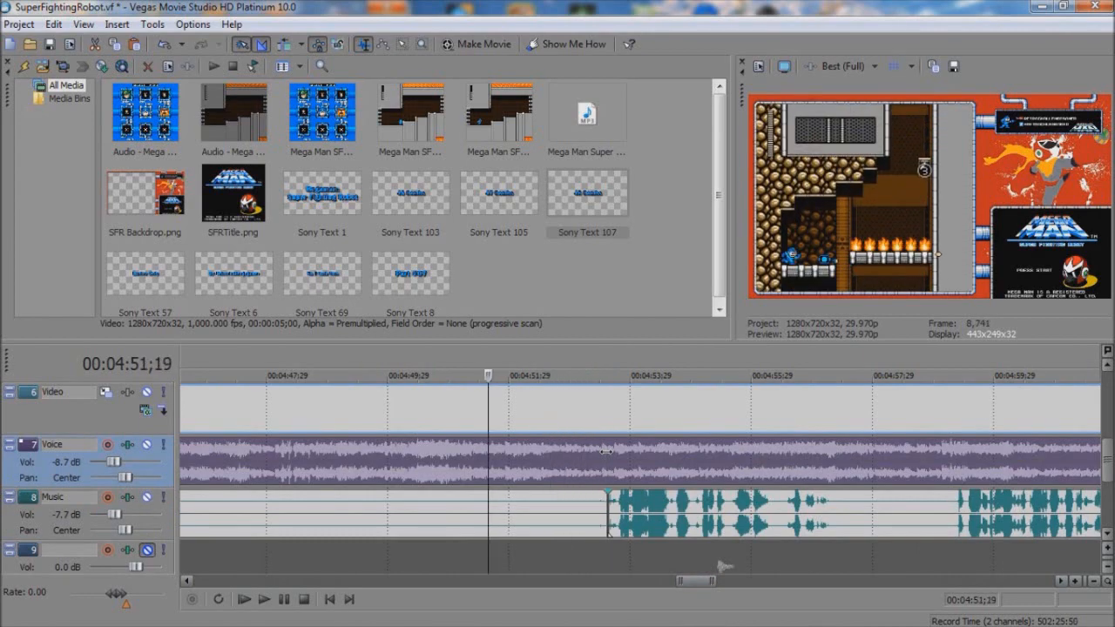
{"action": "key", "text": "s"}
Step: Delete the Music, Video and Voice sections between the splits around 4:37 and 4:53
{"action": "left_click", "coordinate": [410, 466]}
{"action": "left_click", "coordinate": [446, 509], "text": "ctrl"}
{"action": "key", "text": "Delete"}
Step: Move the remaining gameplay and Music clips back with a 2:00 crossfade on Video and Voice near 4:37, and play the cut
{"action": "left_click", "coordinate": [595, 466]}
{"action": "left_click", "coordinate": [622, 505], "text": "ctrl"}
{"action": "left_click_drag", "start_coordinate": [540, 462], "coordinate": [1005, 487]}
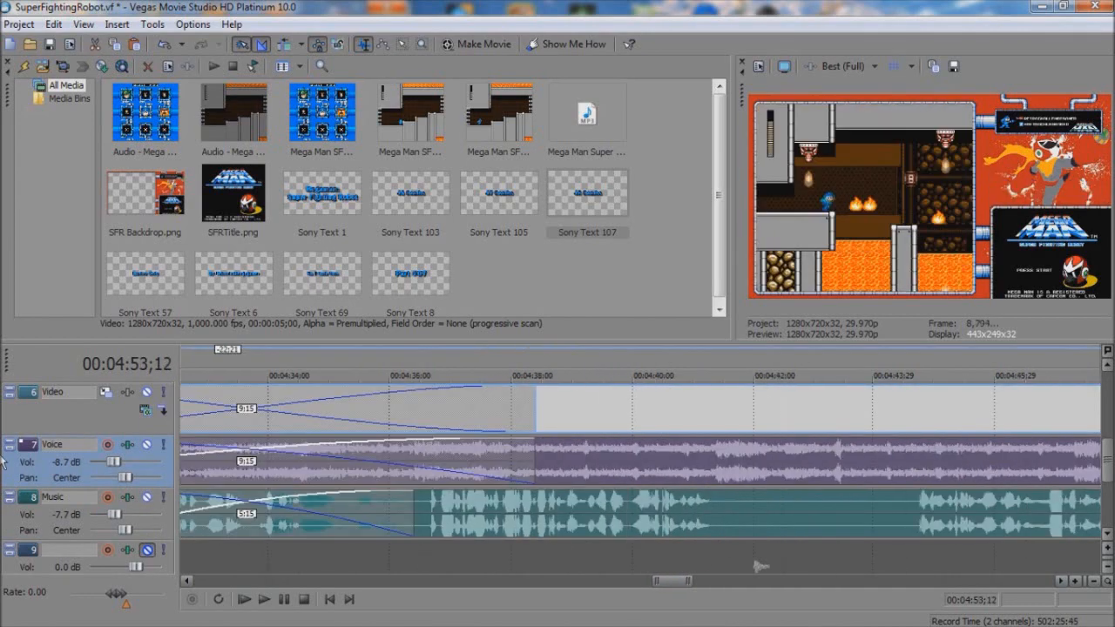
{"action": "left_click", "coordinate": [763, 463]}
{"action": "key", "text": "space"}
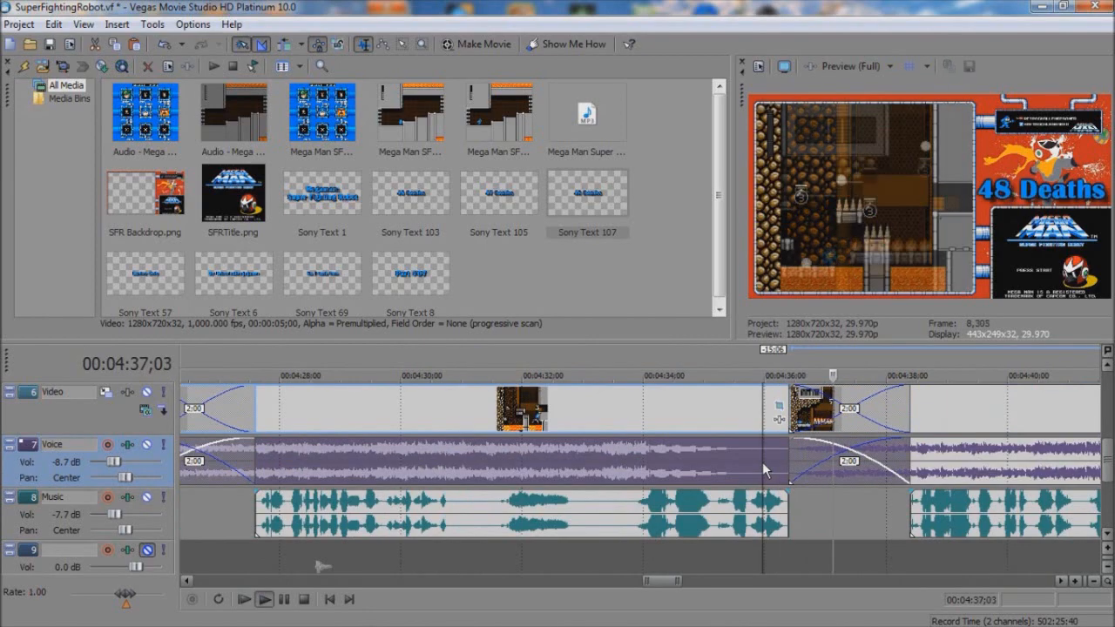
{"action": "key", "text": "space"}
Step: Trim the end of the "48 Deaths" text clip to 4:33;21 and paste a new copy of the counter text there
{"action": "left_click_drag", "start_coordinate": [1109, 477], "coordinate": [1109, 443]}
{"action": "left_click", "coordinate": [848, 476]}
{"action": "scroll", "coordinate": [805, 474], "scroll_direction": "down", "scroll_amount": 2}
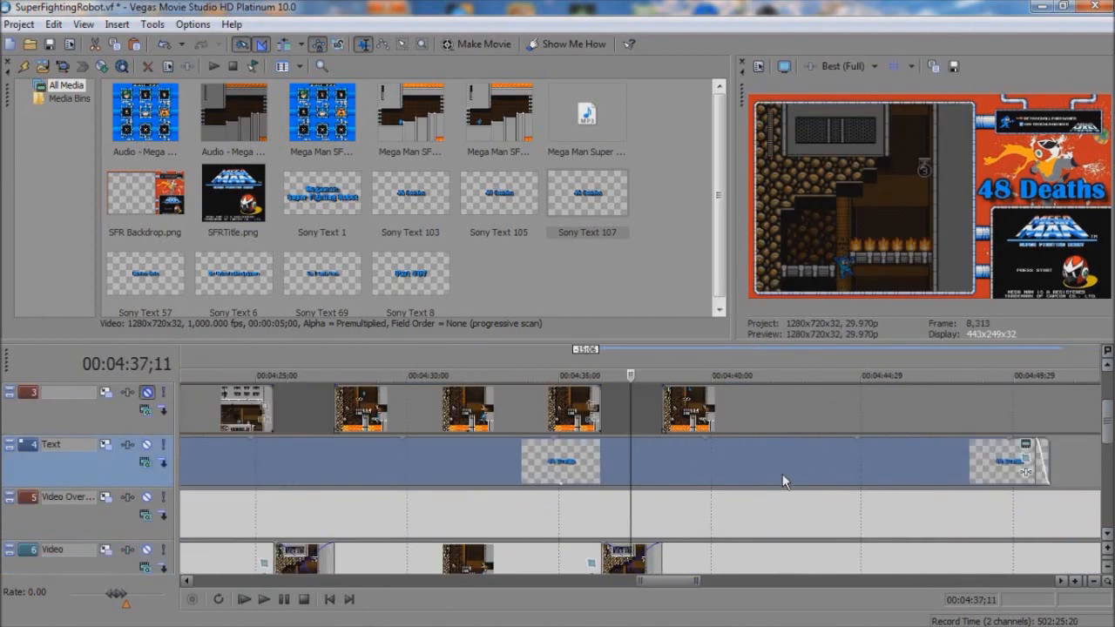
{"action": "left_click_drag", "start_coordinate": [835, 459], "coordinate": [575, 457]}
{"action": "left_click", "coordinate": [580, 457]}
{"action": "key", "text": "ctrl+v"}
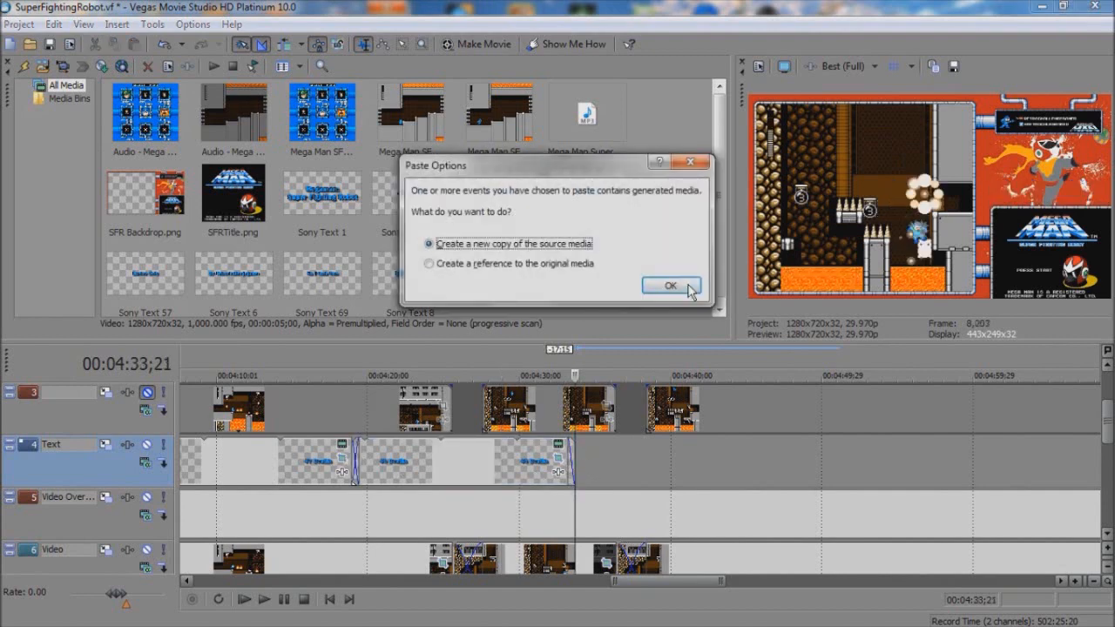
{"action": "left_click", "coordinate": [684, 283]}
Step: Change the generated text of the copy pasted at 4:33;21 to "49 Deaths"
{"action": "right_click", "coordinate": [645, 459]}
{"action": "left_click", "coordinate": [694, 129]}
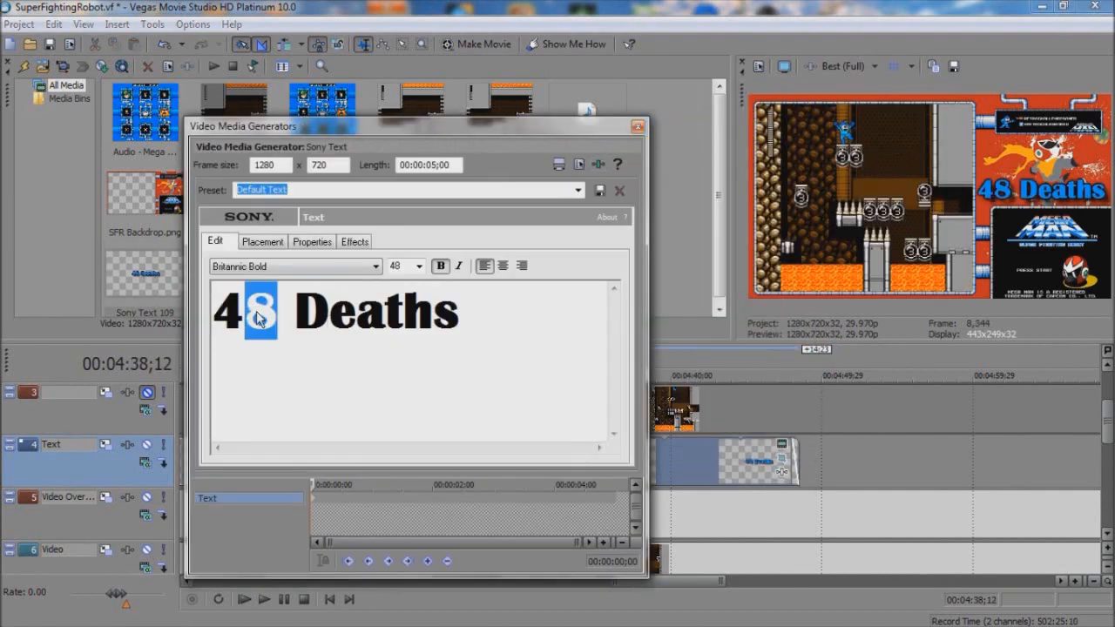
{"action": "left_click", "coordinate": [637, 128]}
Step: Shift the change from "48 Deaths" to "49 Deaths" to the death near 4:34;07 with a 0:15 crossfade, and play it back
{"action": "left_click", "coordinate": [580, 459]}
{"action": "scroll", "coordinate": [649, 486], "scroll_direction": "up", "scroll_amount": 4}
{"action": "key", "text": "Right"}
{"action": "key", "text": "Right"}
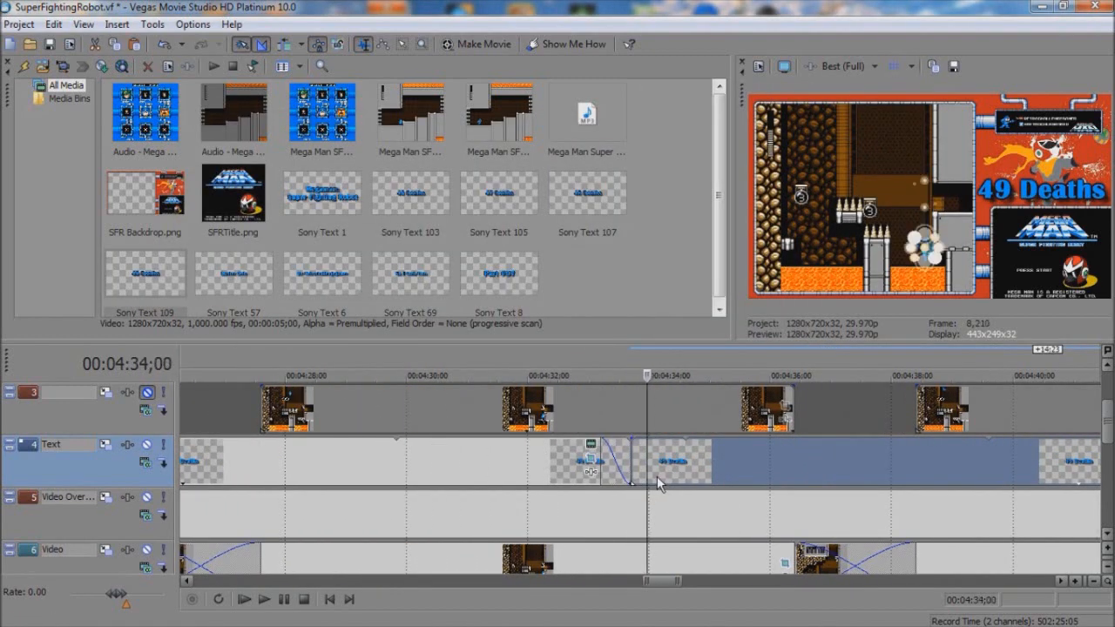
{"action": "key", "text": "Right"}
{"action": "left_click_drag", "start_coordinate": [627, 456], "coordinate": [686, 448]}
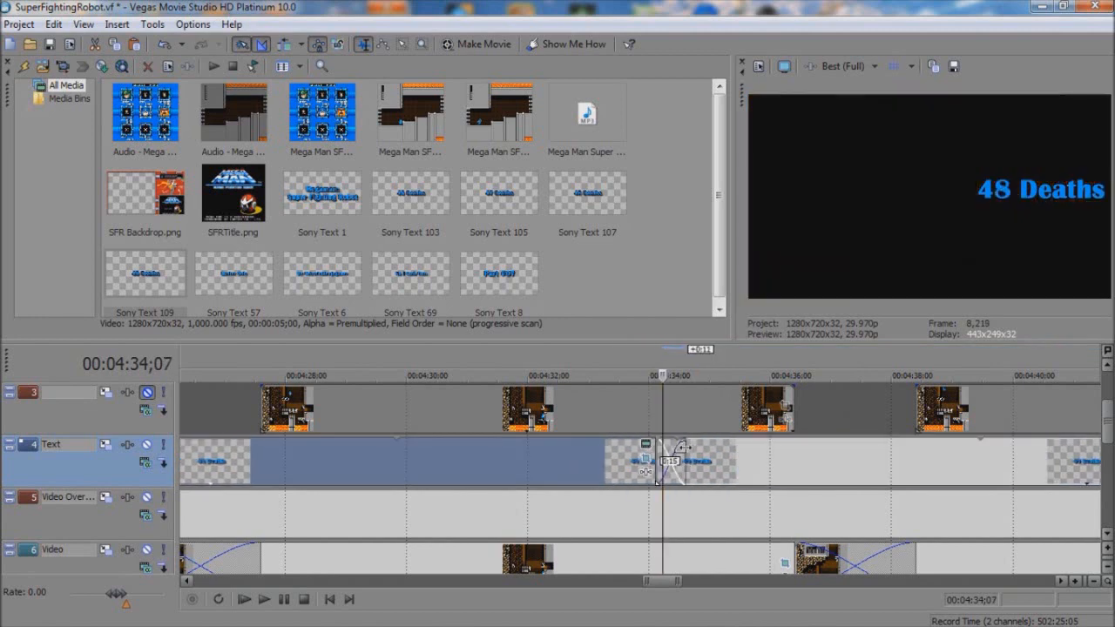
{"action": "left_click", "coordinate": [614, 462]}
{"action": "key", "text": "space"}
Step: Split the Music clip at 4:57;01 and trim the silence off the following part up to about 5:04;17
{"action": "key", "text": "space"}
{"action": "left_click", "coordinate": [1107, 490]}
{"action": "left_click", "coordinate": [1107, 490]}
{"action": "left_click", "coordinate": [885, 581]}
{"action": "left_click", "coordinate": [885, 581]}
{"action": "scroll", "coordinate": [678, 530], "scroll_direction": "up", "scroll_amount": 1}
{"action": "scroll", "coordinate": [697, 540], "scroll_direction": "down", "scroll_amount": 1}
{"action": "left_click", "coordinate": [762, 581]}
{"action": "left_click", "coordinate": [759, 581]}
{"action": "left_click", "coordinate": [546, 470]}
{"action": "key", "text": "space"}
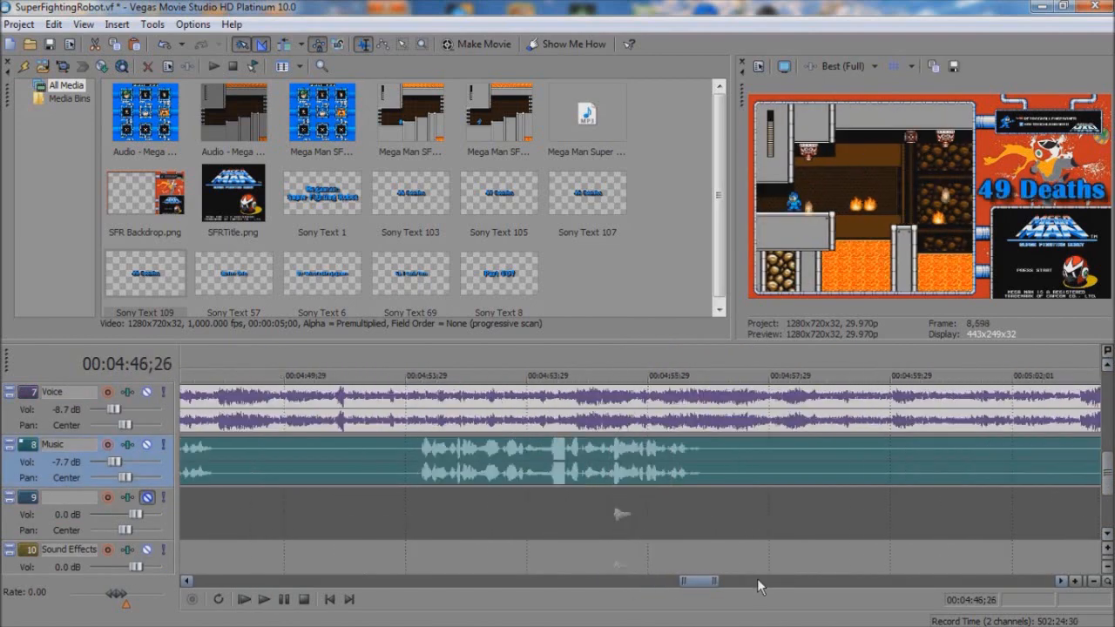
{"action": "scroll", "coordinate": [430, 530], "scroll_direction": "right", "scroll_amount": 5}
{"action": "left_click", "coordinate": [264, 470]}
{"action": "left_click_drag", "start_coordinate": [264, 455], "coordinate": [717, 464]}
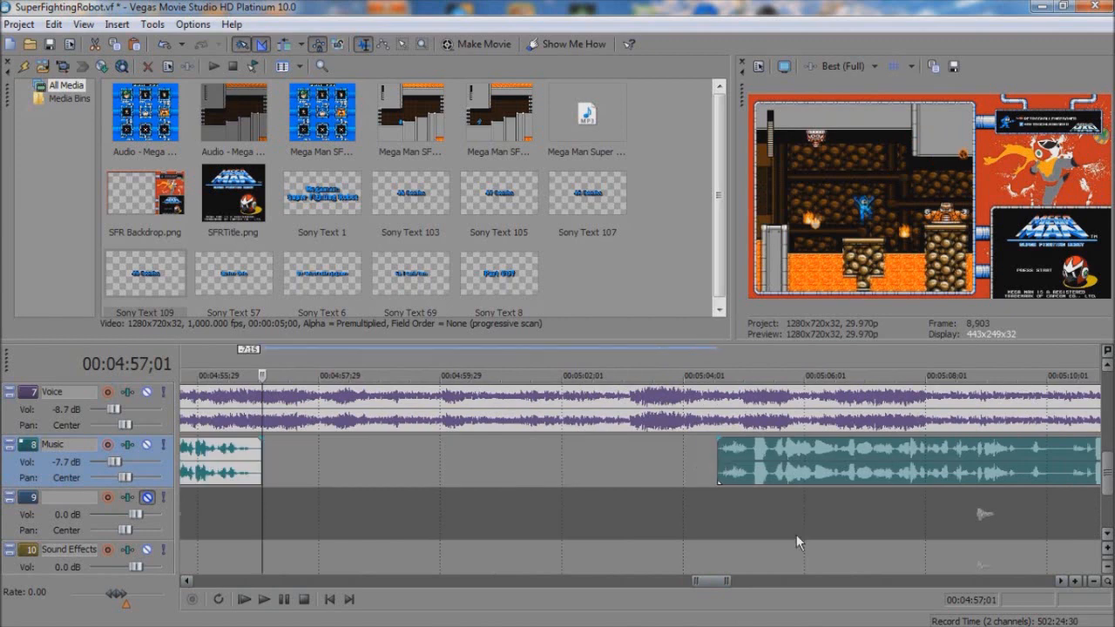
Step: Split the Music clip at about 5:14;18 and trim the silence off the start of the following part
{"action": "left_click", "coordinate": [871, 582]}
{"action": "left_click", "coordinate": [342, 509]}
{"action": "key", "text": "space"}
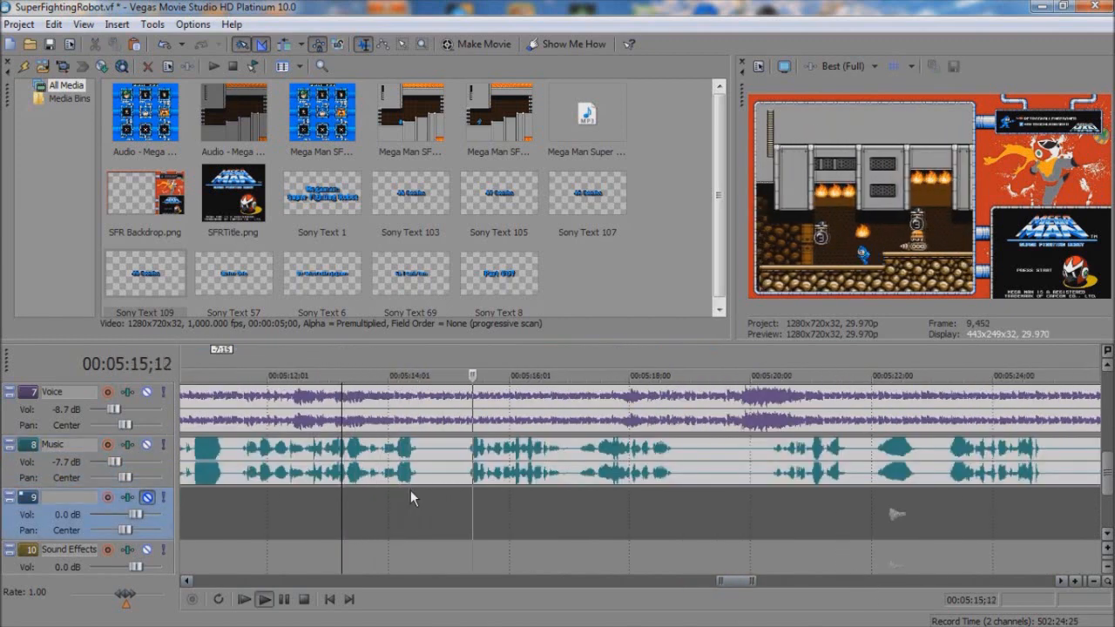
{"action": "left_click", "coordinate": [423, 465]}
{"action": "key", "text": "s"}
{"action": "left_click_drag", "start_coordinate": [424, 460], "coordinate": [457, 471]}
{"action": "key", "text": "space"}
Step: Split the Music clip at about 5:18;22, close the gap before the middle part, and play it back
{"action": "left_click", "coordinate": [675, 463]}
{"action": "key", "text": "s"}
{"action": "left_click", "coordinate": [383, 464]}
{"action": "key", "text": "space"}
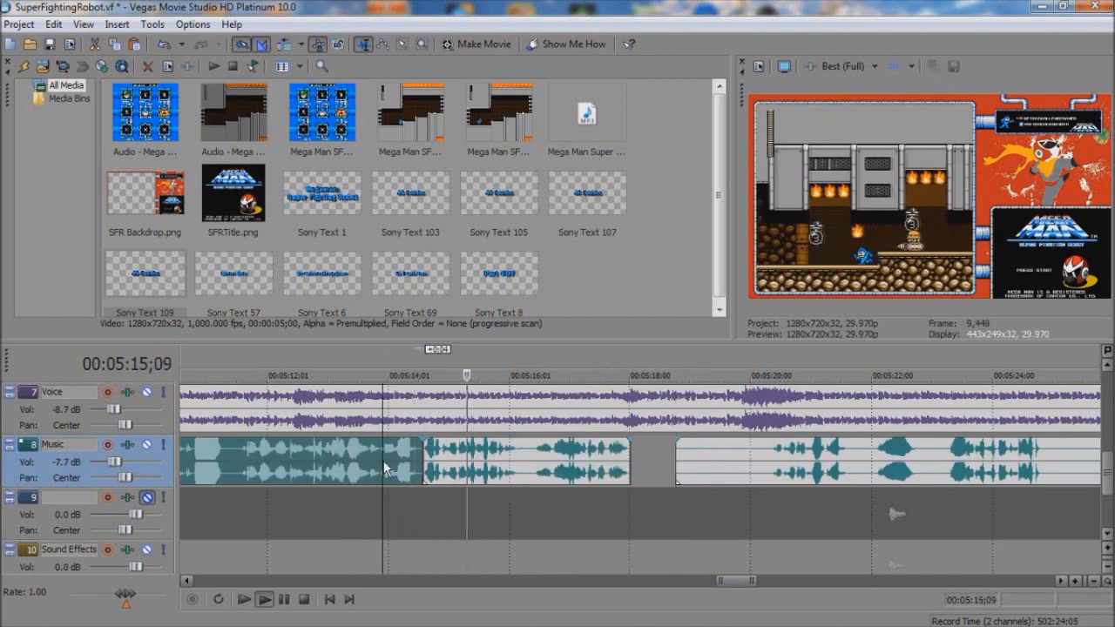
Step: Trim the start of the following Music part to about 5:20;06
{"action": "left_click_drag", "start_coordinate": [677, 463], "coordinate": [766, 466]}
{"action": "left_click", "coordinate": [816, 582]}
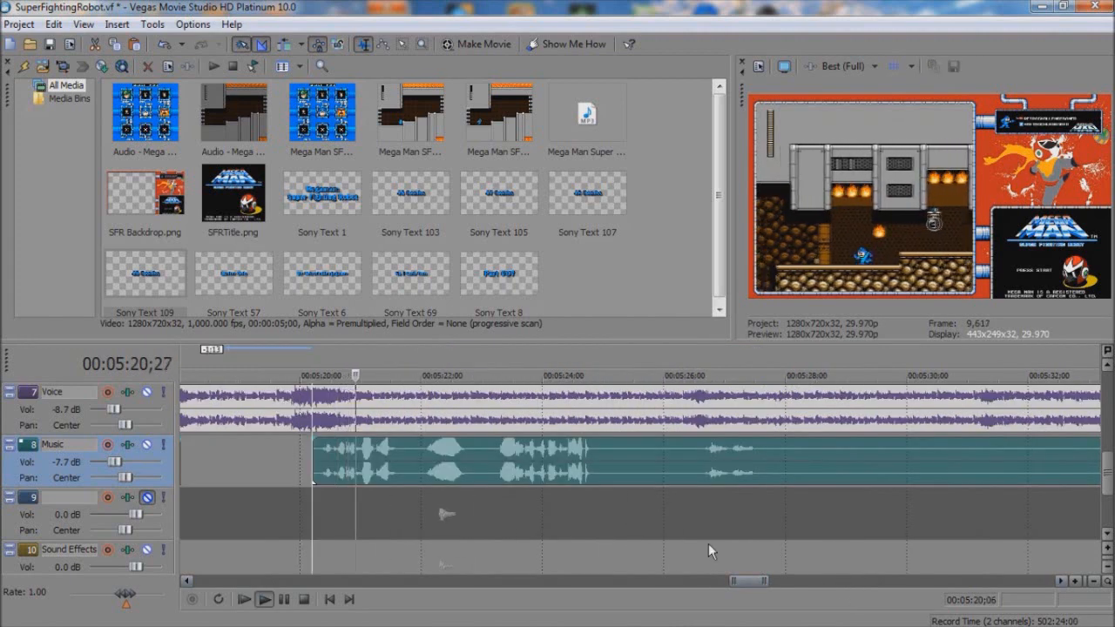
{"action": "key", "text": "space"}
Step: Cut out the silent section of the Music clip from about 5:28;00 to 5:33;29
{"action": "left_click", "coordinate": [785, 461]}
{"action": "key", "text": "s"}
{"action": "left_click", "coordinate": [822, 582]}
{"action": "left_click", "coordinate": [697, 465]}
{"action": "key", "text": "s"}
{"action": "left_click", "coordinate": [658, 468]}
{"action": "left_click", "coordinate": [658, 470]}
{"action": "key", "text": "Delete"}
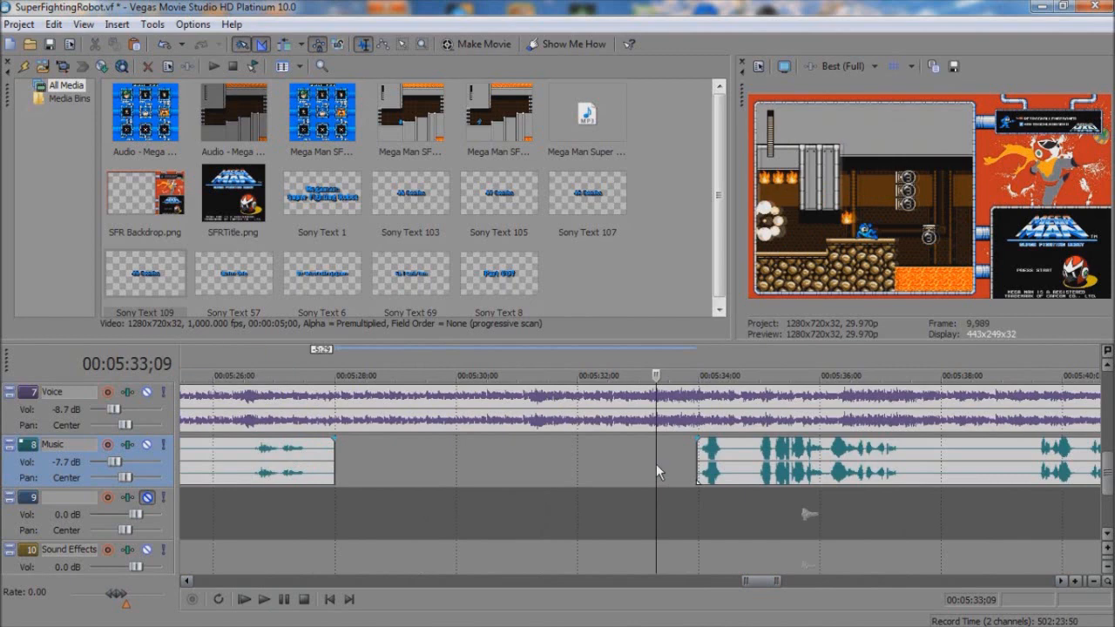
Step: Cut out the silent section of the Music clip from about 5:48;03 to 5:58;06
{"action": "left_click", "coordinate": [805, 583]}
{"action": "left_click", "coordinate": [807, 583]}
{"action": "left_click", "coordinate": [653, 457]}
{"action": "key", "text": "s"}
{"action": "left_click", "coordinate": [851, 571]}
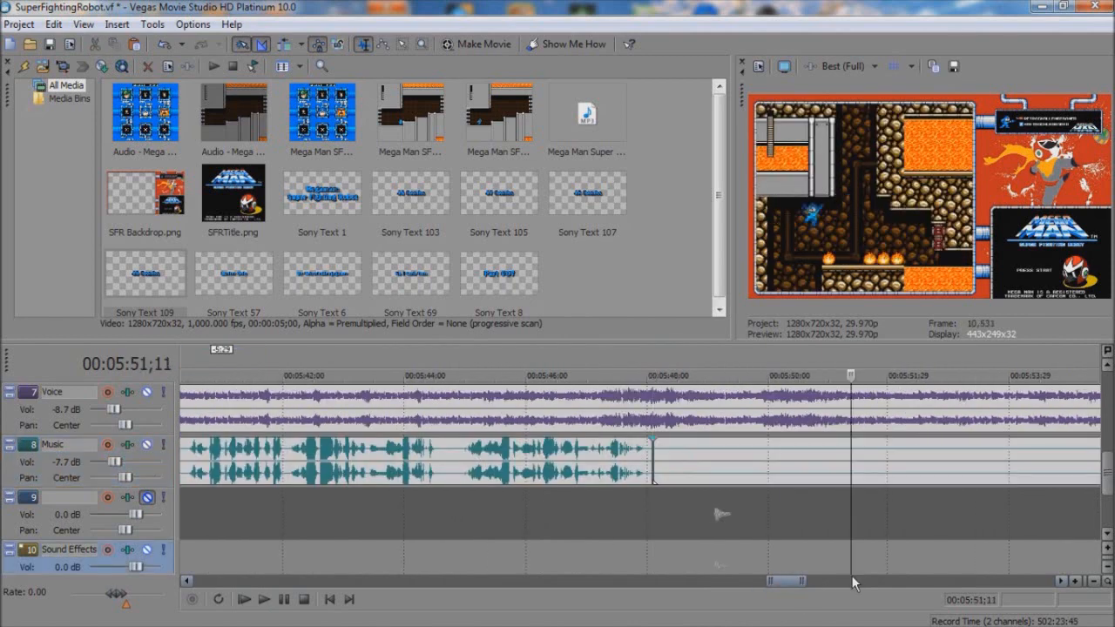
{"action": "left_click", "coordinate": [853, 582]}
{"action": "left_click", "coordinate": [815, 458]}
{"action": "key", "text": "s"}
{"action": "left_click", "coordinate": [781, 462]}
{"action": "key", "text": "Delete"}
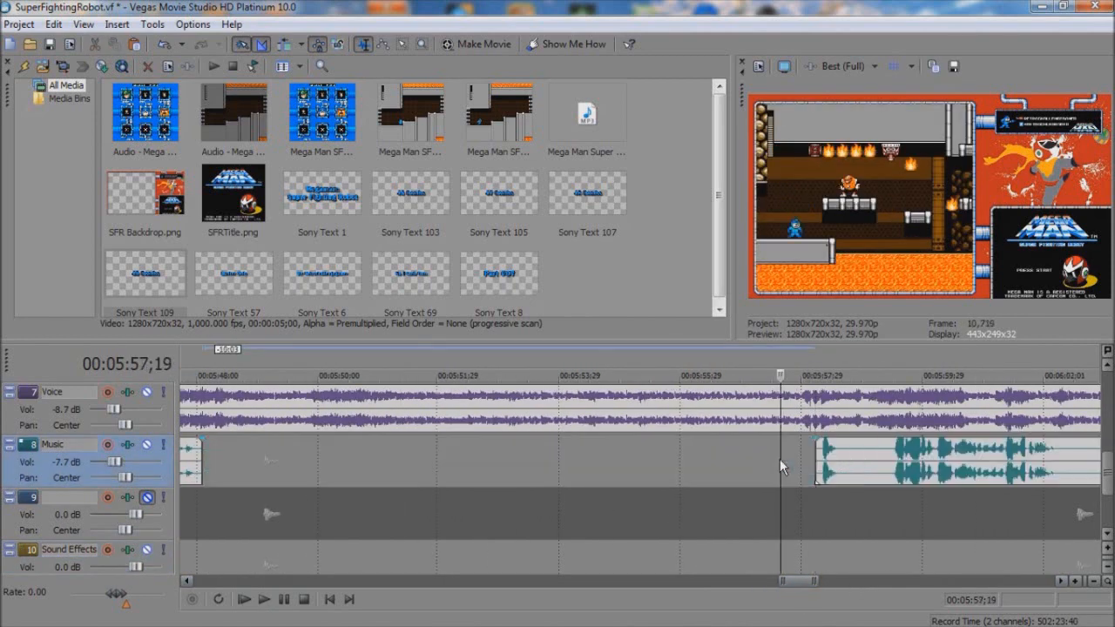
Step: Split the Music clip at 6:42;24 and trim the end of the part before it back by about 4:12
{"action": "left_click", "coordinate": [869, 580]}
{"action": "left_click", "coordinate": [880, 580]}
{"action": "left_click", "coordinate": [884, 581]}
{"action": "left_click", "coordinate": [870, 580]}
{"action": "left_click", "coordinate": [903, 585]}
{"action": "left_click", "coordinate": [815, 481]}
{"action": "key", "text": "s"}
{"action": "left_click_drag", "start_coordinate": [814, 462], "coordinate": [541, 462]}
{"action": "left_click", "coordinate": [957, 586]}
{"action": "left_click", "coordinate": [957, 586]}
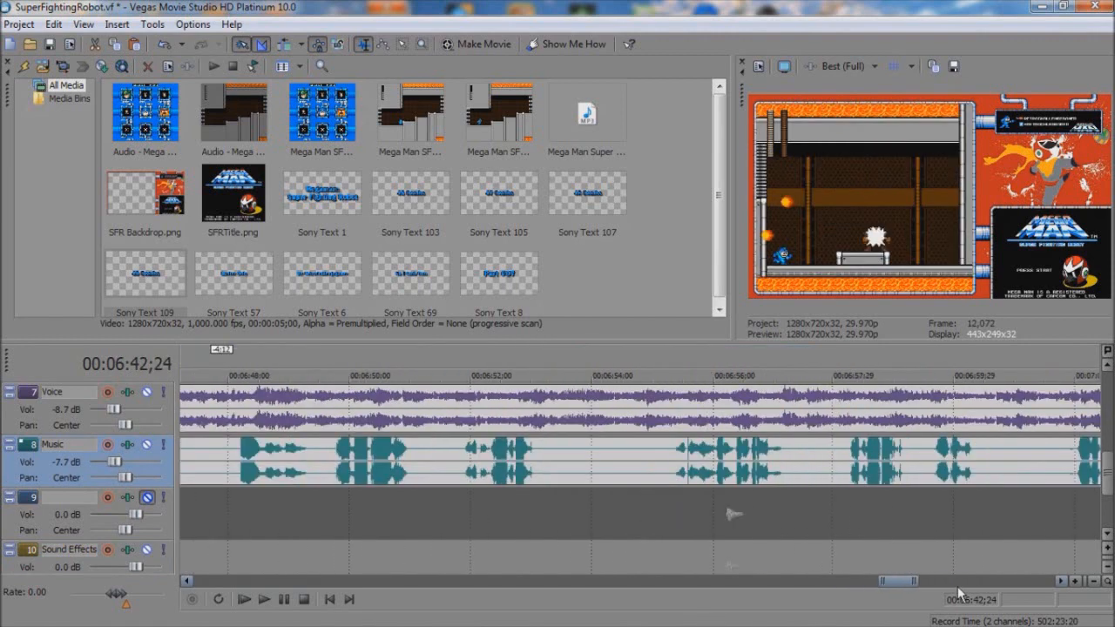
Step: Trim the end of the last Music part back by about 1:13
{"action": "left_click", "coordinate": [957, 586]}
{"action": "left_click", "coordinate": [958, 586]}
{"action": "left_click", "coordinate": [610, 478]}
{"action": "key", "text": "space"}
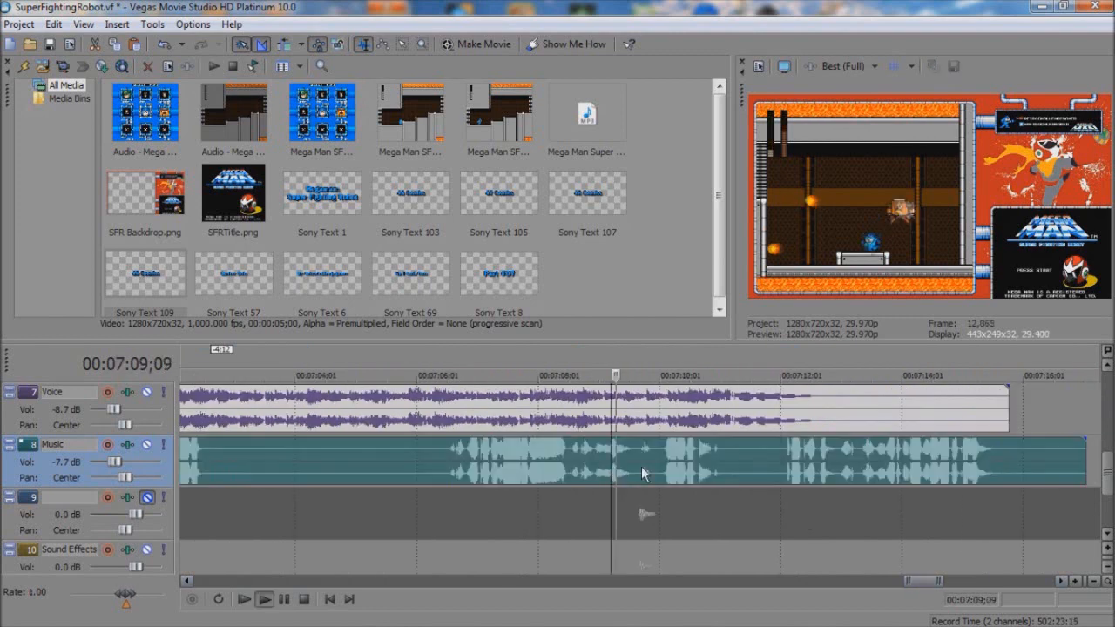
{"action": "left_click_drag", "start_coordinate": [1083, 462], "coordinate": [999, 462]}
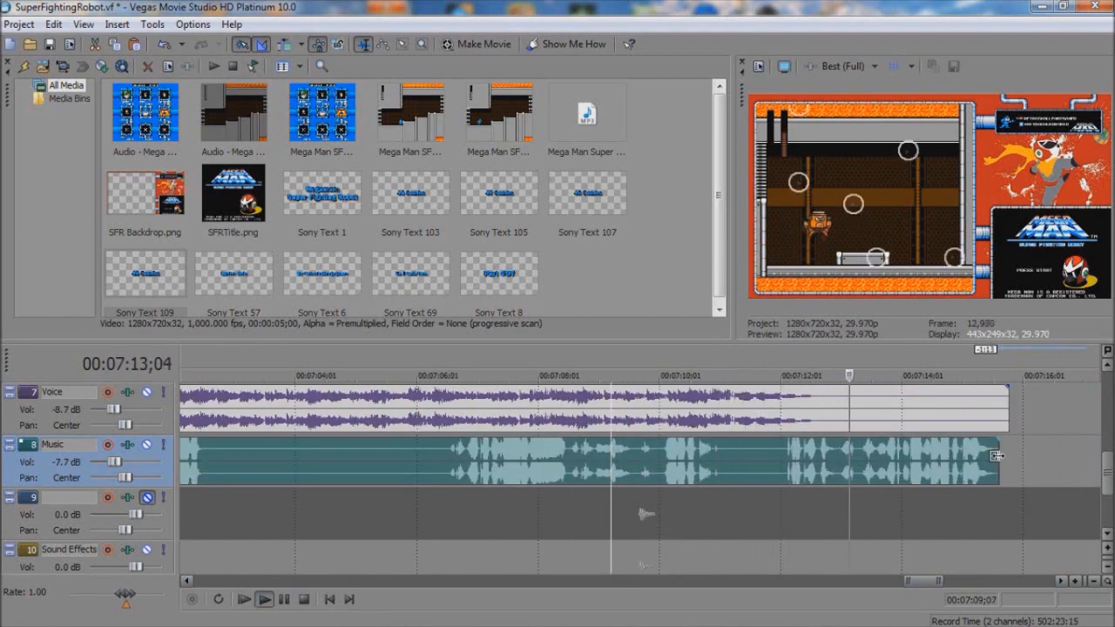
Step: Cut out the silent section of the Music clip at about 7:11, pulling the following part 0:28 earlier
{"action": "left_click", "coordinate": [446, 475]}
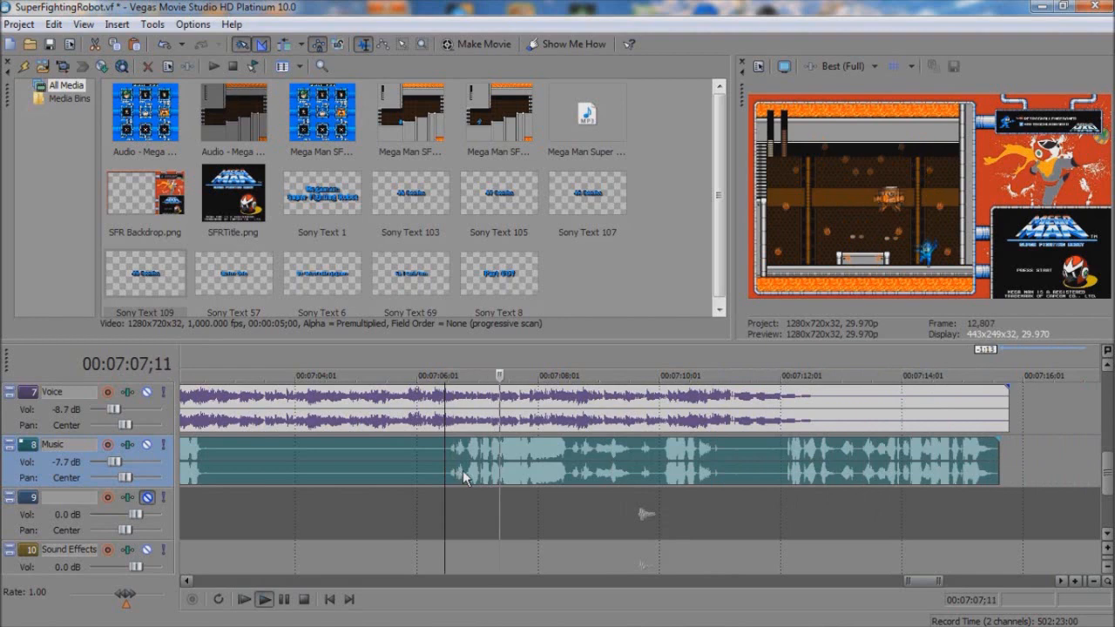
{"action": "key", "text": "s"}
{"action": "left_click_drag", "start_coordinate": [727, 463], "coordinate": [753, 468]}
{"action": "left_click", "coordinate": [721, 466]}
{"action": "key", "text": "space"}
{"action": "key", "text": "space"}
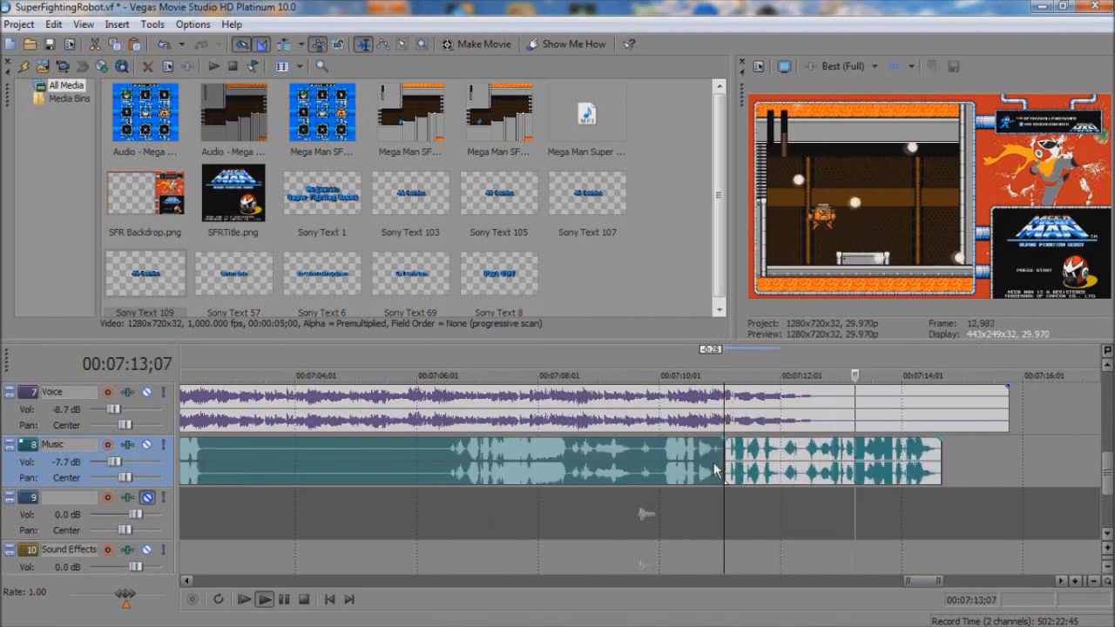
{"action": "key", "text": "space"}
Step: Trim the end of the Video and Voice clip back to 7:14;21 and save the project
{"action": "left_click", "coordinate": [944, 409]}
{"action": "key", "text": "s"}
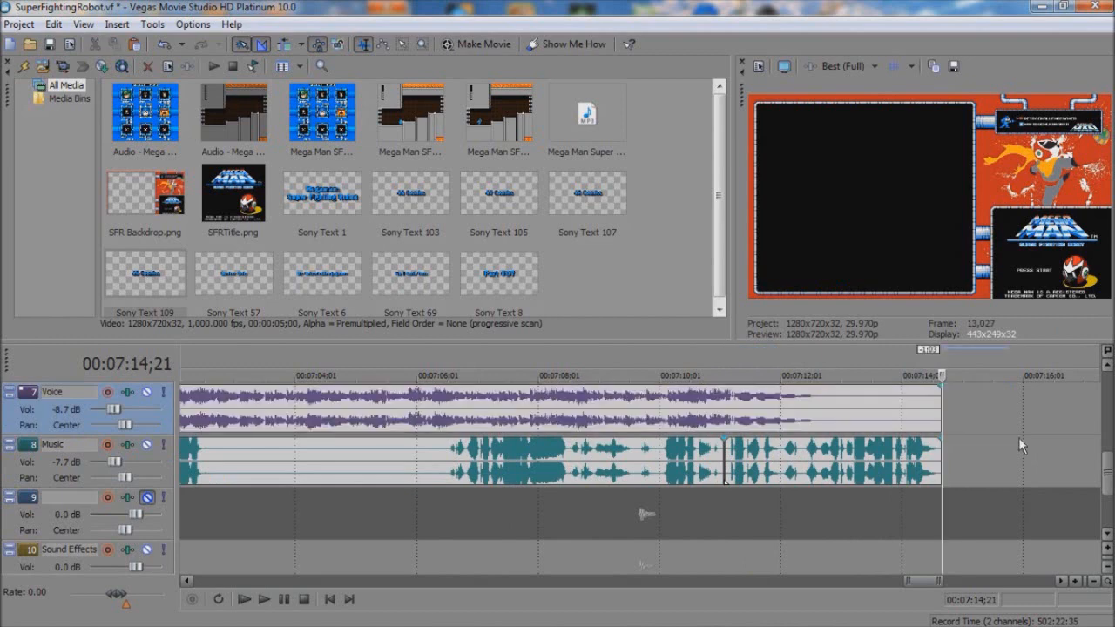
{"action": "left_click_drag", "start_coordinate": [1109, 475], "coordinate": [1108, 449]}
{"action": "left_click", "coordinate": [19, 24]}
{"action": "left_click", "coordinate": [52, 99]}
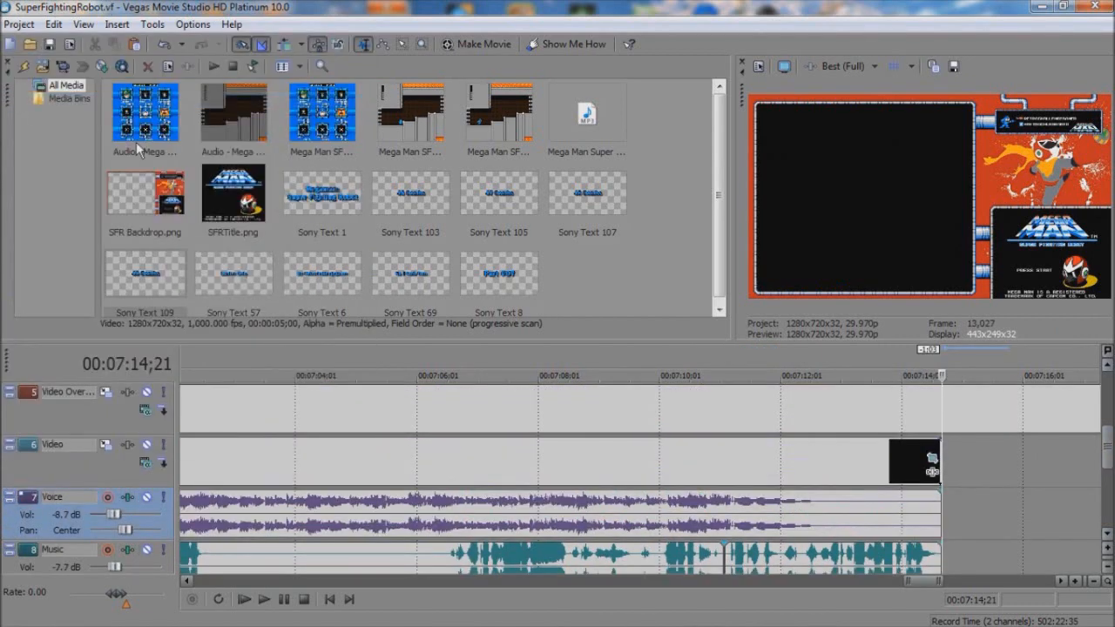
{"action": "left_click_drag", "start_coordinate": [1109, 445], "coordinate": [1108, 434]}
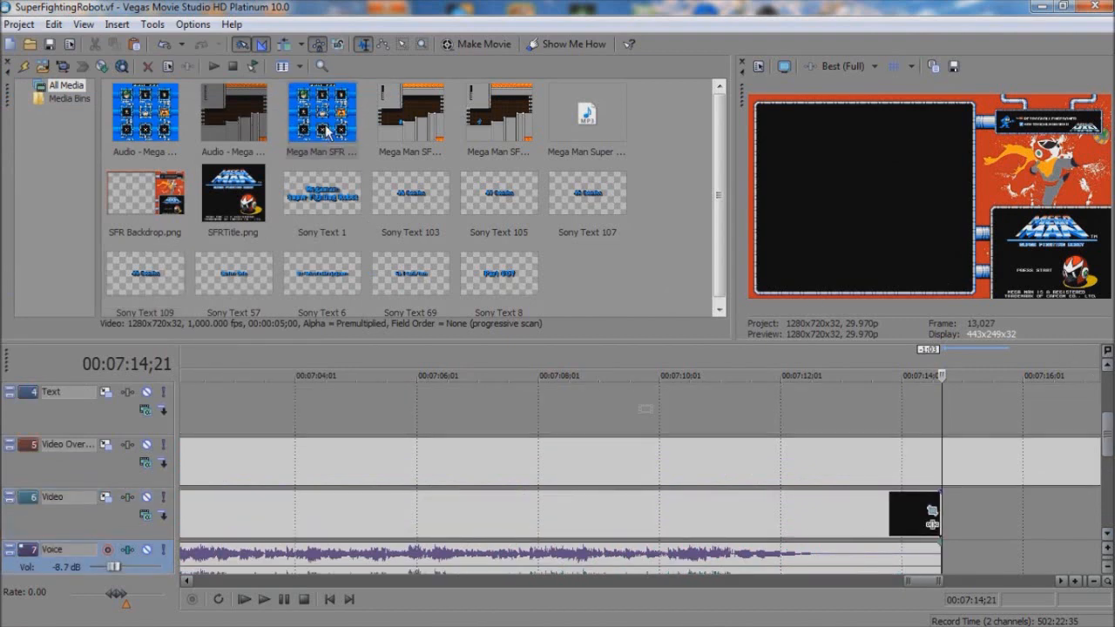
{"action": "left_click_drag", "start_coordinate": [961, 528], "coordinate": [952, 526]}
{"action": "left_click", "coordinate": [858, 426]}
{"action": "scroll", "coordinate": [858, 426], "scroll_direction": "down", "scroll_amount": 11}
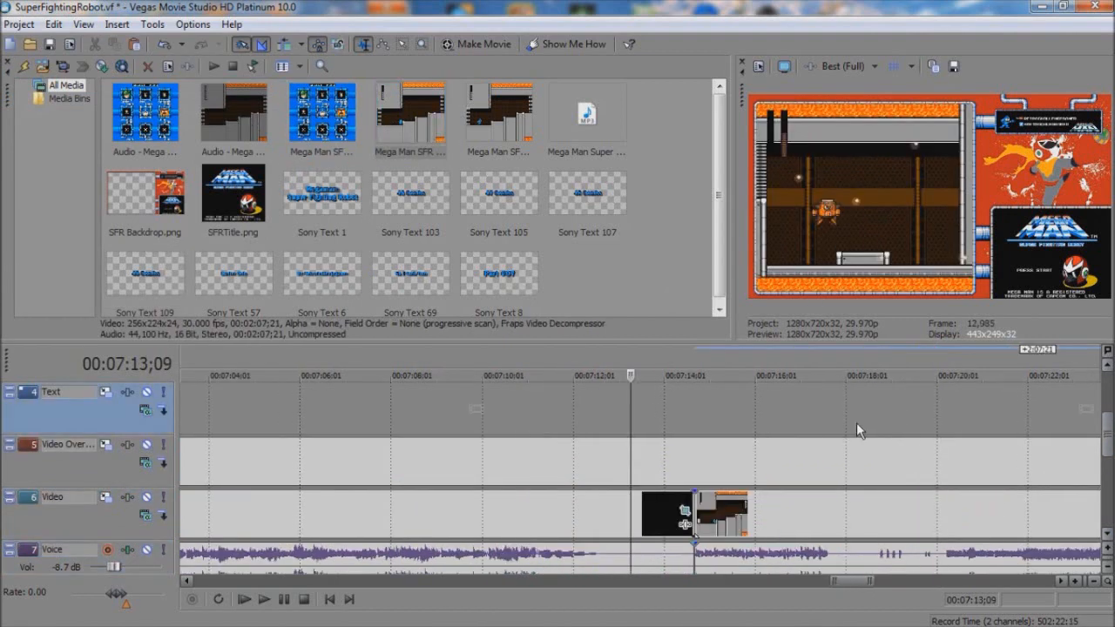
Step: Extend the 49 Deaths counter to about 7:11 and edit a new copy after it to read 50 Deaths
{"action": "left_click", "coordinate": [544, 418]}
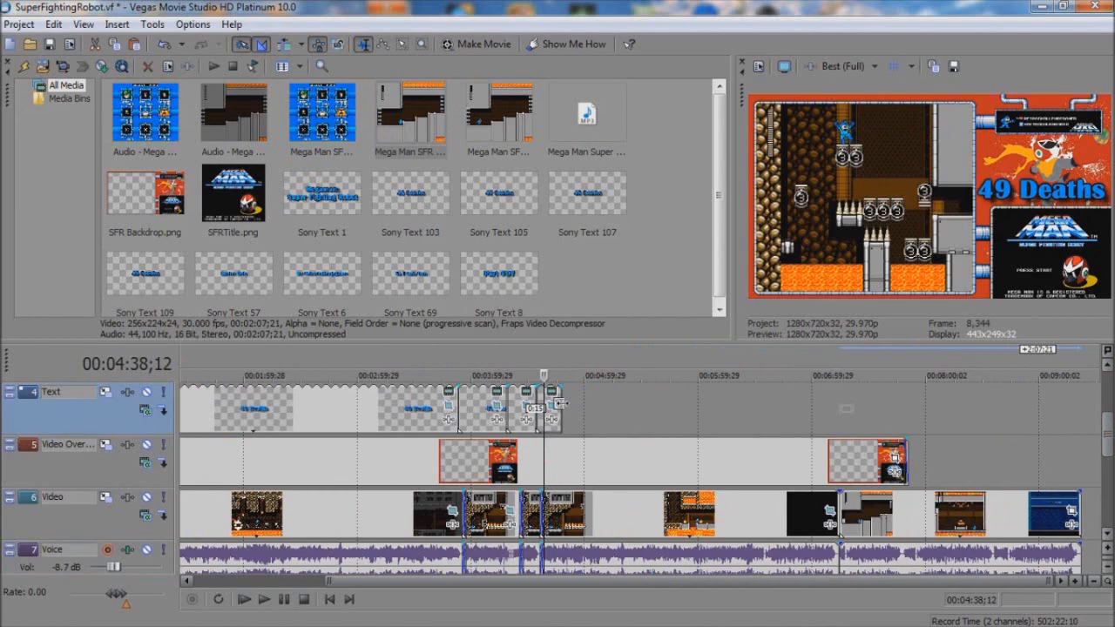
{"action": "left_click_drag", "start_coordinate": [559, 403], "coordinate": [847, 415]}
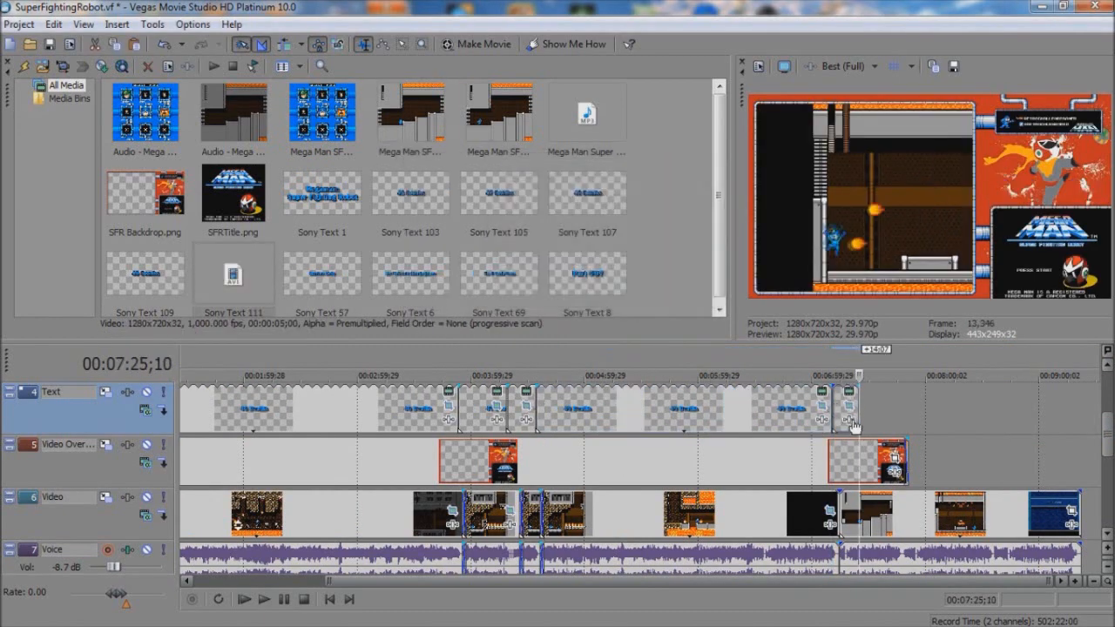
{"action": "right_click", "coordinate": [623, 409]}
{"action": "left_click", "coordinate": [692, 79]}
{"action": "left_click", "coordinate": [266, 305]}
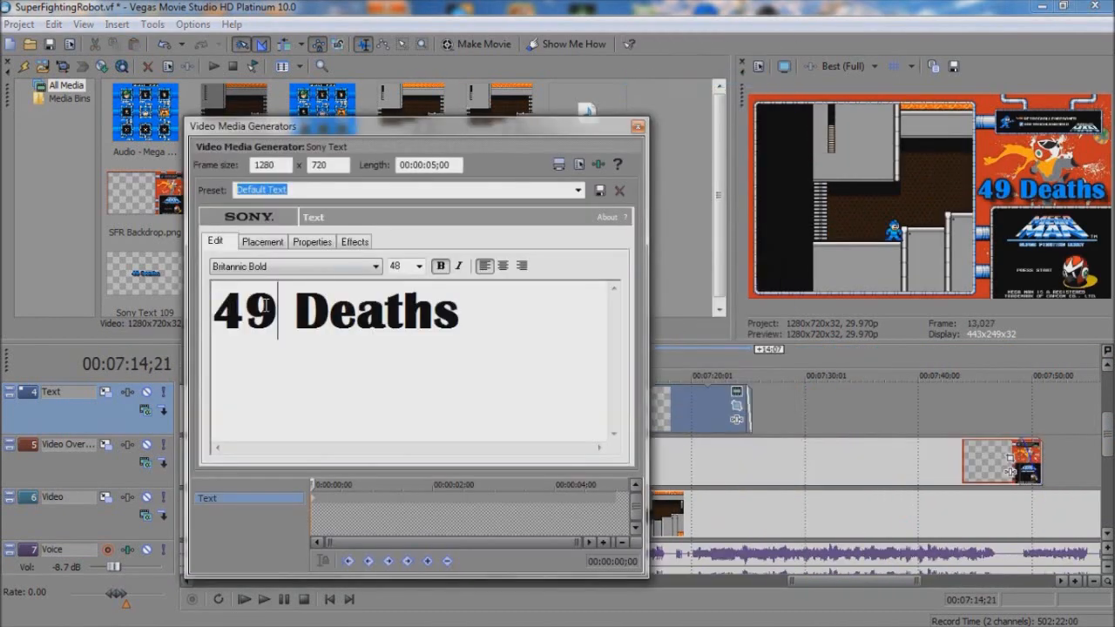
{"action": "left_click", "coordinate": [637, 128]}
Step: Crossfade the 49 Deaths text into the 50 Deaths text over 0:15 at the death around 7:11;13
{"action": "left_click", "coordinate": [559, 426]}
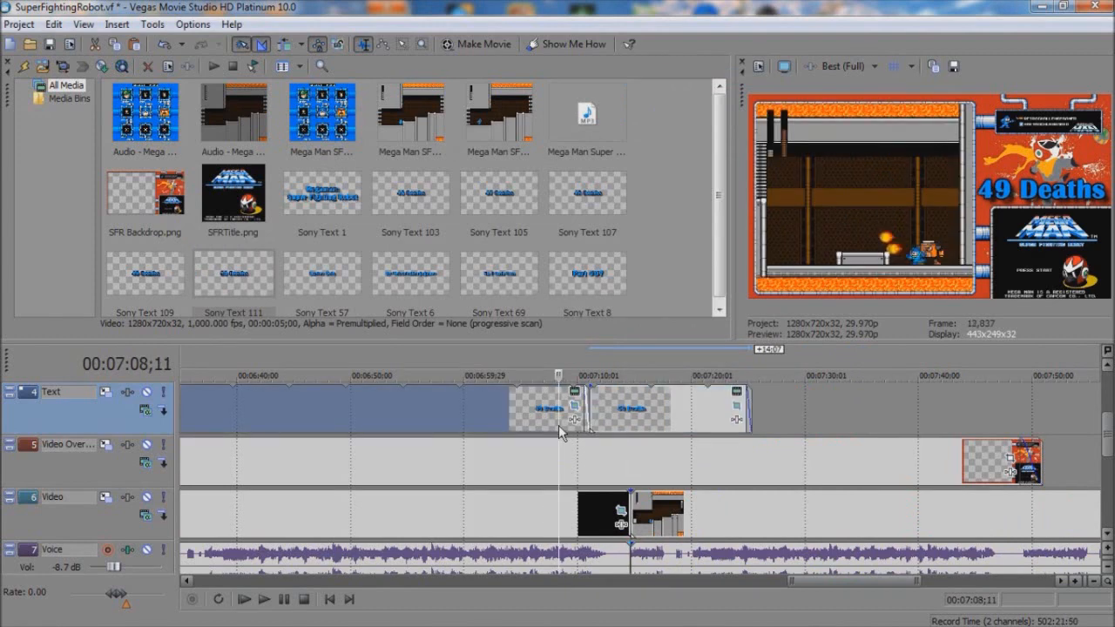
{"action": "scroll", "coordinate": [559, 425], "scroll_direction": "up", "scroll_amount": 2}
{"action": "key", "text": "Right"}
{"action": "key", "text": "Right"}
{"action": "key", "text": "Right"}
{"action": "key", "text": "Right"}
{"action": "key", "text": "Right"}
{"action": "key", "text": "Right"}
{"action": "key", "text": "Right"}
{"action": "key", "text": "Right"}
{"action": "key", "text": "Right"}
{"action": "key", "text": "Right"}
{"action": "key", "text": "Right"}
{"action": "key", "text": "Right"}
{"action": "key", "text": "Right"}
{"action": "key", "text": "Right"}
{"action": "key", "text": "Right"}
{"action": "key", "text": "Right"}
{"action": "key", "text": "Right"}
{"action": "key", "text": "Right"}
{"action": "key", "text": "Right"}
{"action": "key", "text": "Right"}
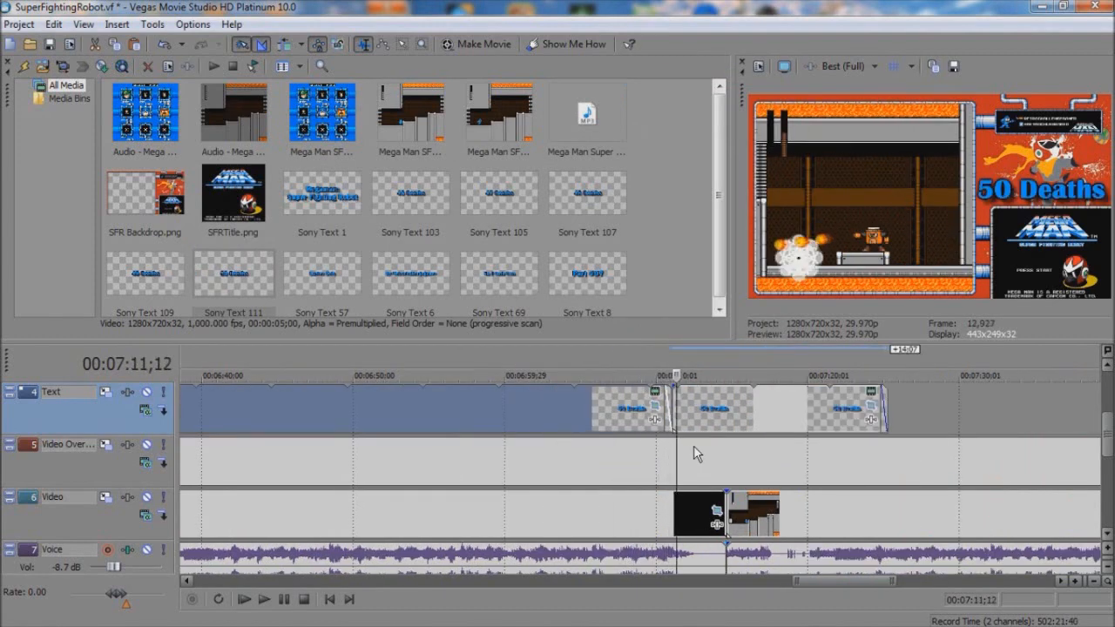
{"action": "left_click_drag", "start_coordinate": [666, 401], "coordinate": [696, 396]}
{"action": "left_click", "coordinate": [679, 400]}
{"action": "scroll", "coordinate": [678, 400], "scroll_direction": "up", "scroll_amount": 2}
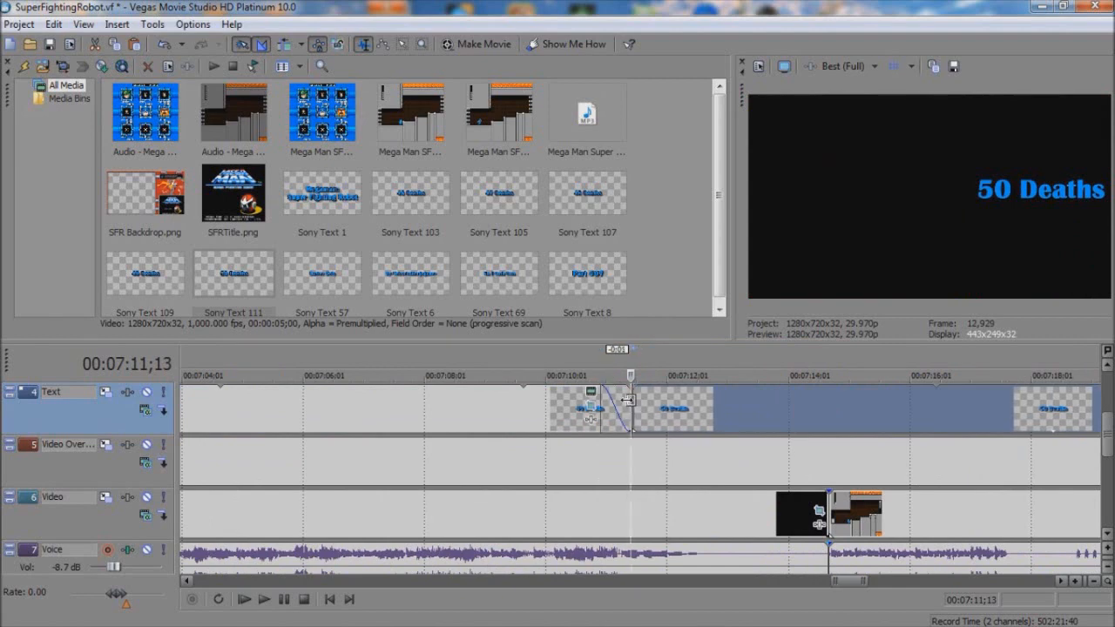
{"action": "left_click", "coordinate": [629, 400]}
{"action": "scroll", "coordinate": [629, 400], "scroll_direction": "up", "scroll_amount": 2}
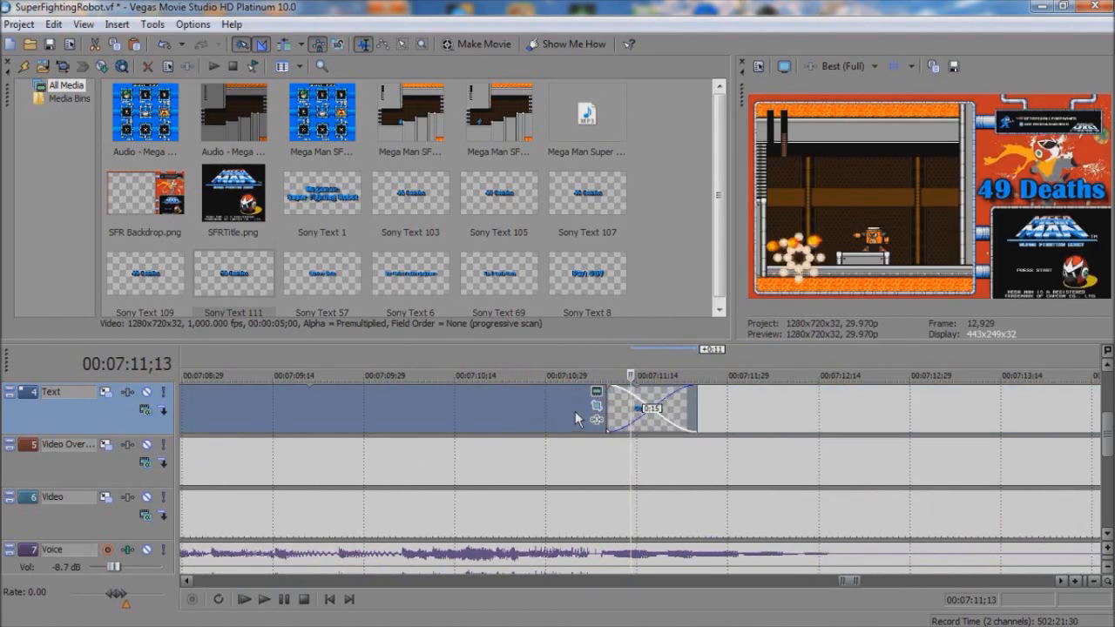
Step: Trim the end of the 50 Deaths text back by 10:19, to the clip boundary at 7:14;21
{"action": "left_click", "coordinate": [952, 430]}
{"action": "key", "text": "space"}
{"action": "scroll", "coordinate": [983, 432], "scroll_direction": "down", "scroll_amount": 5}
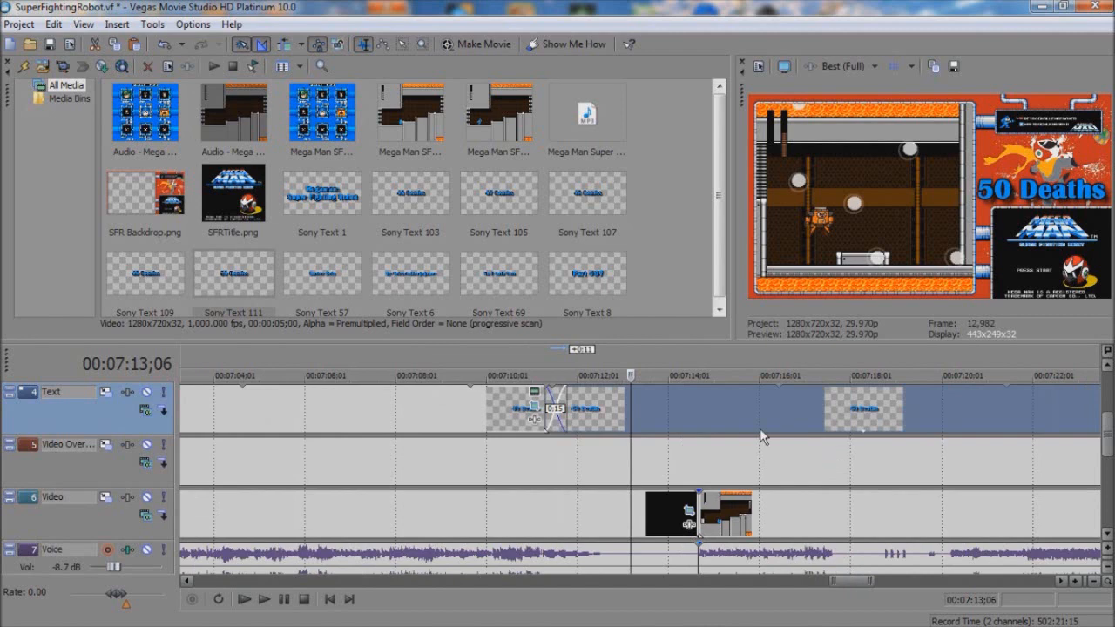
{"action": "key", "text": "Delete"}
{"action": "left_click", "coordinate": [716, 406]}
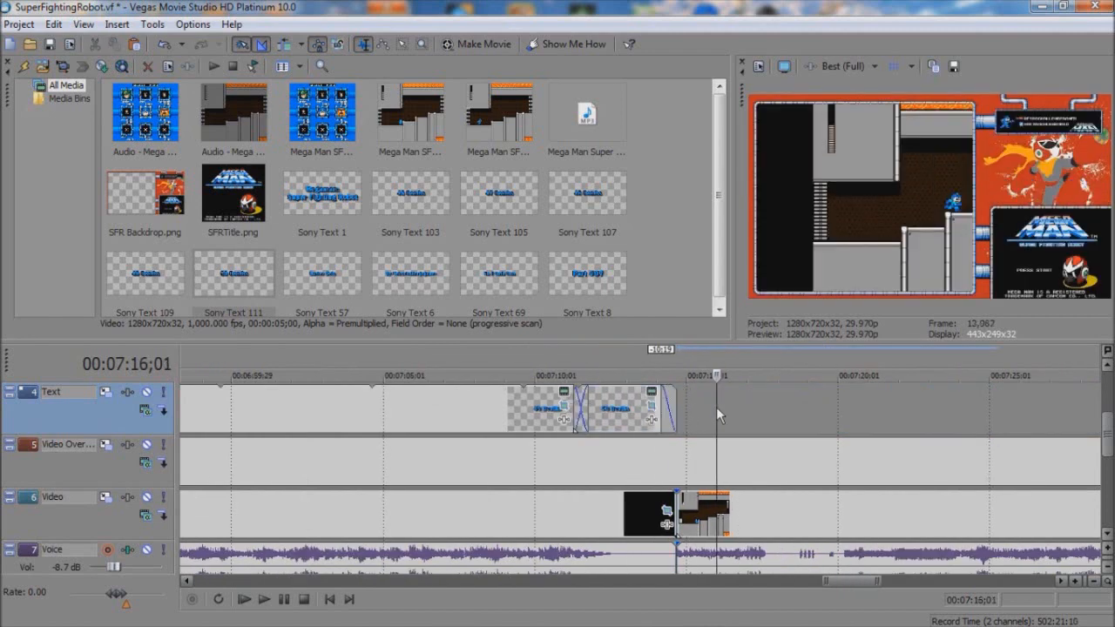
Step: Crop the new gameplay clip with Maintain aspect ratio set to No, width 423.0, height 242.6, centred at X 205.9, Y 111.4
{"action": "left_click", "coordinate": [693, 521]}
{"action": "right_click", "coordinate": [688, 516]}
{"action": "left_click", "coordinate": [747, 236]}
{"action": "left_click", "coordinate": [152, 350]}
{"action": "left_click", "coordinate": [135, 372]}
{"action": "left_click_drag", "start_coordinate": [288, 327], "coordinate": [278, 329]}
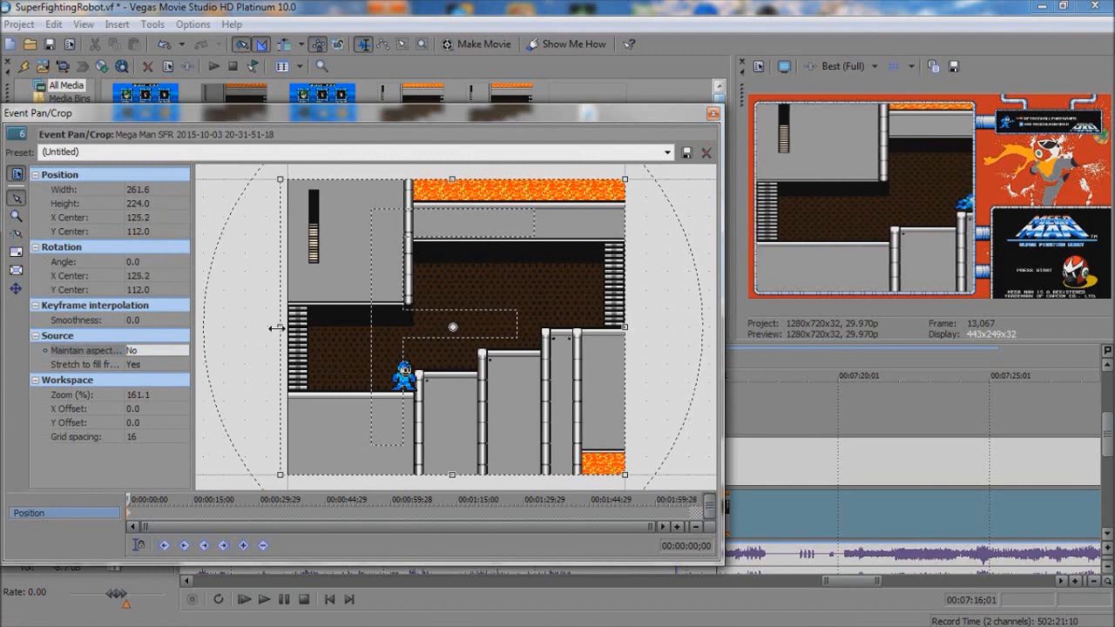
{"action": "left_click_drag", "start_coordinate": [452, 179], "coordinate": [447, 171]}
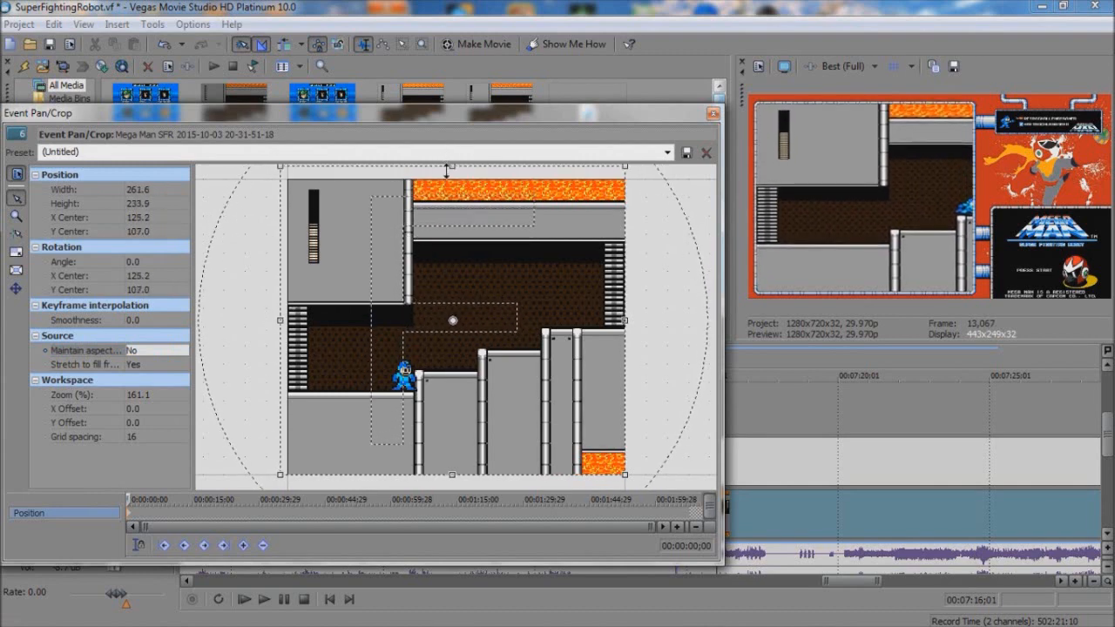
{"action": "left_click_drag", "start_coordinate": [454, 472], "coordinate": [453, 482]}
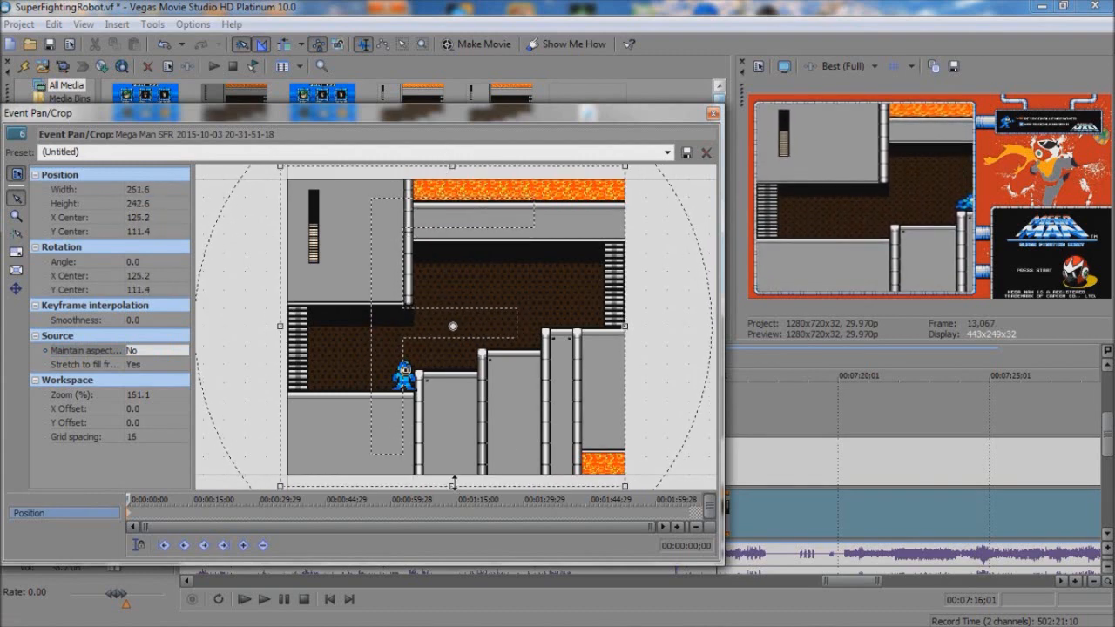
{"action": "left_click_drag", "start_coordinate": [620, 326], "coordinate": [834, 323]}
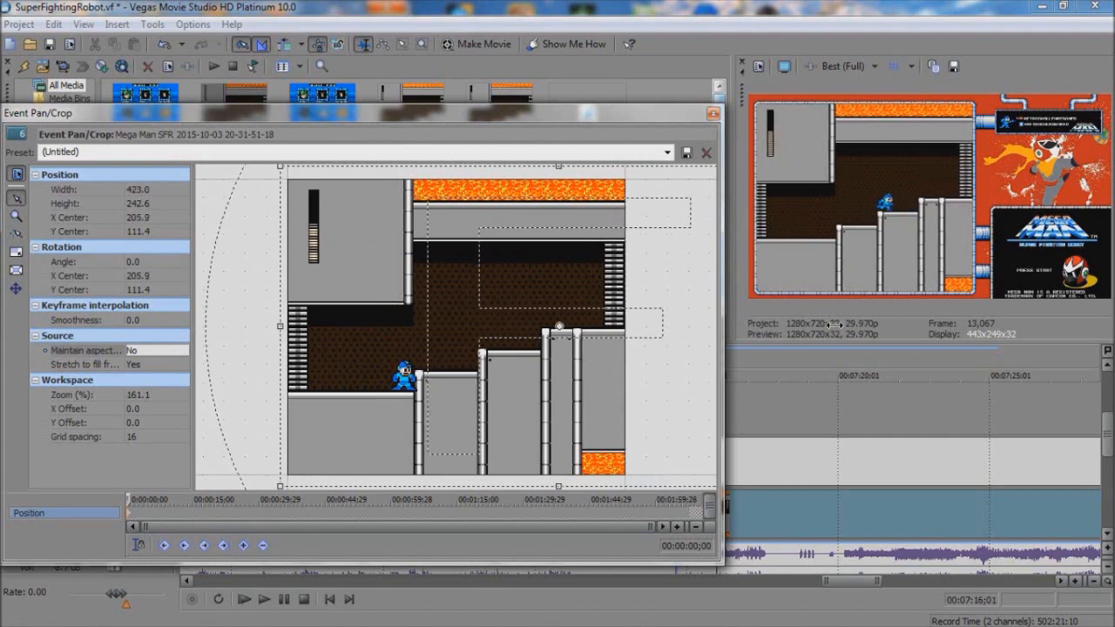
{"action": "left_click", "coordinate": [712, 114]}
Step: Cut off the opening of the new gameplay clip and move the remaining part to start at 7:14;21
{"action": "scroll", "coordinate": [1102, 440], "scroll_direction": "down", "scroll_amount": 1}
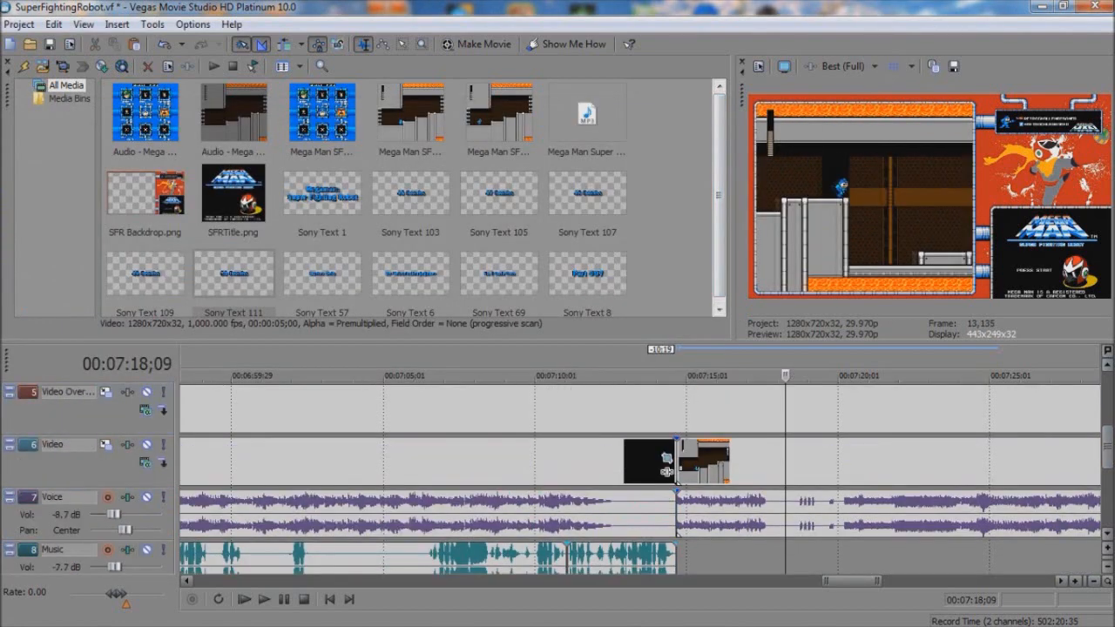
{"action": "scroll", "coordinate": [907, 475], "scroll_direction": "down", "scroll_amount": 3}
{"action": "left_click", "coordinate": [936, 475]}
{"action": "left_click", "coordinate": [834, 476]}
{"action": "key", "text": "Delete"}
{"action": "left_click_drag", "start_coordinate": [955, 470], "coordinate": [615, 463]}
{"action": "left_click", "coordinate": [587, 455]}
{"action": "left_click", "coordinate": [595, 454]}
Step: Play the relocated gameplay and split it just after the death at about 7:16;14
{"action": "scroll", "coordinate": [595, 454], "scroll_direction": "up", "scroll_amount": 3}
{"action": "mouse_move", "coordinate": [1108, 446]}
{"action": "left_mouse_down"}
{"action": "mouse_move", "coordinate": [1107, 475]}
{"action": "mouse_move", "coordinate": [1108, 447]}
{"action": "left_mouse_up"}
{"action": "scroll", "coordinate": [831, 446], "scroll_direction": "up", "scroll_amount": 2}
{"action": "left_click_drag", "start_coordinate": [699, 474], "coordinate": [707, 474]}
{"action": "left_click_drag", "start_coordinate": [640, 464], "coordinate": [632, 463]}
{"action": "key", "text": "space"}
{"action": "key", "text": "space"}
{"action": "key", "text": "space"}
{"action": "key", "text": "s"}
Step: Paste a new copy of the 50 Deaths text at 7:14;21 and change it to 51 Deaths
{"action": "left_click_drag", "start_coordinate": [1107, 453], "coordinate": [1108, 430]}
{"action": "left_click", "coordinate": [540, 462]}
{"action": "left_click", "coordinate": [631, 457]}
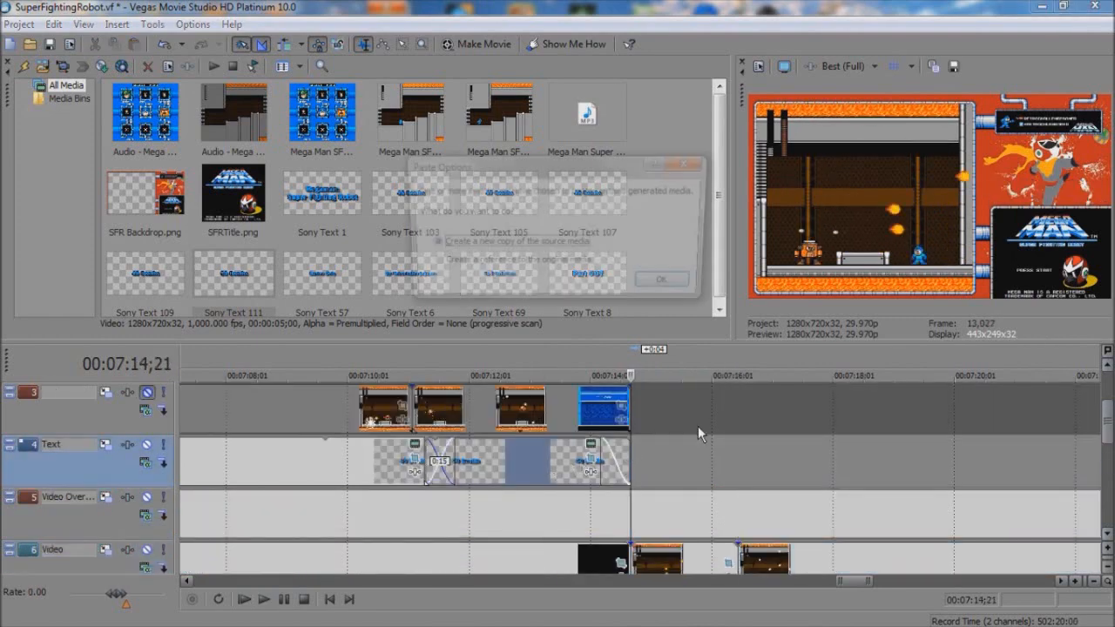
{"action": "key", "text": "ctrl+v"}
{"action": "key", "text": "Return"}
{"action": "right_click", "coordinate": [681, 454]}
{"action": "left_click", "coordinate": [751, 129]}
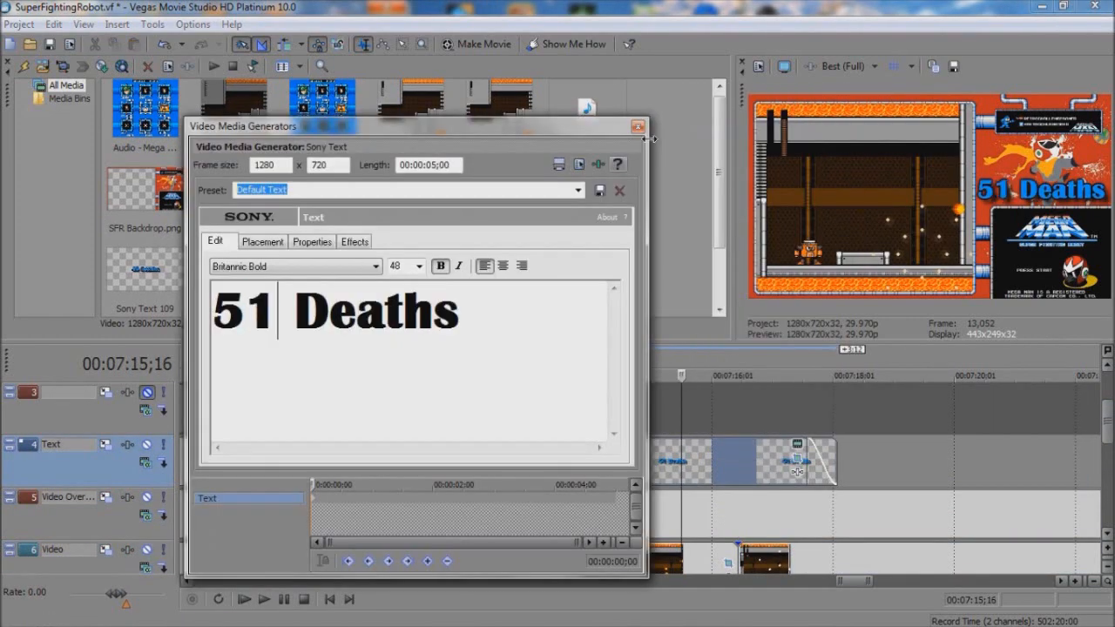
{"action": "left_click", "coordinate": [638, 127]}
Step: Extend the 50 Deaths text by 0:11 and crossfade it into 51 Deaths over 0:15 at about 7:15
{"action": "left_click", "coordinate": [657, 469]}
{"action": "left_click_drag", "start_coordinate": [627, 455], "coordinate": [677, 452]}
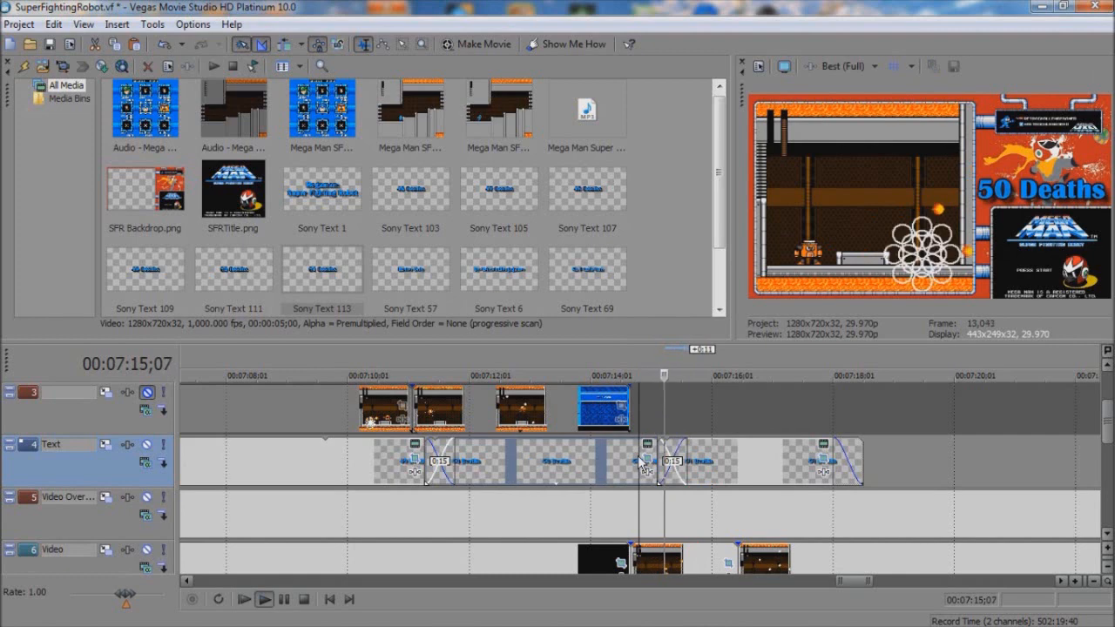
{"action": "key", "text": "space"}
Step: Delete the gameplay section after 7:16;14 and move the remaining clip 46:23 earlier to close the gap
{"action": "left_click_drag", "start_coordinate": [1107, 422], "coordinate": [1107, 447]}
{"action": "scroll", "coordinate": [913, 486], "scroll_direction": "down", "scroll_amount": 5}
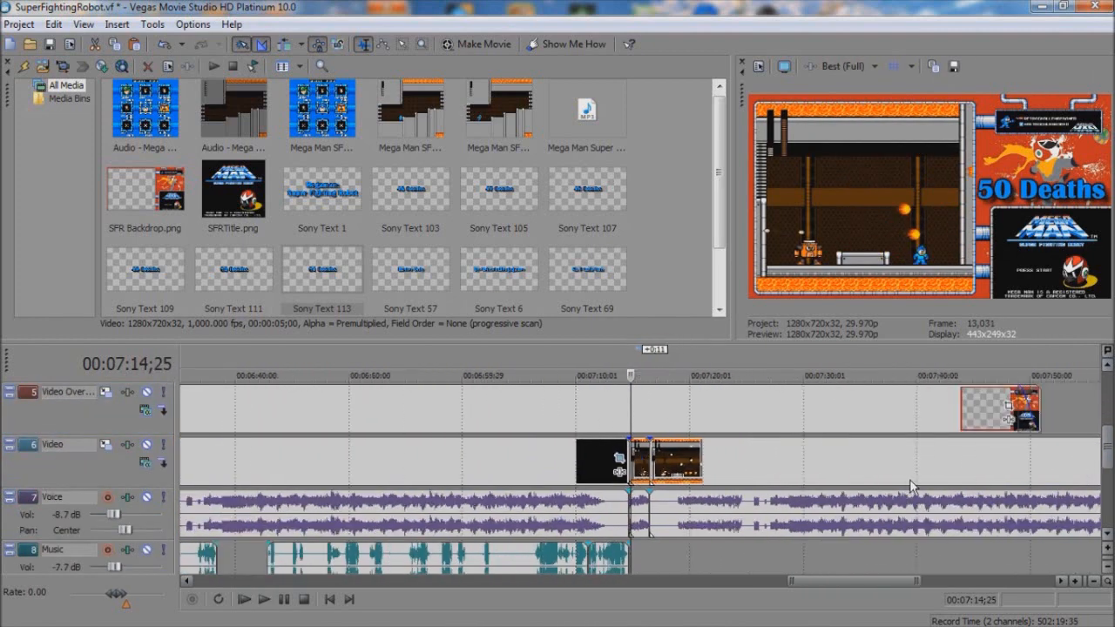
{"action": "scroll", "coordinate": [910, 482], "scroll_direction": "down", "scroll_amount": 2}
{"action": "left_click", "coordinate": [906, 472]}
{"action": "key", "text": "s"}
{"action": "left_click", "coordinate": [812, 474]}
{"action": "key", "text": "Delete"}
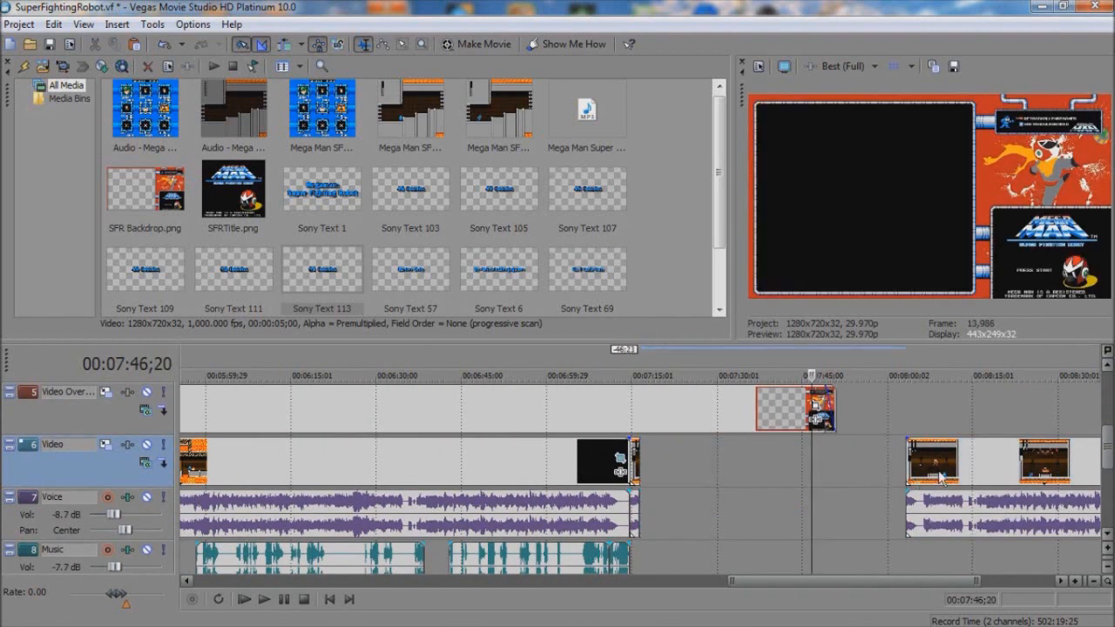
{"action": "left_click_drag", "start_coordinate": [939, 475], "coordinate": [681, 470]}
{"action": "left_click", "coordinate": [645, 465]}
Step: Play the next attempt and split the gameplay clip after the death at 7:18;04
{"action": "scroll", "coordinate": [645, 464], "scroll_direction": "up", "scroll_amount": 8}
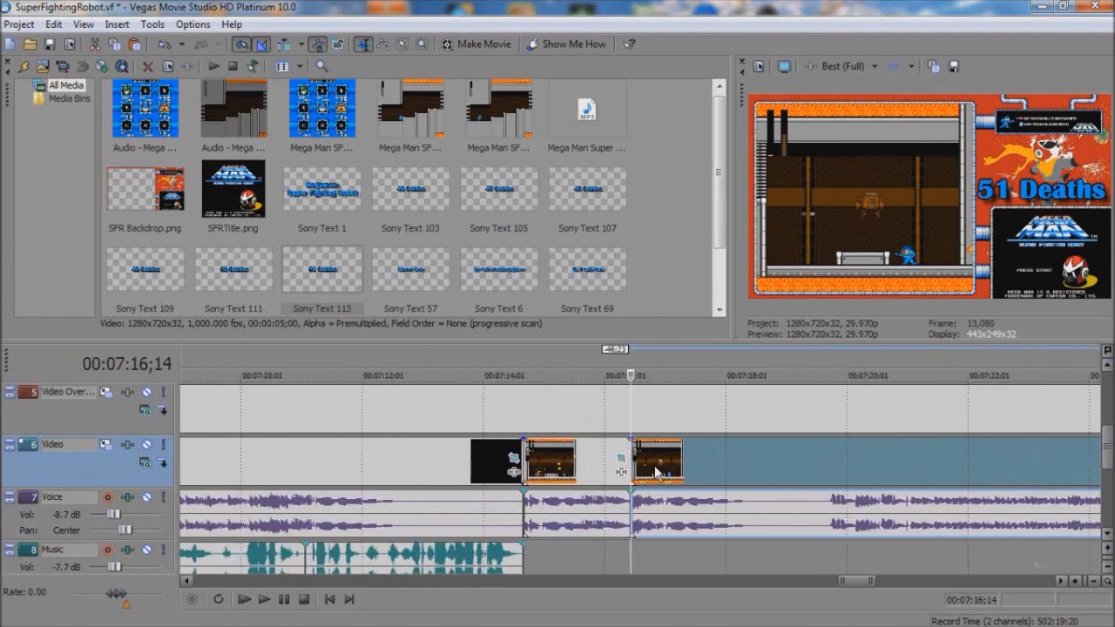
{"action": "key", "text": "space"}
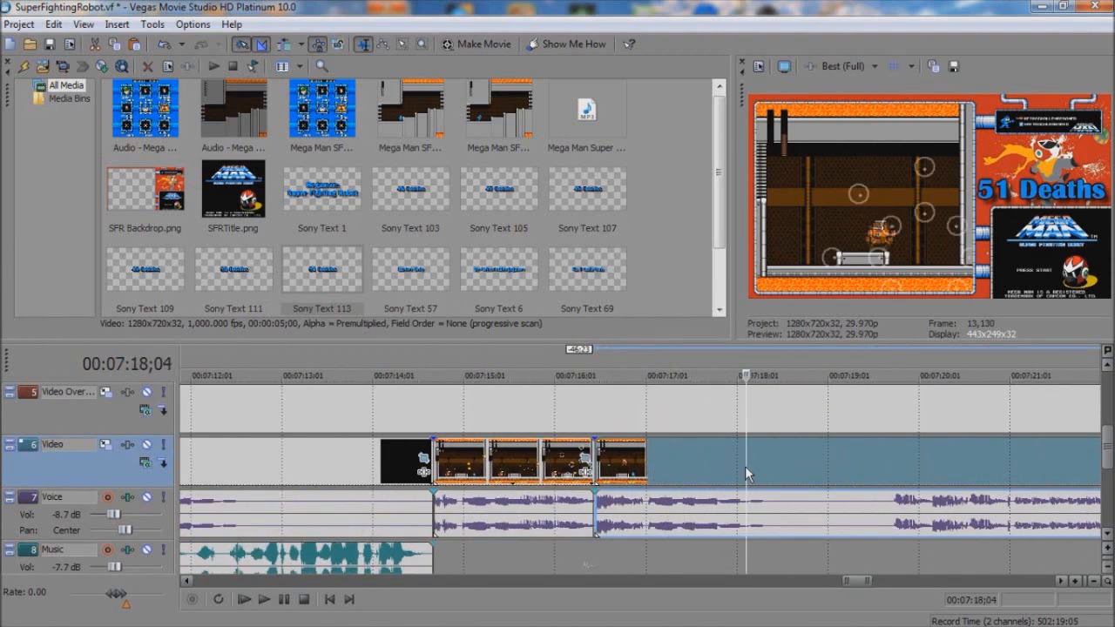
{"action": "key", "text": "s"}
Step: Trim the end of the 51 Deaths text back by 1:02 and remove its fade-out
{"action": "scroll", "coordinate": [747, 461], "scroll_direction": "up", "scroll_amount": 1}
{"action": "left_click_drag", "start_coordinate": [782, 406], "coordinate": [686, 411]}
{"action": "left_click", "coordinate": [592, 413]}
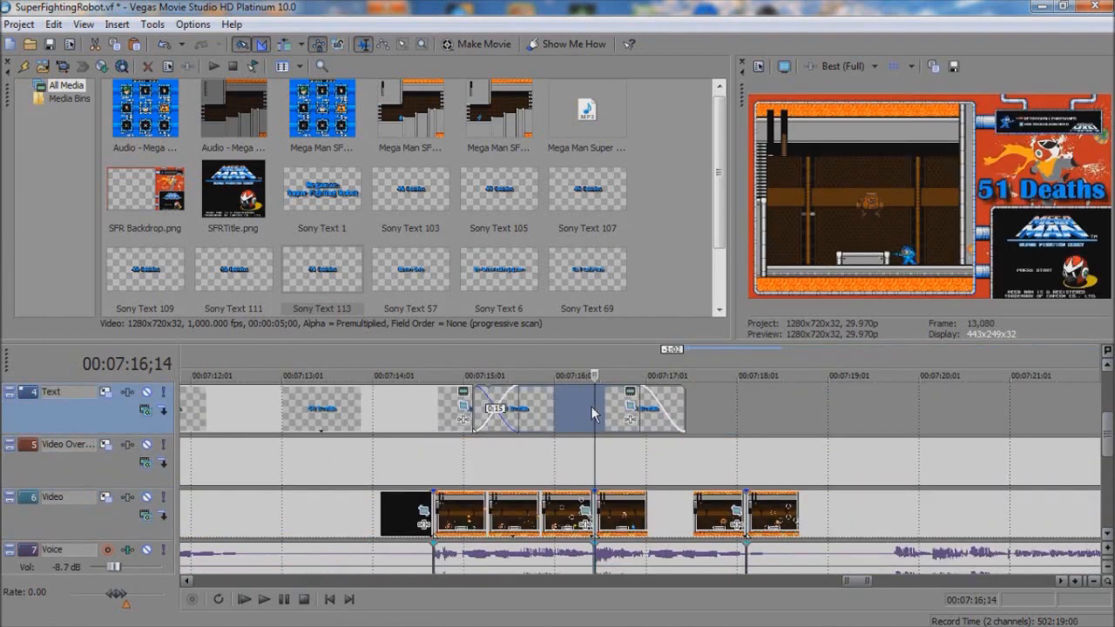
{"action": "left_click", "coordinate": [679, 405]}
{"action": "left_click", "coordinate": [714, 117]}
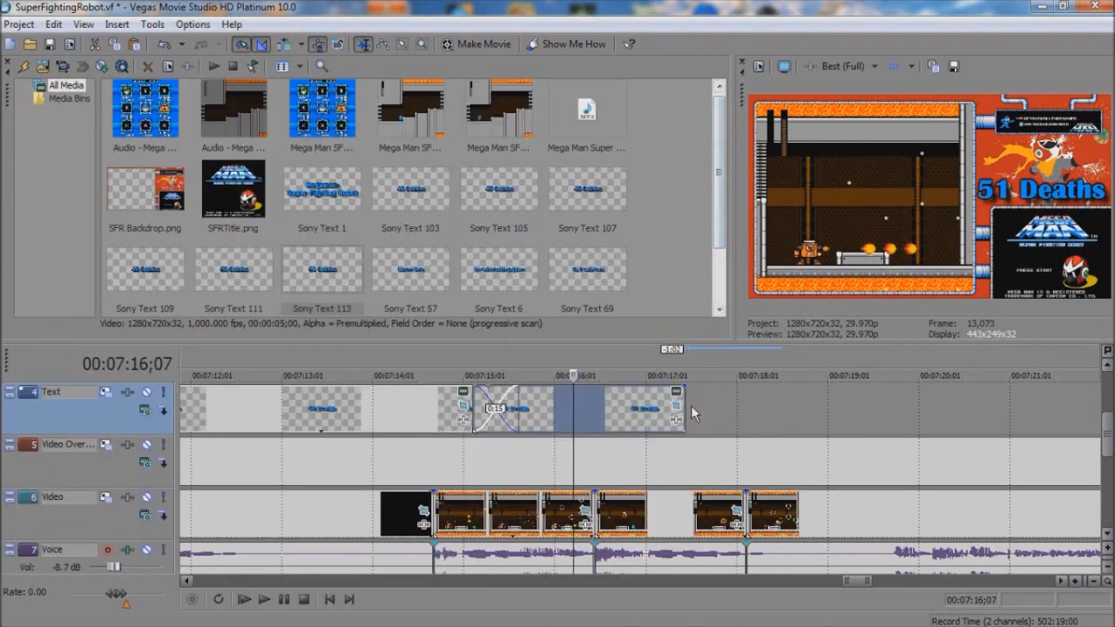
Step: Paste a new copy of the counter text after 51 Deaths and change it to 52 Deaths
{"action": "left_click", "coordinate": [693, 410]}
{"action": "key", "text": "ctrl+v"}
{"action": "key", "text": "Return"}
{"action": "right_click", "coordinate": [771, 412]}
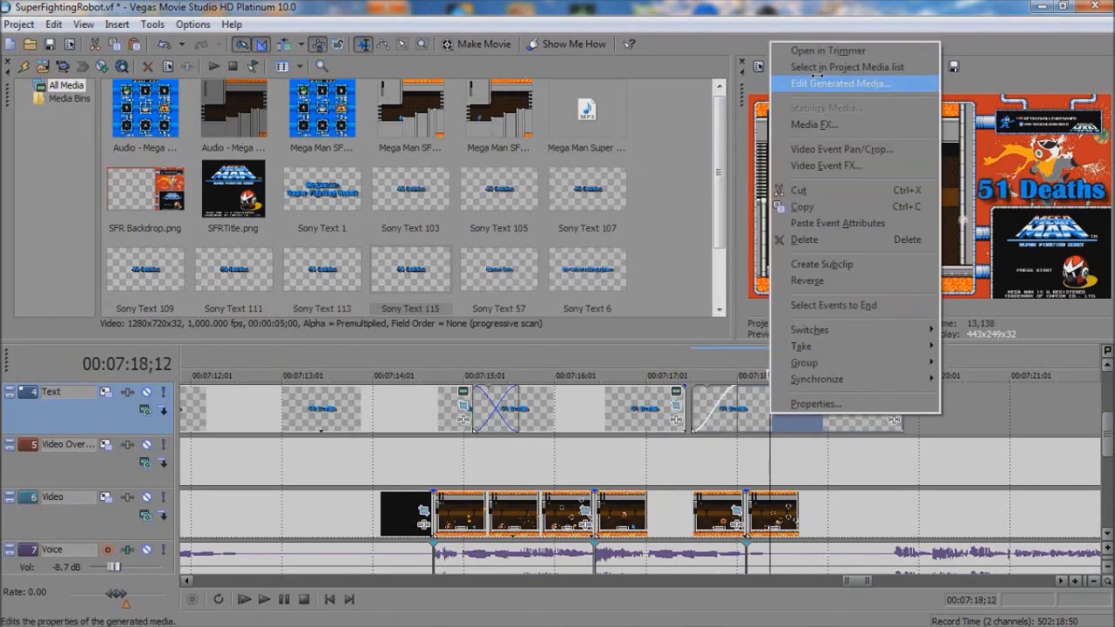
{"action": "left_click", "coordinate": [828, 83]}
{"action": "left_click", "coordinate": [252, 314]}
{"action": "left_click", "coordinate": [637, 127]}
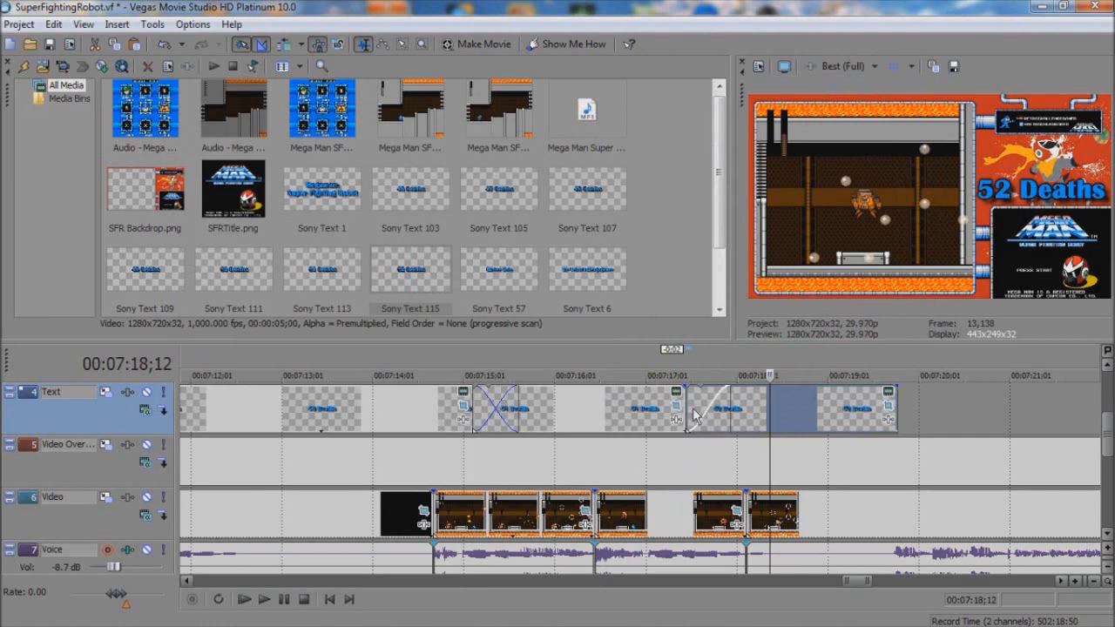
Step: Butt the 52 Deaths text against 51 Deaths, crossfade them over 0:15 at the death, and play the transition
{"action": "left_click", "coordinate": [686, 415]}
{"action": "left_click", "coordinate": [661, 413]}
{"action": "left_click_drag", "start_coordinate": [686, 407], "coordinate": [661, 406]}
{"action": "mouse_move", "coordinate": [673, 407]}
{"action": "left_mouse_down"}
{"action": "mouse_move", "coordinate": [645, 405]}
{"action": "mouse_move", "coordinate": [675, 394]}
{"action": "left_mouse_up"}
{"action": "scroll", "coordinate": [662, 407], "scroll_direction": "up", "scroll_amount": 1}
{"action": "left_click", "coordinate": [578, 413]}
{"action": "key", "text": "space"}
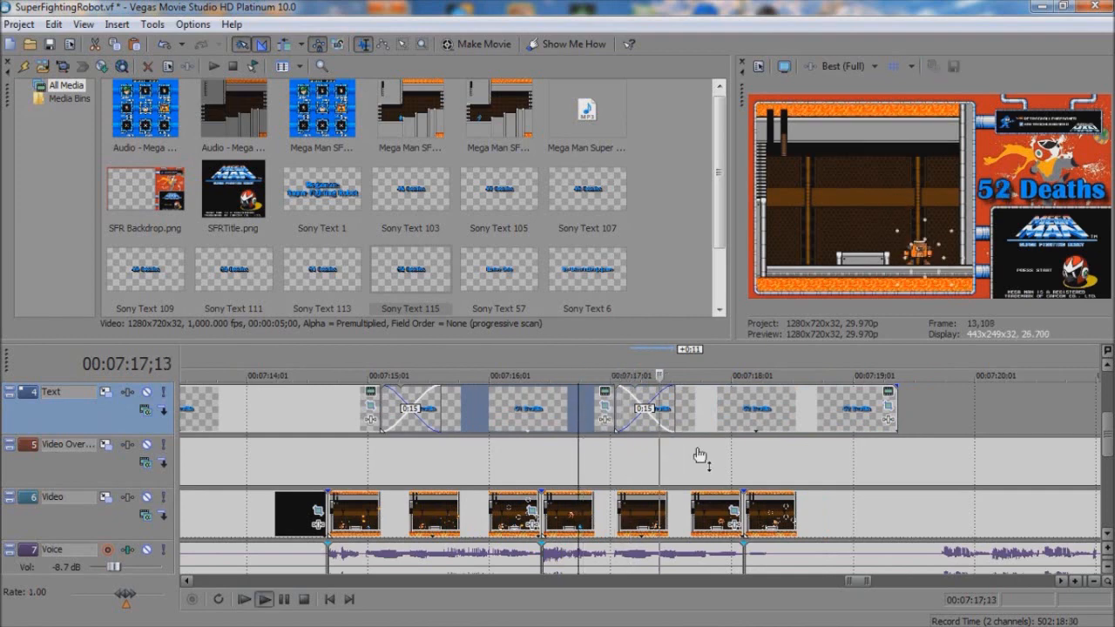
{"action": "key", "text": "space"}
Step: Cut out the gameplay from 7:18;04 to 7:59;17 and move the remaining part to start at 7:18;04
{"action": "left_click", "coordinate": [974, 411]}
{"action": "scroll", "coordinate": [974, 411], "scroll_direction": "down", "scroll_amount": 5}
{"action": "left_click", "coordinate": [931, 525]}
{"action": "scroll", "coordinate": [928, 526], "scroll_direction": "up", "scroll_amount": 1}
{"action": "key", "text": "s"}
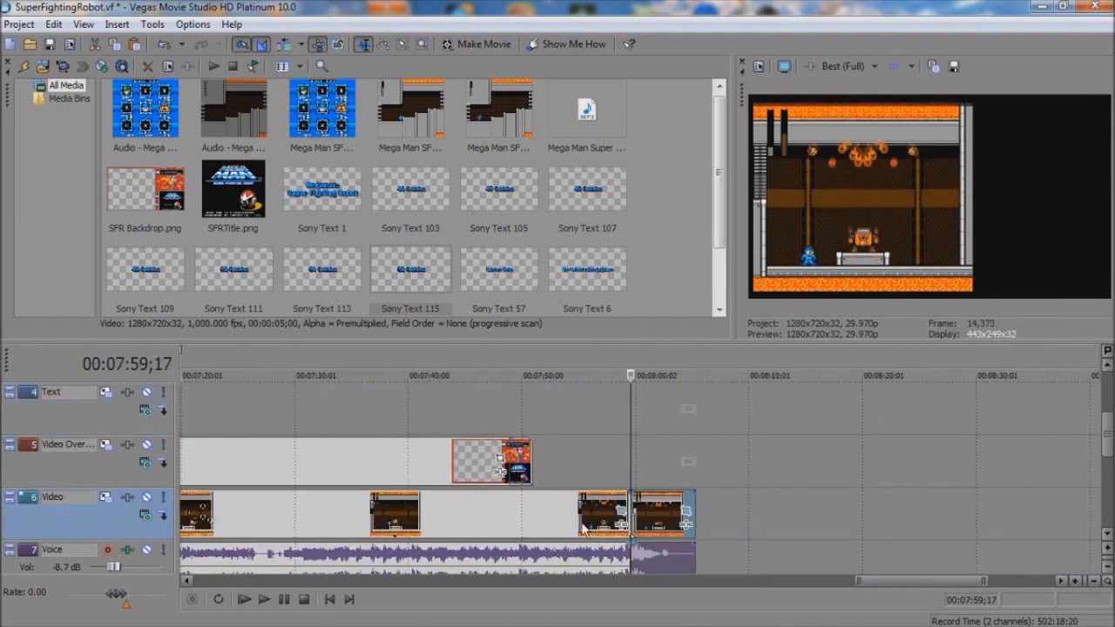
{"action": "left_click", "coordinate": [581, 533]}
{"action": "key", "text": "Delete"}
{"action": "left_click_drag", "start_coordinate": [649, 530], "coordinate": [553, 522]}
{"action": "left_click", "coordinate": [522, 521]}
{"action": "scroll", "coordinate": [522, 523], "scroll_direction": "up", "scroll_amount": 4}
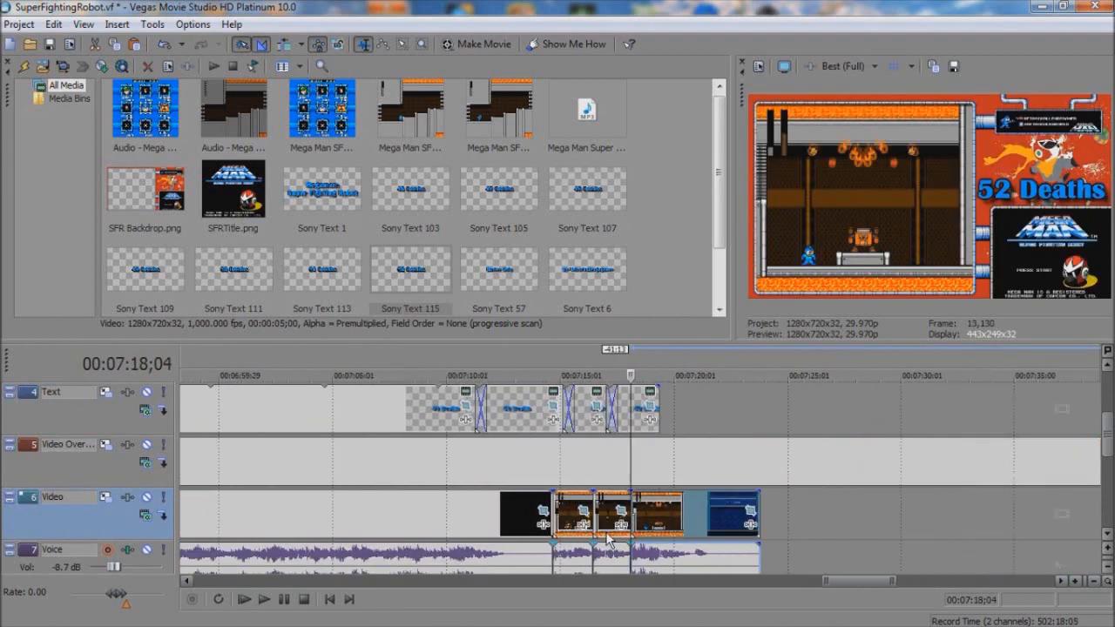
Step: Play the rejoined gameplay, then paste a new copy of the counter text after 52 Deaths and change it to 53 Deaths
{"action": "mouse_move", "coordinate": [631, 528]}
{"action": "left_mouse_down"}
{"action": "mouse_move", "coordinate": [673, 528]}
{"action": "mouse_move", "coordinate": [632, 523]}
{"action": "left_mouse_up"}
{"action": "key", "text": "space"}
{"action": "key", "text": "space"}
{"action": "scroll", "coordinate": [684, 424], "scroll_direction": "up", "scroll_amount": 1}
{"action": "left_click", "coordinate": [640, 421]}
{"action": "key", "text": "ctrl+c"}
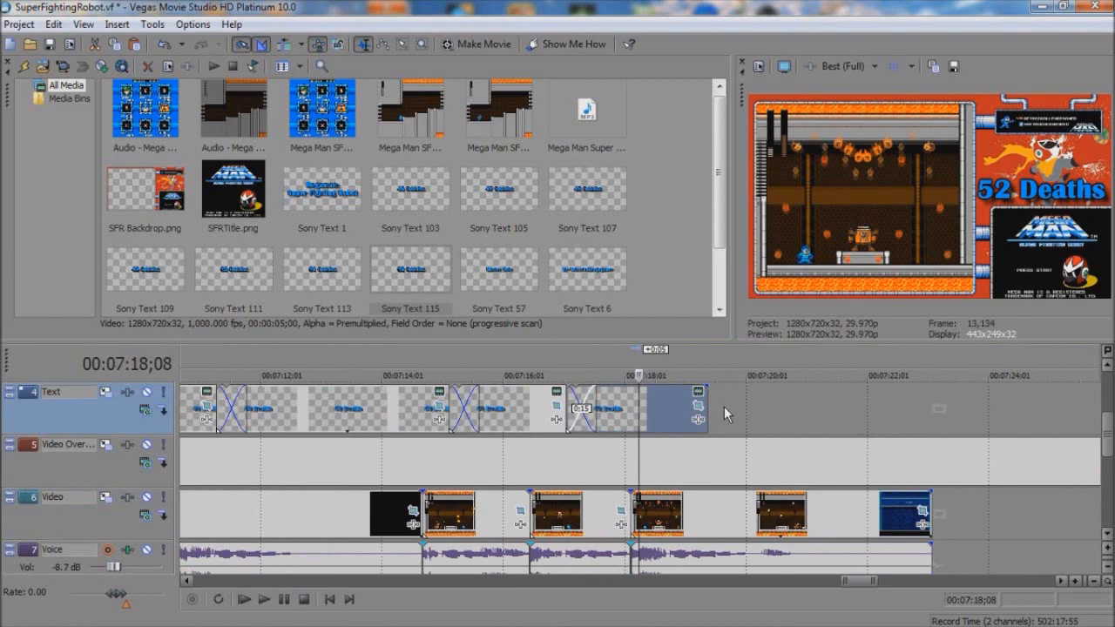
{"action": "left_click", "coordinate": [708, 402]}
{"action": "key", "text": "ctrl+v"}
{"action": "key", "text": "Return"}
{"action": "right_click", "coordinate": [722, 411]}
{"action": "left_click", "coordinate": [775, 81]}
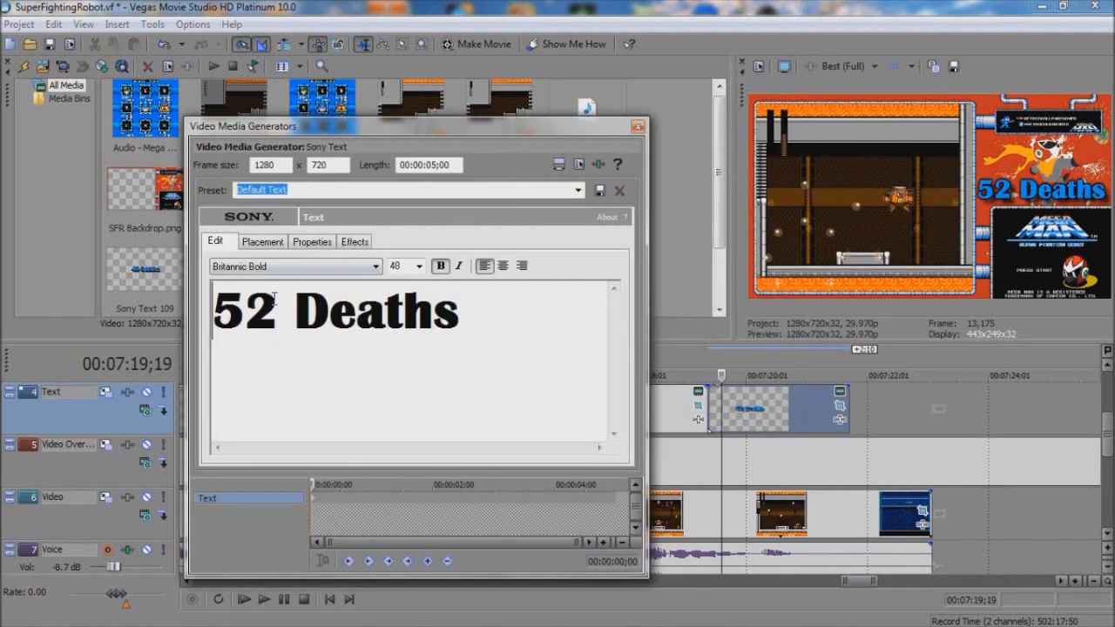
{"action": "left_click", "coordinate": [639, 127]}
Step: Crossfade the 53 Deaths text with 52 Deaths over 0:15 at the death and play the transition
{"action": "left_click_drag", "start_coordinate": [709, 408], "coordinate": [668, 391]}
{"action": "left_click", "coordinate": [685, 409]}
{"action": "scroll", "coordinate": [682, 411], "scroll_direction": "up", "scroll_amount": 2}
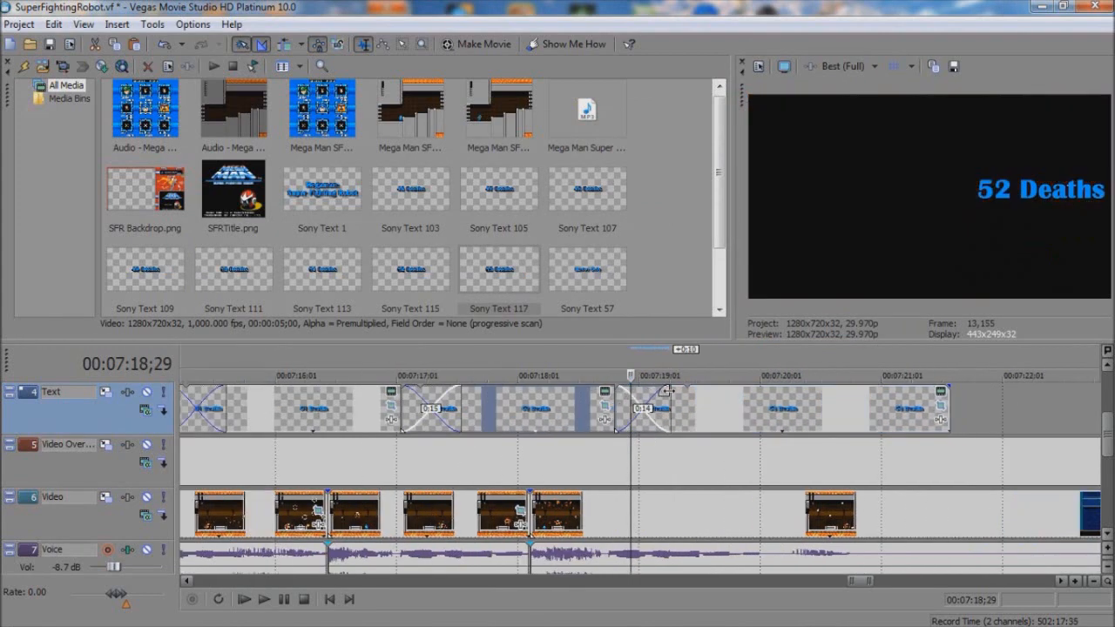
{"action": "left_click", "coordinate": [617, 413]}
{"action": "key", "text": "space"}
{"action": "key", "text": "space"}
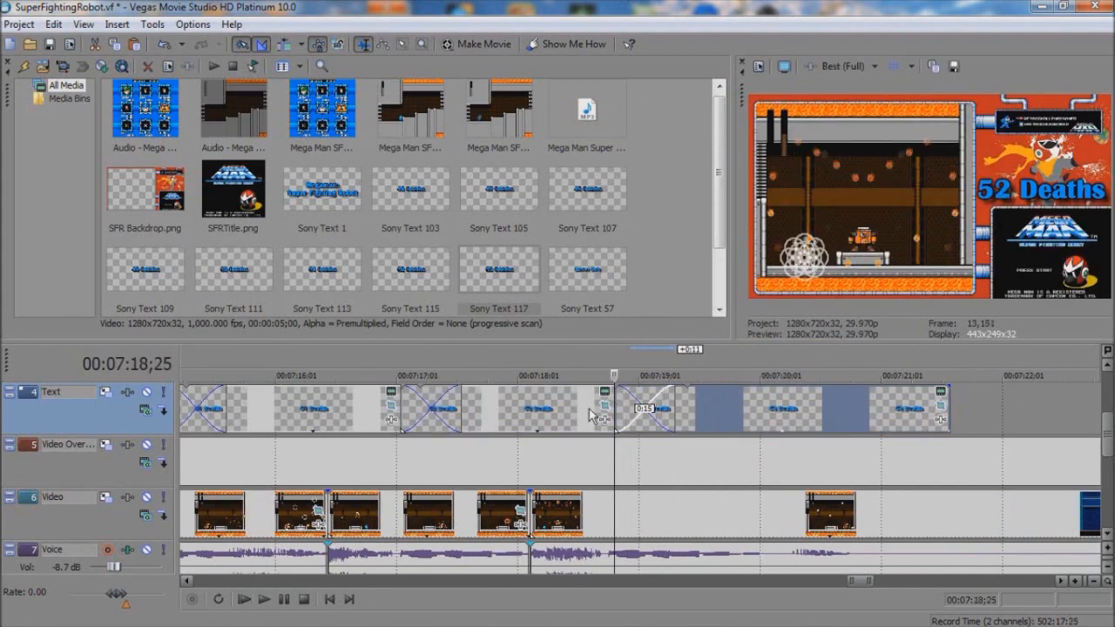
{"action": "left_click", "coordinate": [591, 413]}
{"action": "key", "text": "space"}
{"action": "key", "text": "space"}
{"action": "scroll", "coordinate": [923, 511], "scroll_direction": "down", "scroll_amount": 2}
{"action": "left_click", "coordinate": [710, 561]}
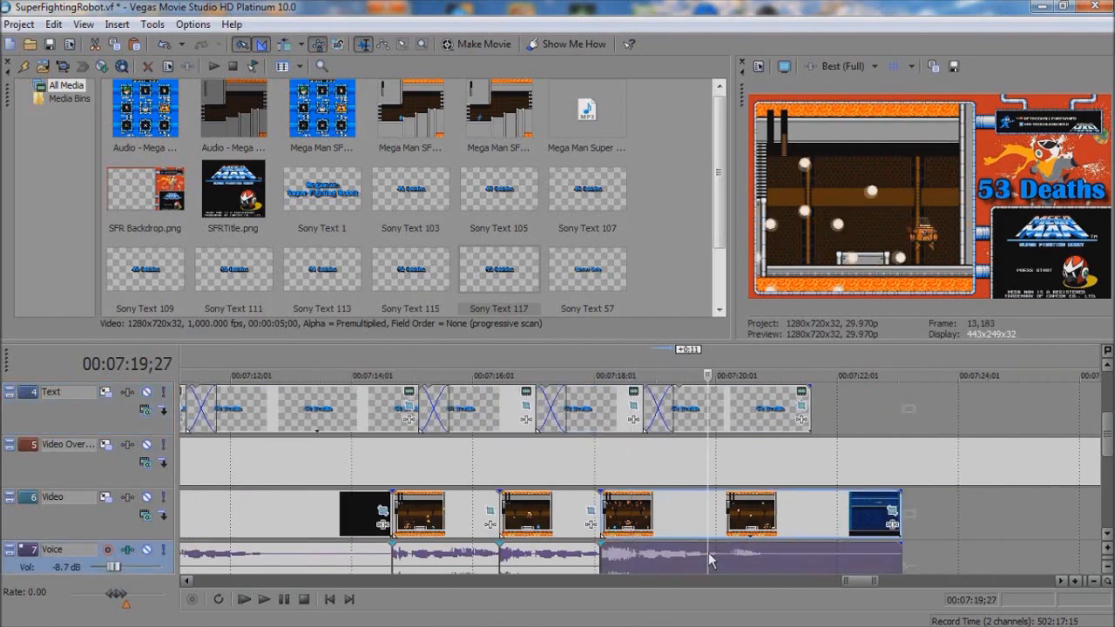
{"action": "key", "text": "s"}
{"action": "left_click", "coordinate": [827, 506]}
{"action": "key", "text": "Delete"}
{"action": "left_click_drag", "start_coordinate": [499, 112], "coordinate": [611, 246]}
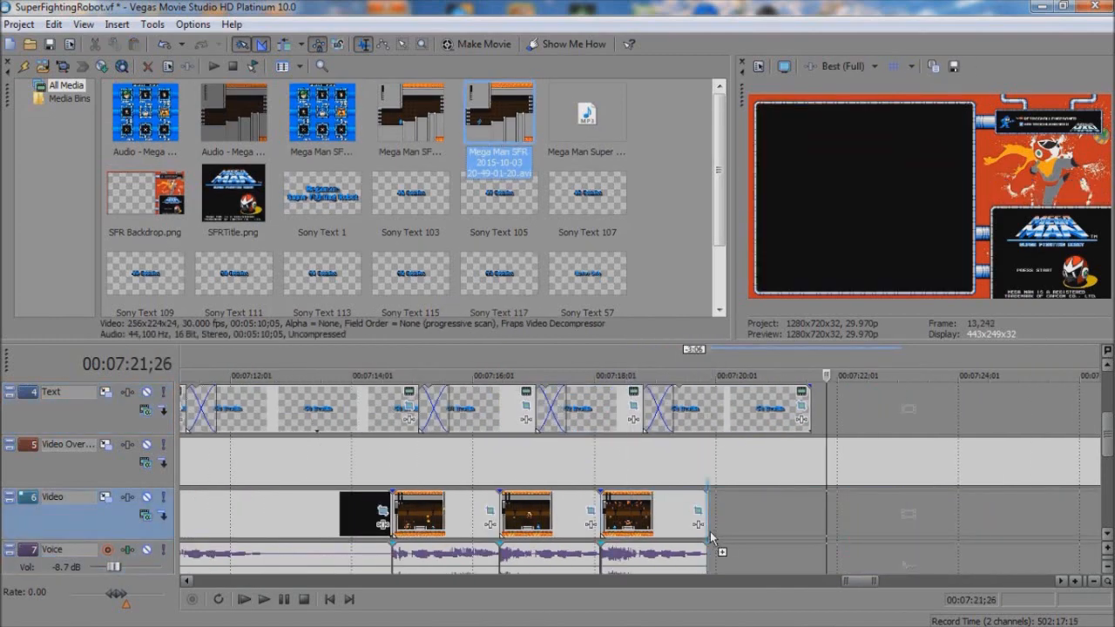
{"action": "left_click_drag", "start_coordinate": [712, 537], "coordinate": [712, 534]}
Step: Turn off the new clip's aspect ratio lock in Pan/Crop and resize its frame to about 422.3 by 240.8 to fit the backdrop window
{"action": "right_click", "coordinate": [791, 512]}
{"action": "left_click", "coordinate": [828, 236]}
{"action": "left_click", "coordinate": [157, 350]}
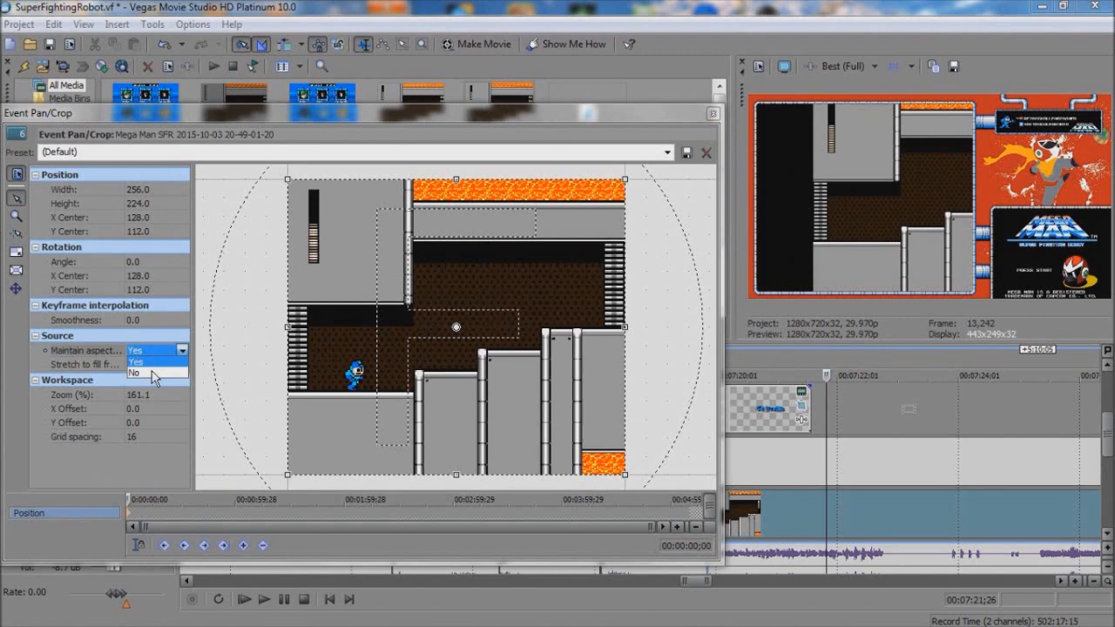
{"action": "left_click", "coordinate": [153, 373]}
{"action": "mouse_move", "coordinate": [288, 327]}
{"action": "left_mouse_down"}
{"action": "mouse_move", "coordinate": [267, 327]}
{"action": "mouse_move", "coordinate": [277, 327]}
{"action": "left_mouse_up"}
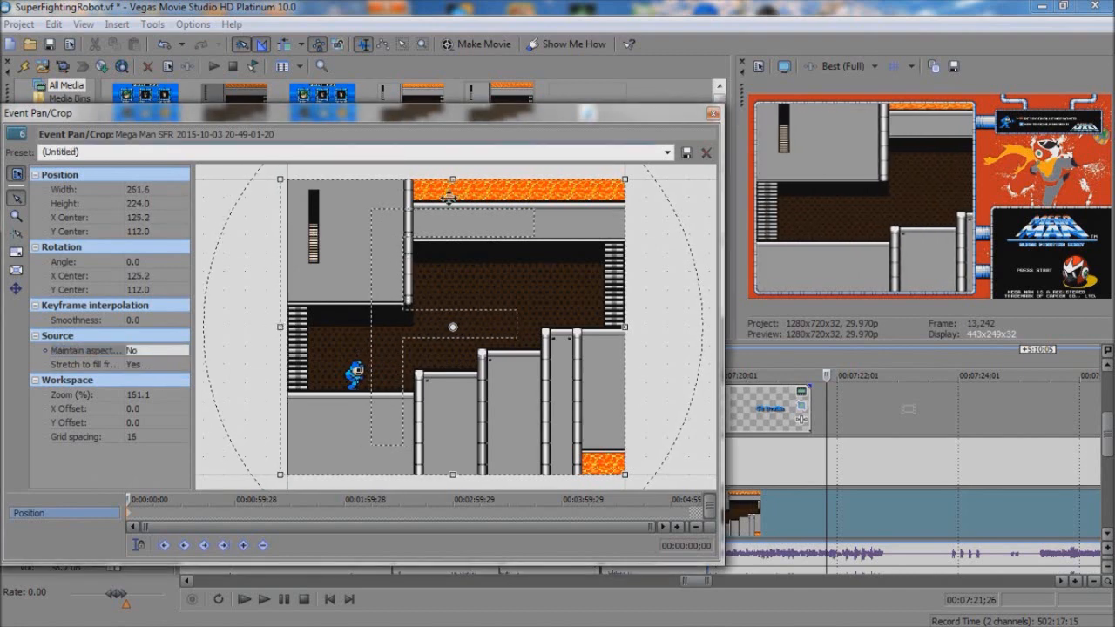
{"action": "left_click_drag", "start_coordinate": [452, 181], "coordinate": [454, 169]}
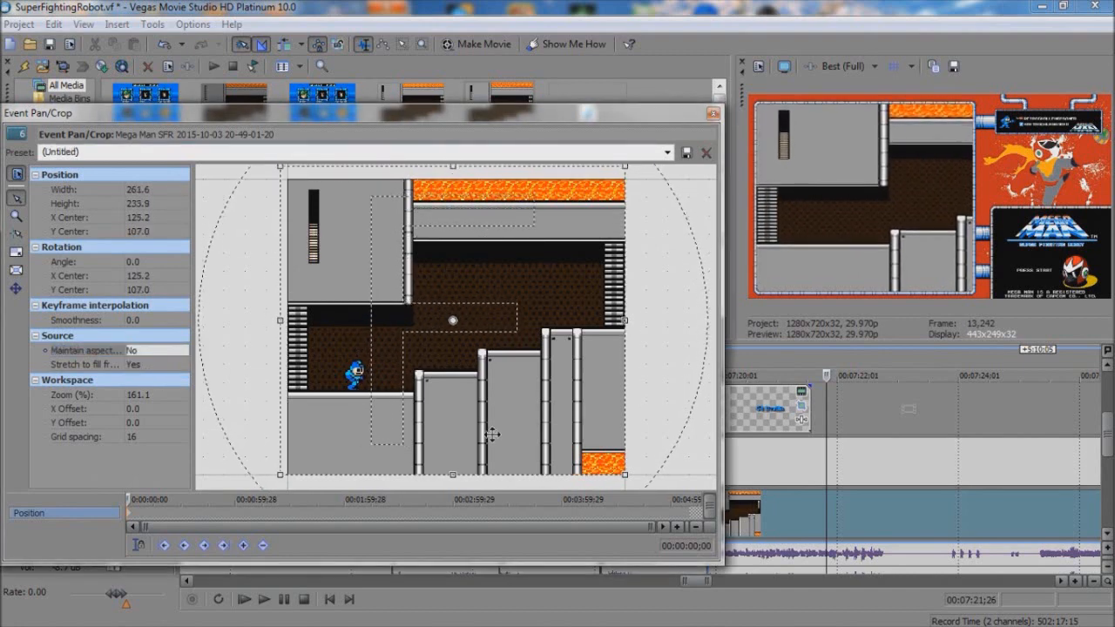
{"action": "left_click_drag", "start_coordinate": [452, 473], "coordinate": [455, 481]}
{"action": "left_click_drag", "start_coordinate": [628, 327], "coordinate": [834, 331]}
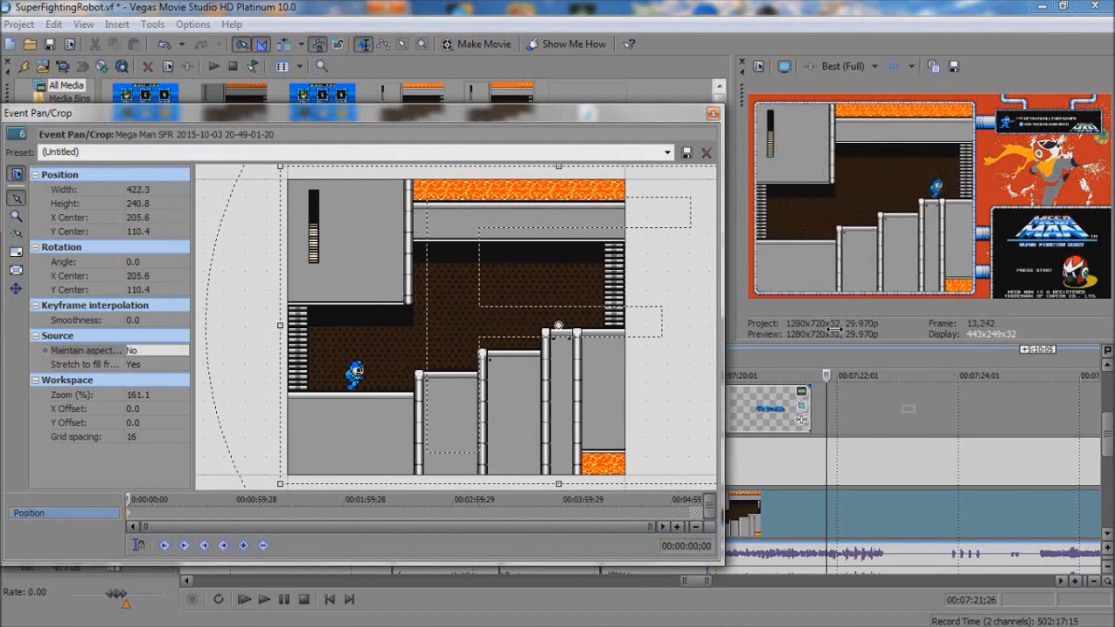
{"action": "left_click", "coordinate": [713, 114]}
Step: Cut the lead-in before the boss fight from the new clip and move the rest back 31:01 to start at 7:19;27
{"action": "left_click", "coordinate": [983, 532]}
{"action": "scroll", "coordinate": [927, 535], "scroll_direction": "down", "scroll_amount": 5}
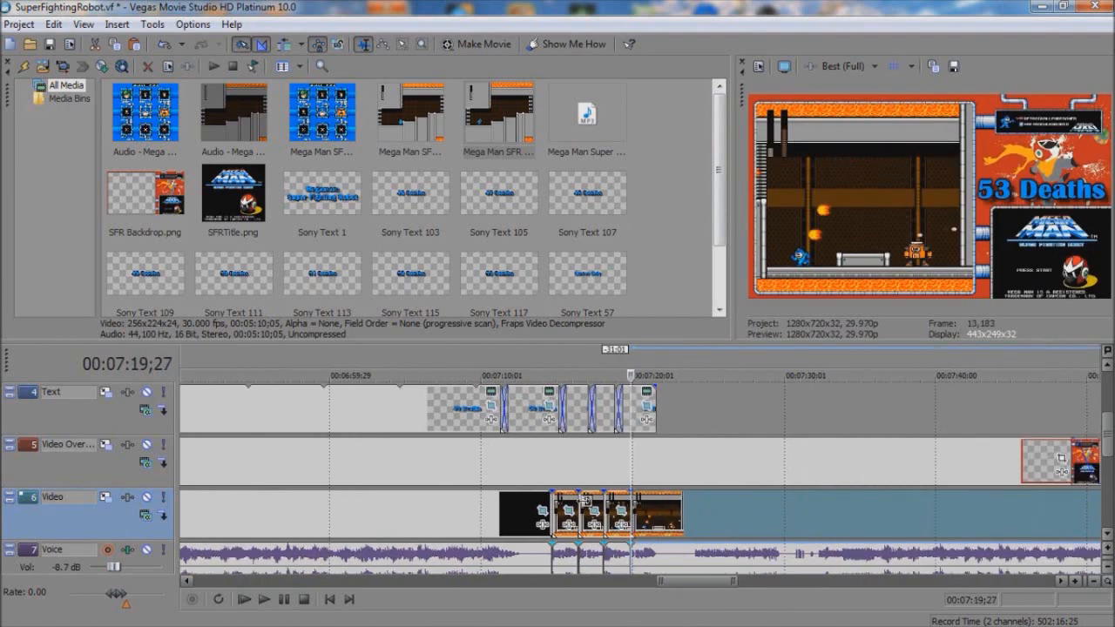
{"action": "scroll", "coordinate": [586, 500], "scroll_direction": "up", "scroll_amount": 5}
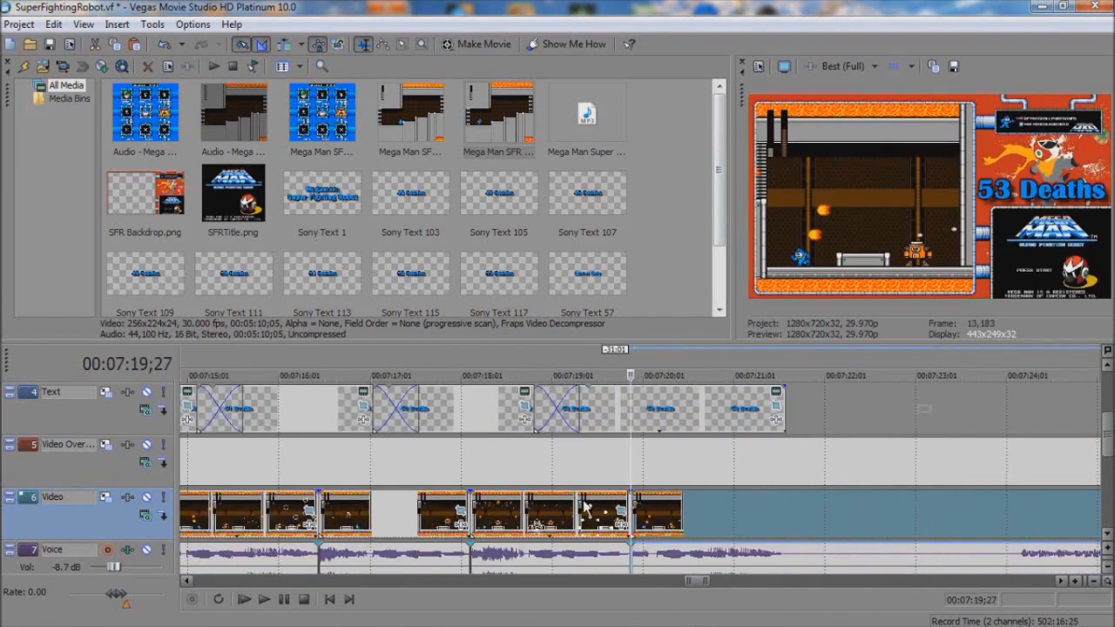
Step: Fine-tune the bottom edge of the new clip's Pan/Crop frame so the picture lines up with the preceding gameplay
{"action": "right_click", "coordinate": [680, 516]}
{"action": "left_click", "coordinate": [750, 232]}
{"action": "left_click_drag", "start_coordinate": [558, 484], "coordinate": [558, 491]}
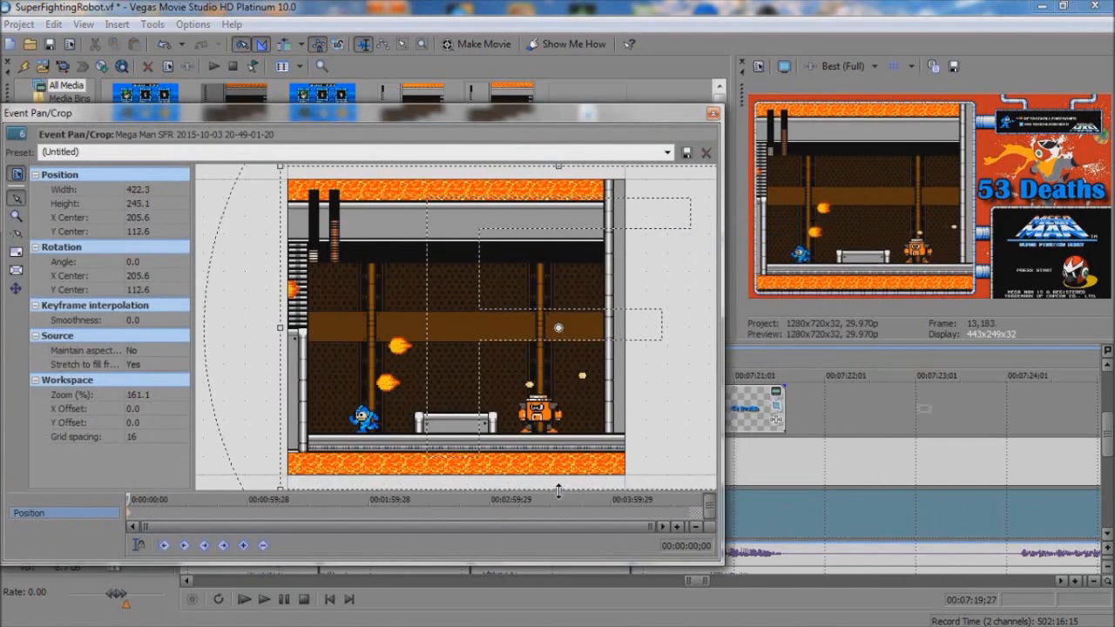
{"action": "left_click", "coordinate": [713, 113]}
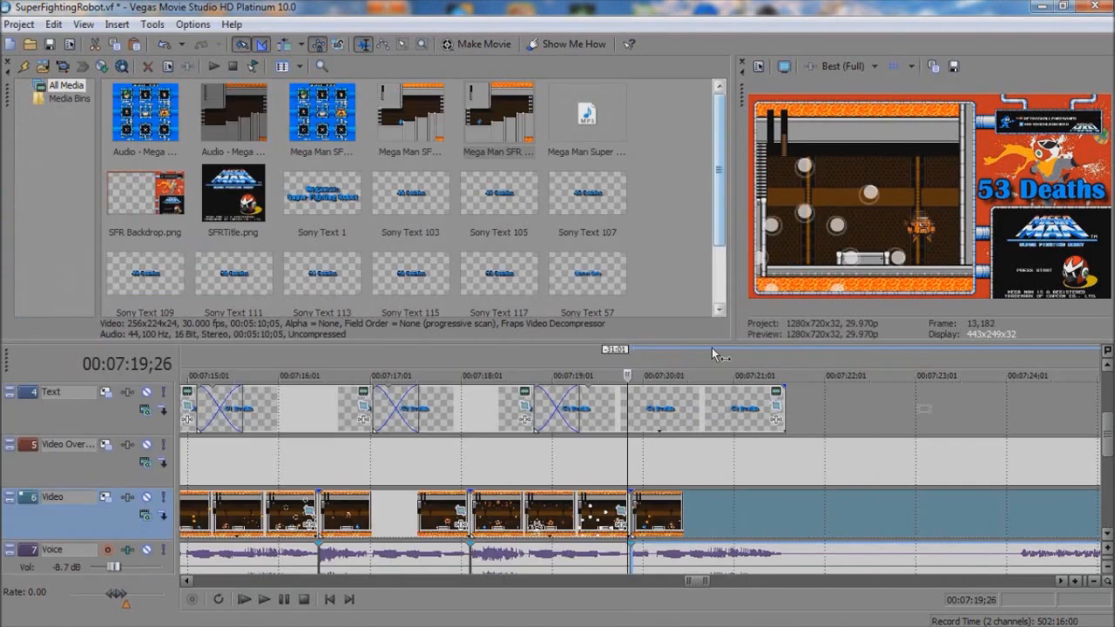
{"action": "right_click", "coordinate": [742, 519]}
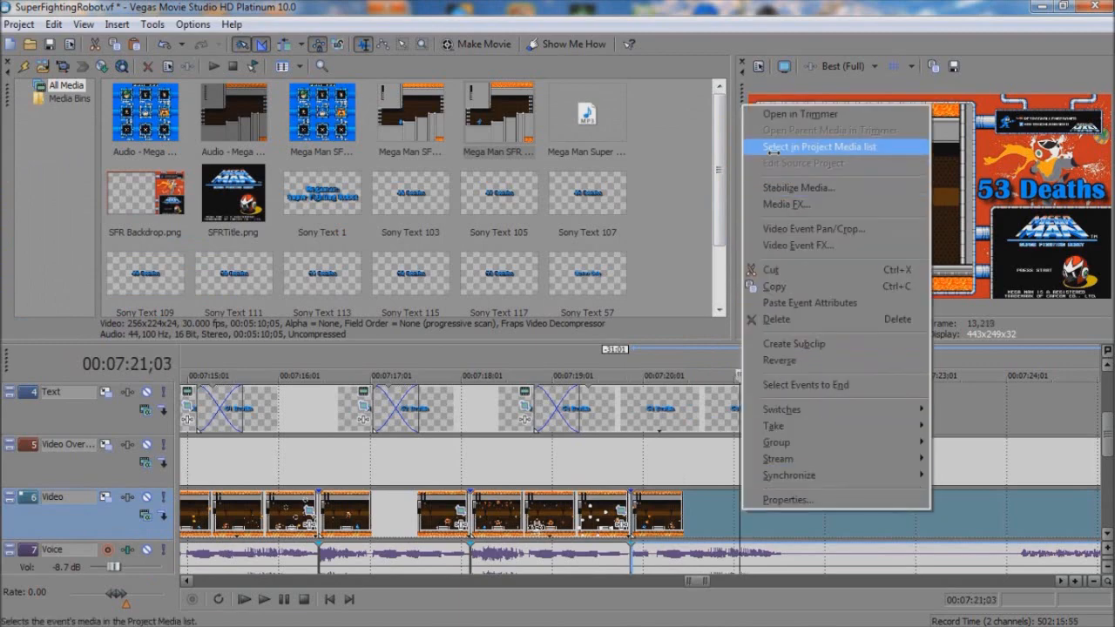
{"action": "left_click", "coordinate": [780, 229]}
{"action": "left_click_drag", "start_coordinate": [558, 485], "coordinate": [558, 484]}
{"action": "left_click", "coordinate": [713, 114]}
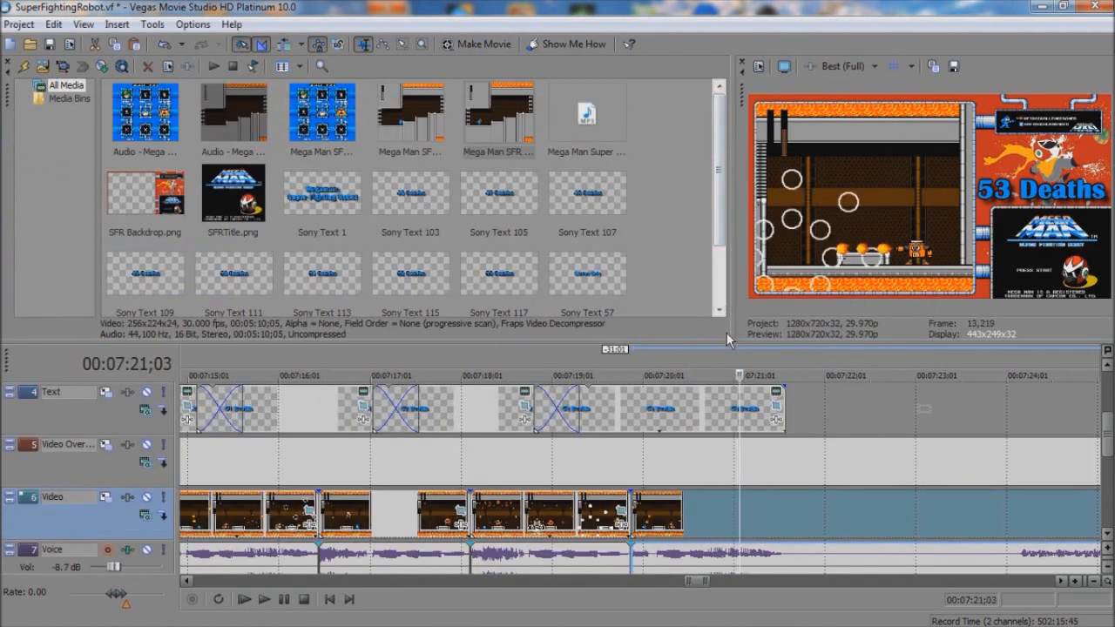
Step: Step through the frames around the death and split the gameplay and voice at 7:21;14
{"action": "key", "text": "Right"}
{"action": "key", "text": "Right"}
{"action": "key", "text": "Right"}
{"action": "key", "text": "Right"}
{"action": "key", "text": "Right"}
{"action": "key", "text": "Right"}
{"action": "key", "text": "Left"}
{"action": "key", "text": "Left"}
{"action": "key", "text": "Left"}
{"action": "key", "text": "Left"}
{"action": "key", "text": "s"}
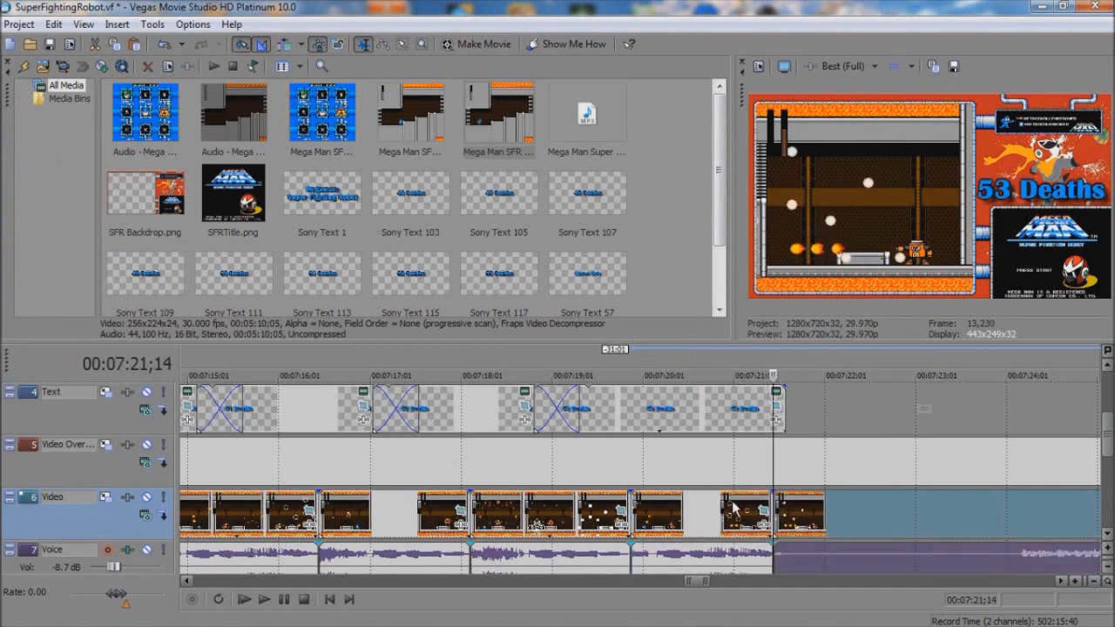
Step: Trim the end of the 53 Deaths text back by 1:01 and paste a new copy of it right after
{"action": "left_click", "coordinate": [670, 420]}
{"action": "left_click_drag", "start_coordinate": [784, 406], "coordinate": [692, 407]}
{"action": "left_click", "coordinate": [631, 413]}
{"action": "key", "text": "ctrl+c"}
{"action": "left_click", "coordinate": [692, 408]}
{"action": "key", "text": "ctrl+v"}
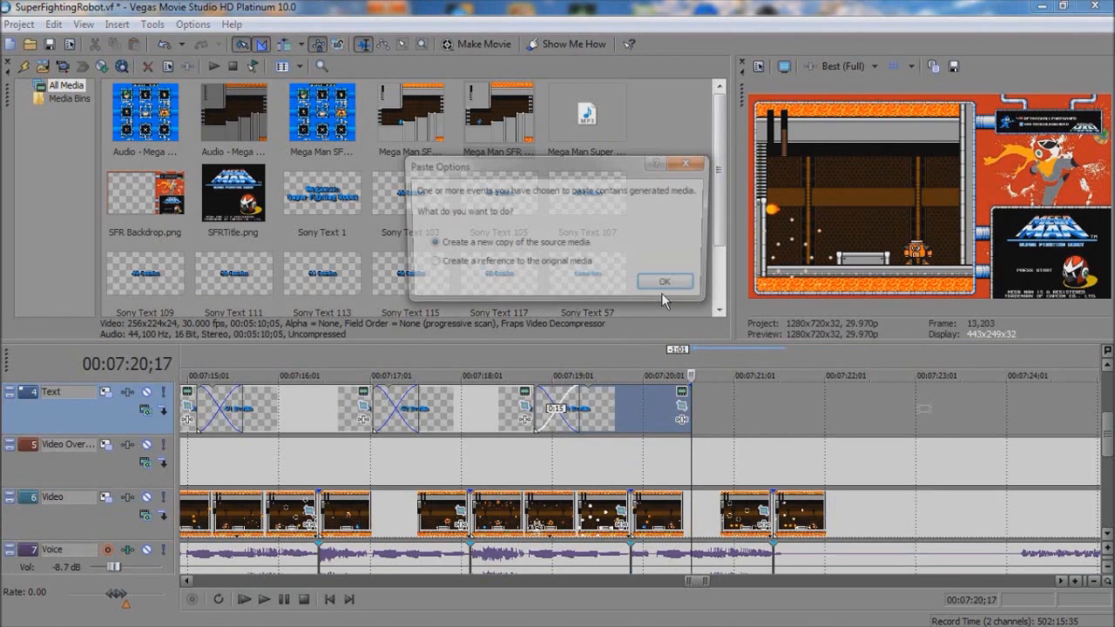
{"action": "left_click", "coordinate": [664, 283]}
Step: Change the pasted text to 54 Deaths and crossfade it with 53 Deaths over 0:15 at the death
{"action": "right_click", "coordinate": [710, 411]}
{"action": "left_click", "coordinate": [788, 81]}
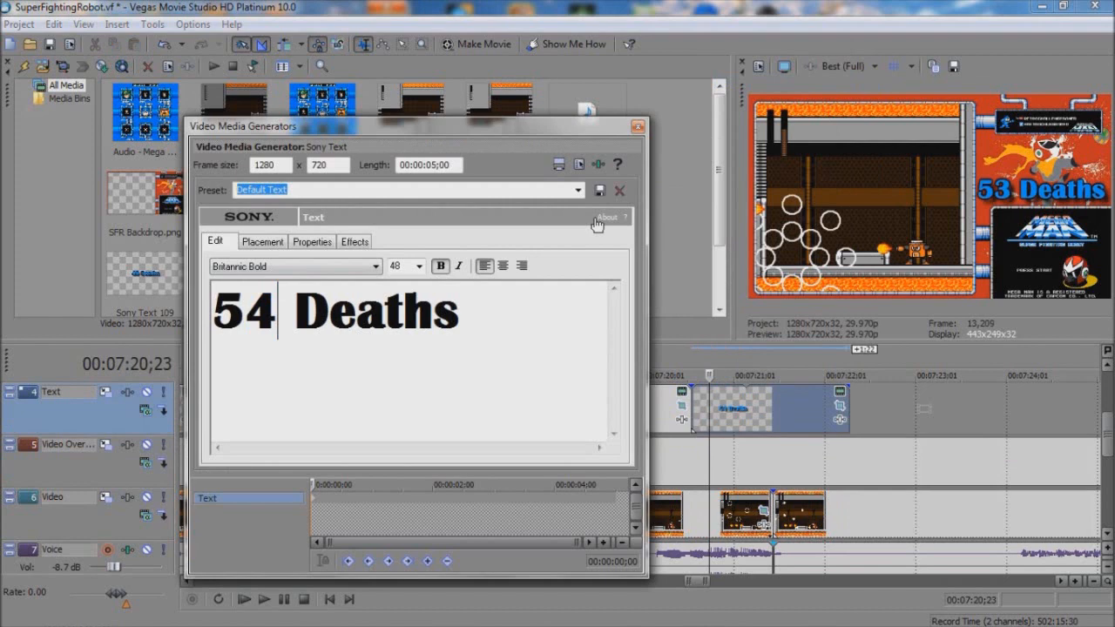
{"action": "left_click", "coordinate": [639, 127]}
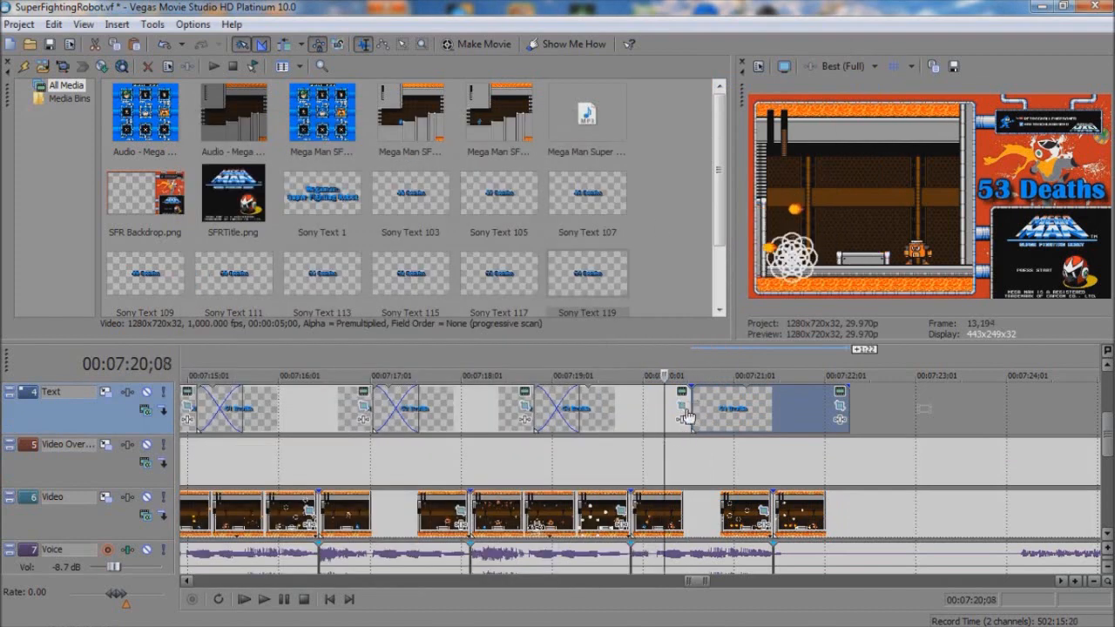
{"action": "scroll", "coordinate": [649, 420], "scroll_direction": "up", "scroll_amount": 5}
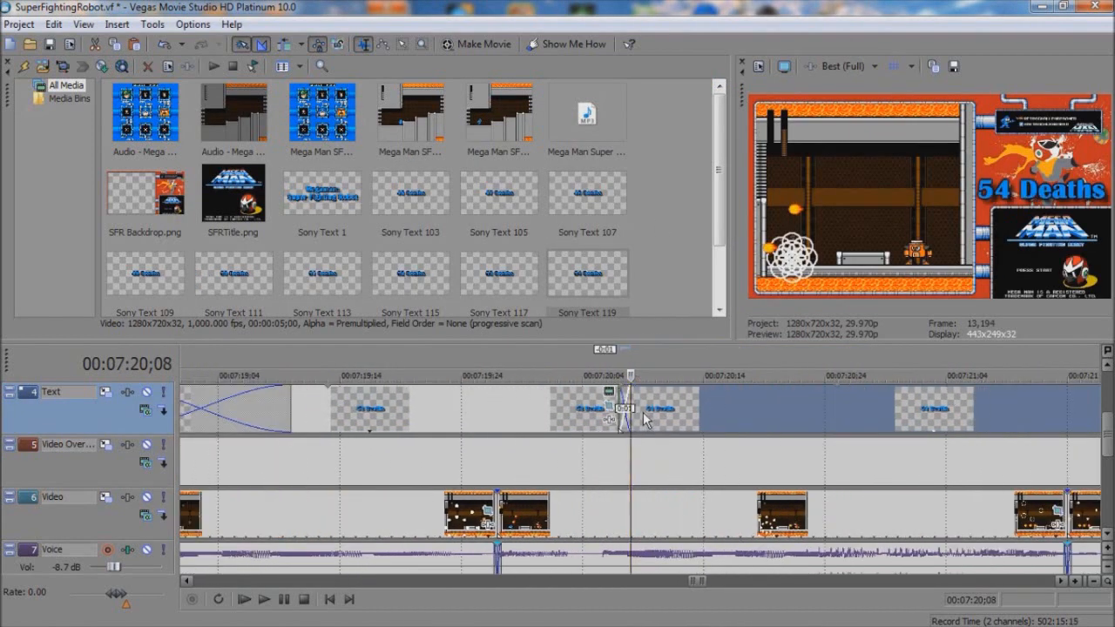
{"action": "left_click_drag", "start_coordinate": [617, 416], "coordinate": [662, 401]}
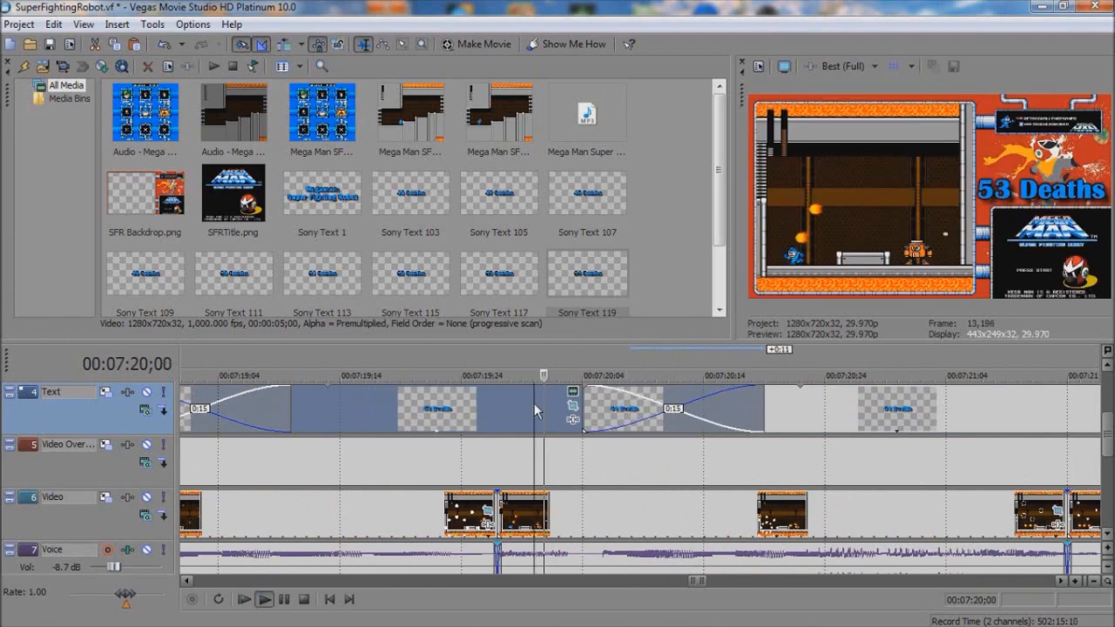
Step: Cut out 45:00 of gameplay after 7:21;14 and move the remaining part back to start there
{"action": "scroll", "coordinate": [939, 506], "scroll_direction": "down", "scroll_amount": 8}
{"action": "scroll", "coordinate": [938, 506], "scroll_direction": "down", "scroll_amount": 3}
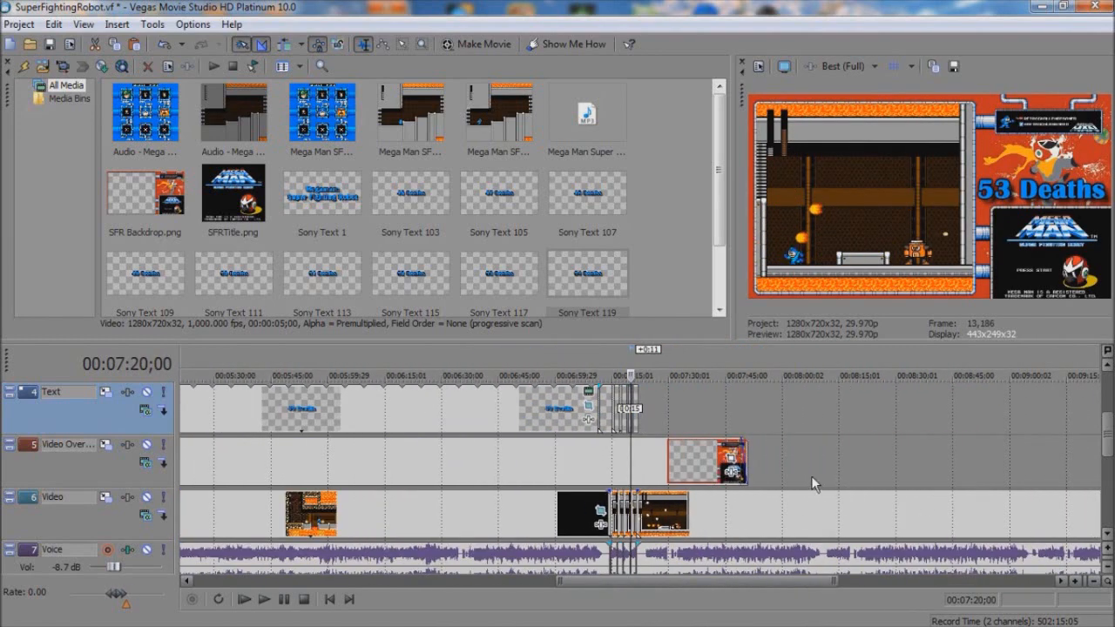
{"action": "left_click", "coordinate": [806, 476]}
{"action": "key", "text": "s"}
{"action": "left_click", "coordinate": [767, 514]}
{"action": "key", "text": "Delete"}
{"action": "left_click_drag", "start_coordinate": [827, 518], "coordinate": [657, 517]}
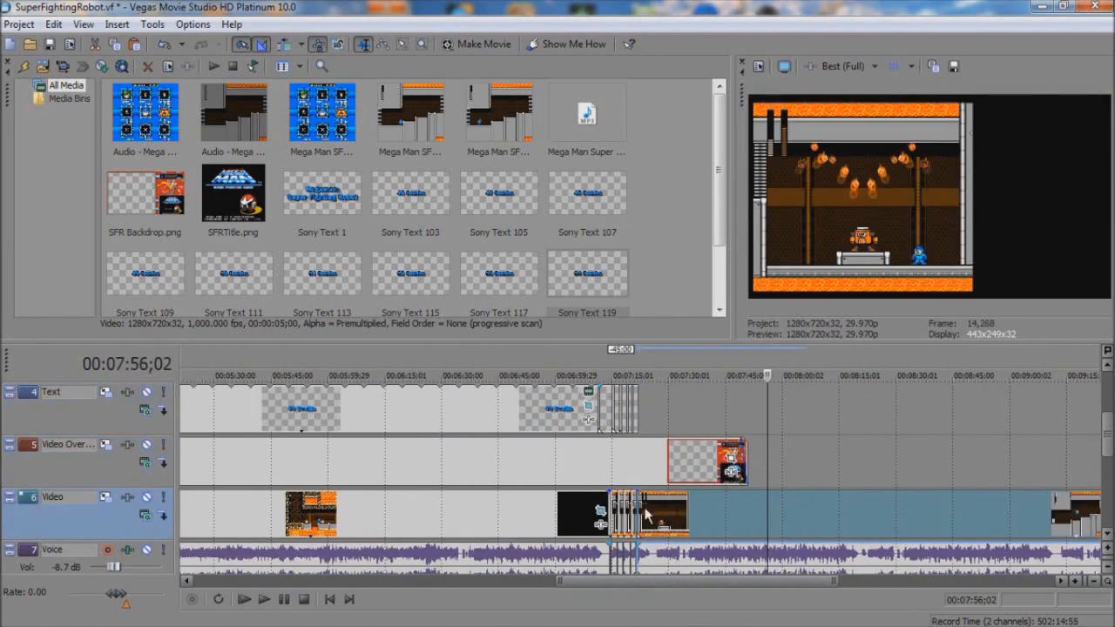
{"action": "left_click", "coordinate": [639, 514]}
Step: Play the moved gameplay through the death and split it with its voice audio just after 7:24;03
{"action": "scroll", "coordinate": [697, 516], "scroll_direction": "up", "scroll_amount": 8}
{"action": "key", "text": "space"}
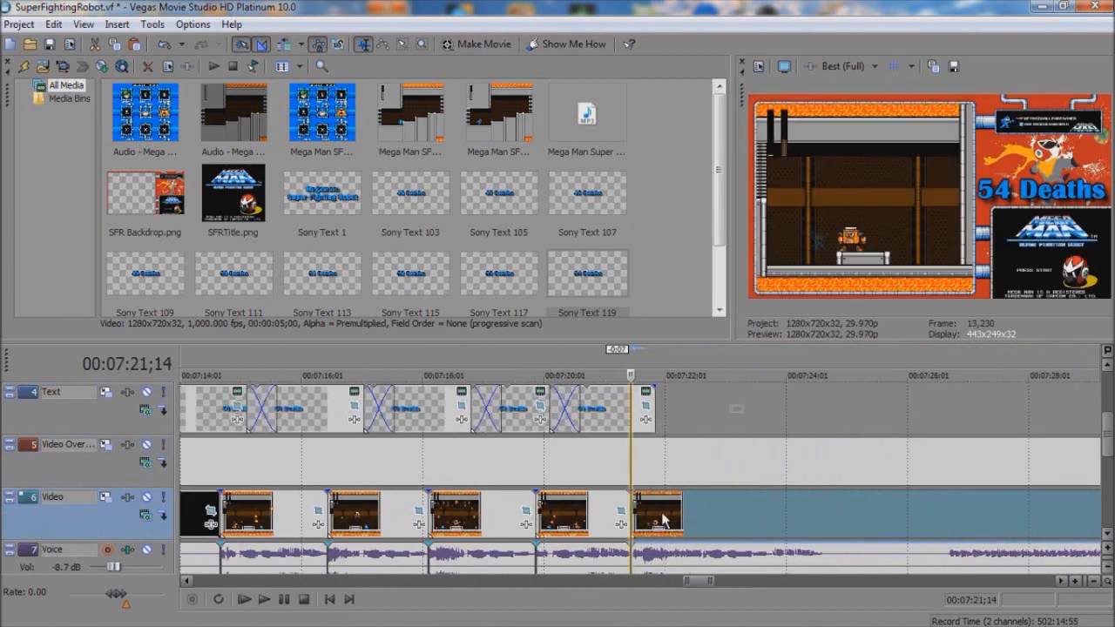
{"action": "key", "text": "space"}
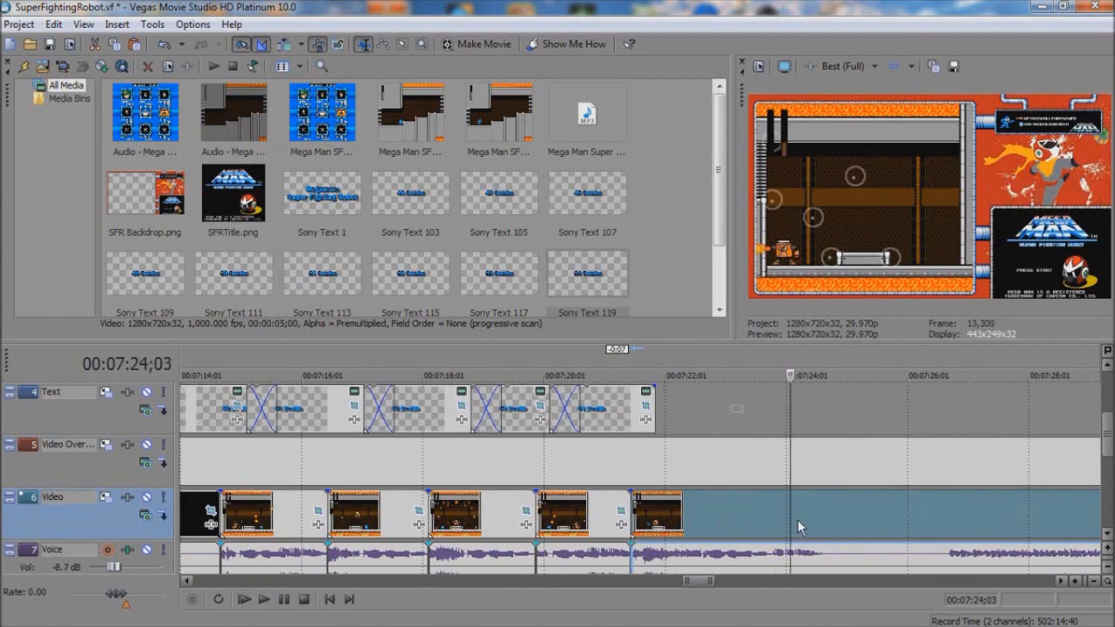
{"action": "left_click", "coordinate": [799, 523]}
{"action": "key", "text": "s"}
Step: Paste a new copy of the counter text after 54 Deaths and change it to 55 Deaths
{"action": "left_click", "coordinate": [631, 415]}
{"action": "key", "text": "ctrl+v"}
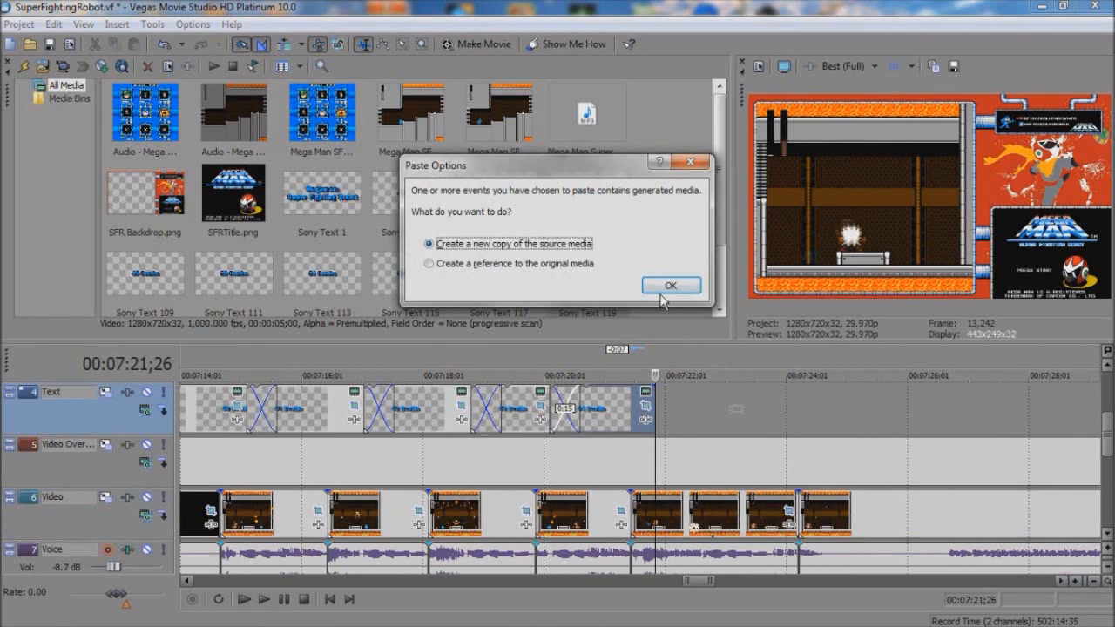
{"action": "key", "text": "Return"}
{"action": "right_click", "coordinate": [671, 399]}
{"action": "left_click", "coordinate": [725, 72]}
{"action": "left_click", "coordinate": [275, 307]}
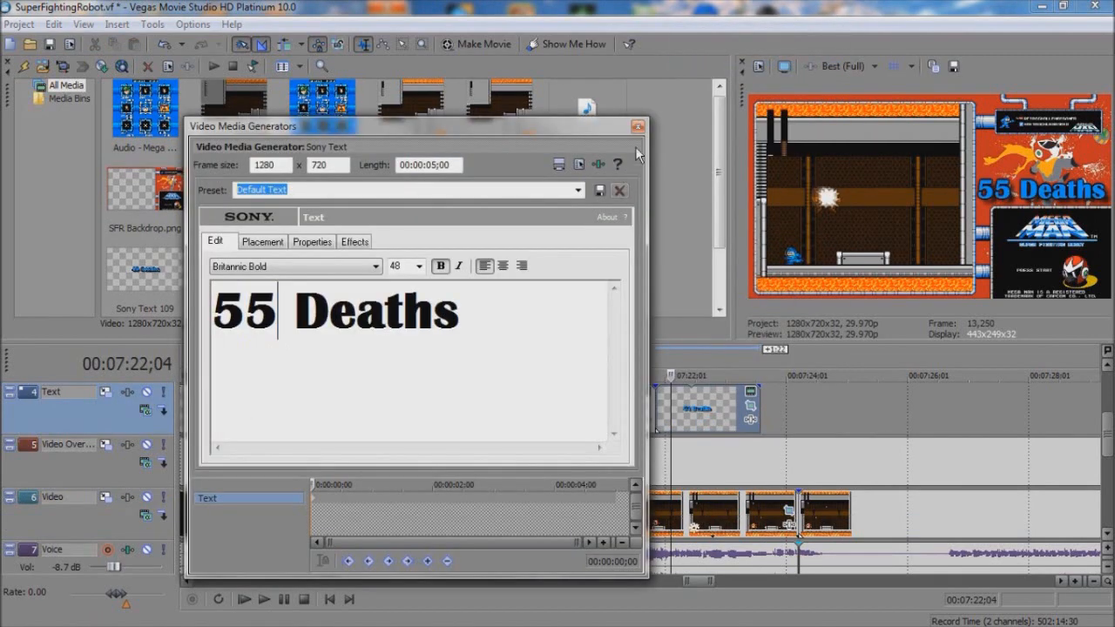
{"action": "left_click", "coordinate": [638, 128]}
Step: Crossfade the 55 Deaths text with 54 Deaths over 0:15 around 7:21;25 and play the transition
{"action": "left_click", "coordinate": [658, 419]}
{"action": "scroll", "coordinate": [665, 419], "scroll_direction": "up", "scroll_amount": 3}
{"action": "left_click_drag", "start_coordinate": [665, 419], "coordinate": [711, 397]}
{"action": "left_click", "coordinate": [565, 398]}
{"action": "key", "text": "space"}
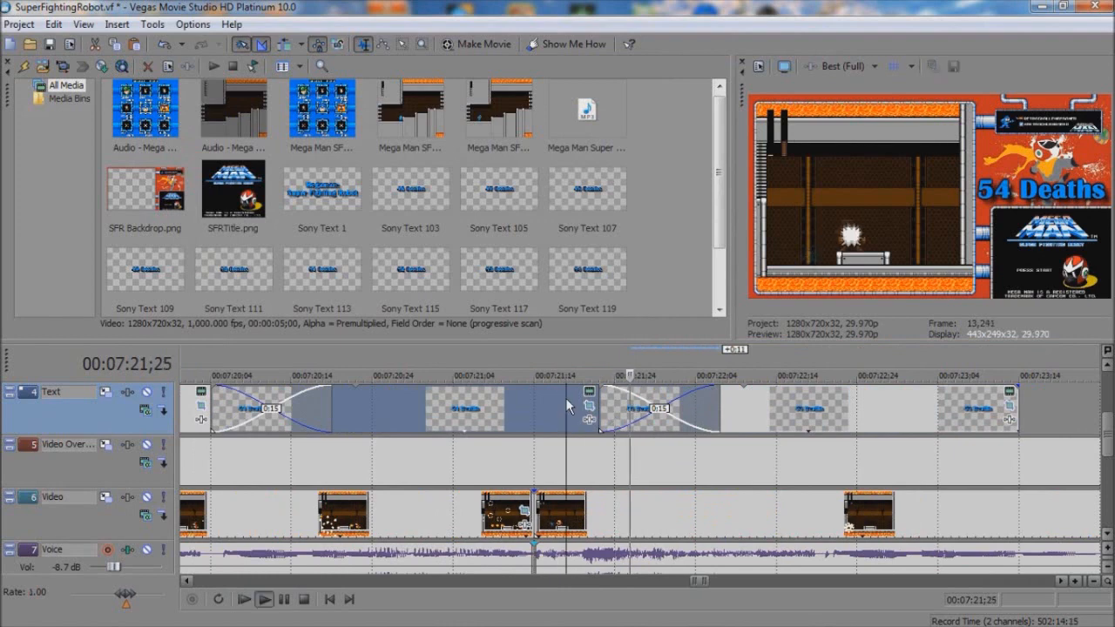
{"action": "key", "text": "space"}
Step: Shift the 55 Deaths text later, extend 54 Deaths to reach it, and crossfade them over 0:15 at the death
{"action": "left_click_drag", "start_coordinate": [742, 449], "coordinate": [1009, 423]}
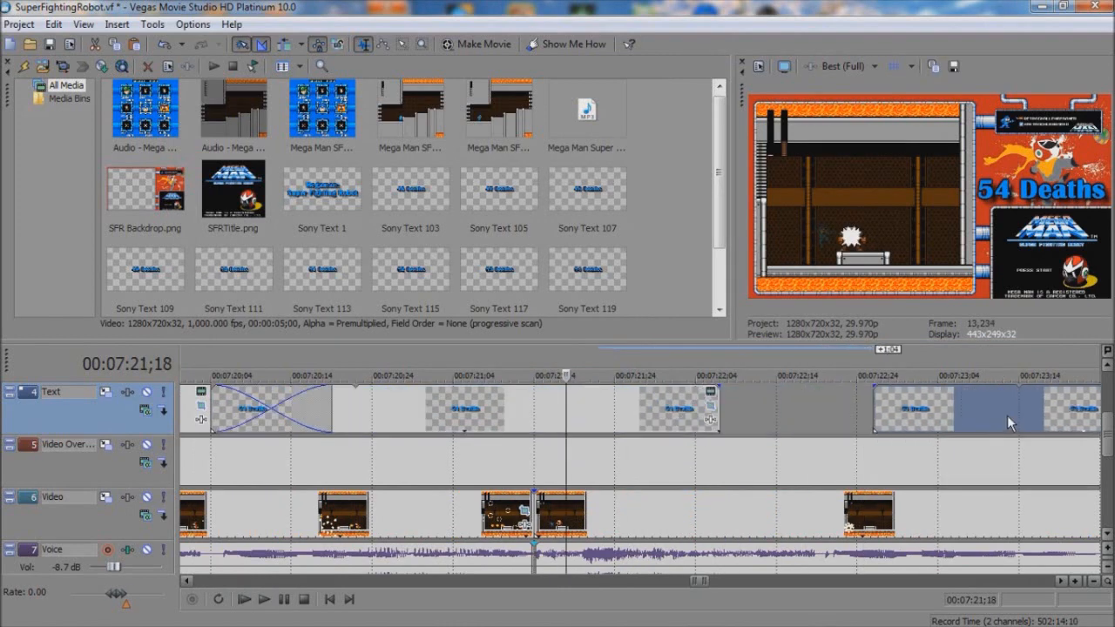
{"action": "left_click_drag", "start_coordinate": [713, 396], "coordinate": [970, 398]}
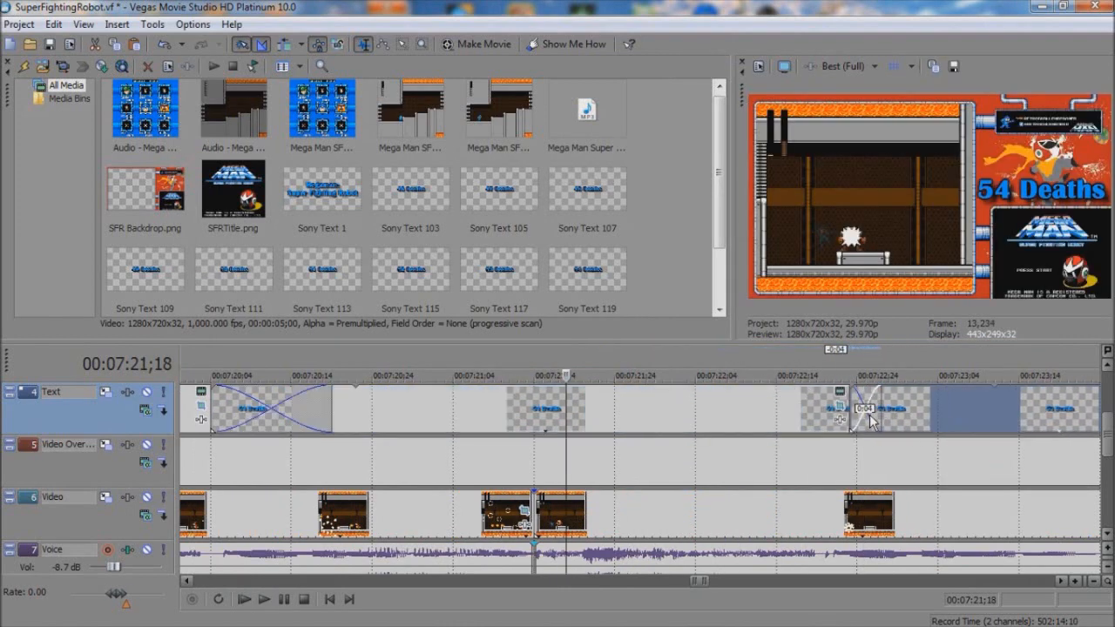
{"action": "left_click", "coordinate": [801, 417]}
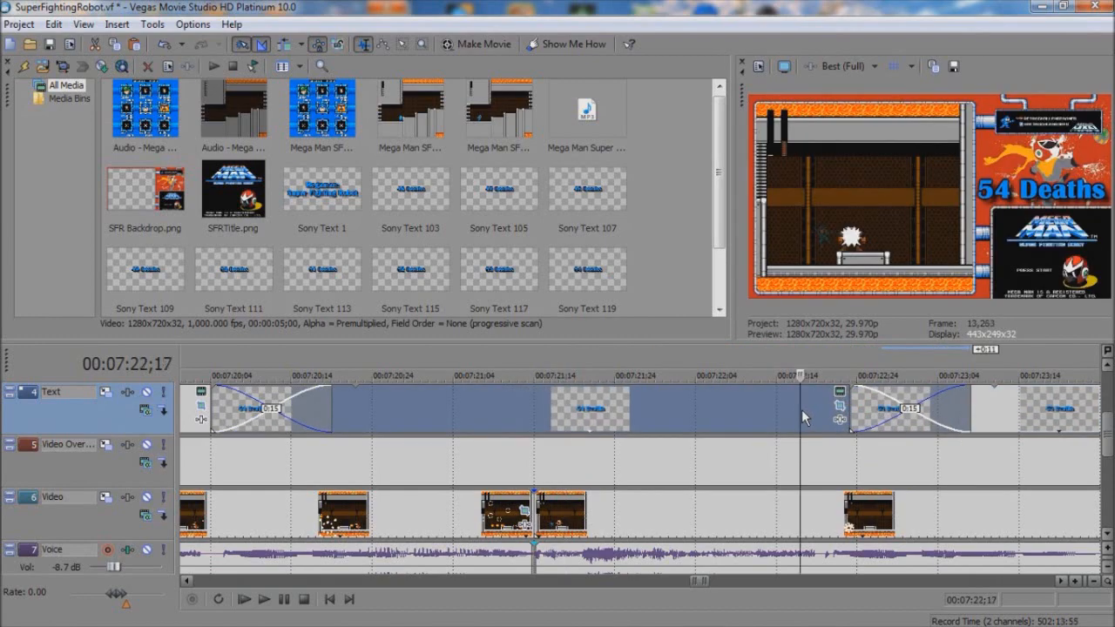
Step: Cut out 51:24 of gameplay following the latest split and move the remaining part back against the previous attempt
{"action": "scroll", "coordinate": [802, 417], "scroll_direction": "down", "scroll_amount": 15}
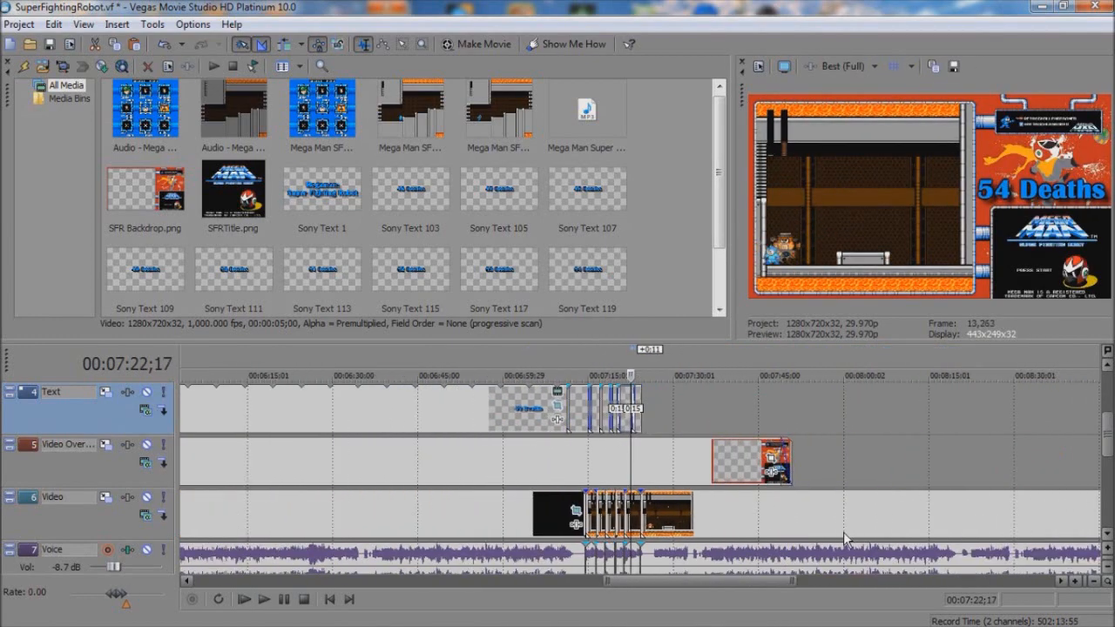
{"action": "scroll", "coordinate": [817, 516], "scroll_direction": "down", "scroll_amount": 1}
{"action": "left_click", "coordinate": [728, 485]}
{"action": "scroll", "coordinate": [727, 484], "scroll_direction": "up", "scroll_amount": 3}
{"action": "left_click", "coordinate": [656, 480]}
{"action": "key", "text": "s"}
{"action": "left_click", "coordinate": [610, 514]}
{"action": "key", "text": "Delete"}
{"action": "left_click_drag", "start_coordinate": [688, 517], "coordinate": [294, 517]}
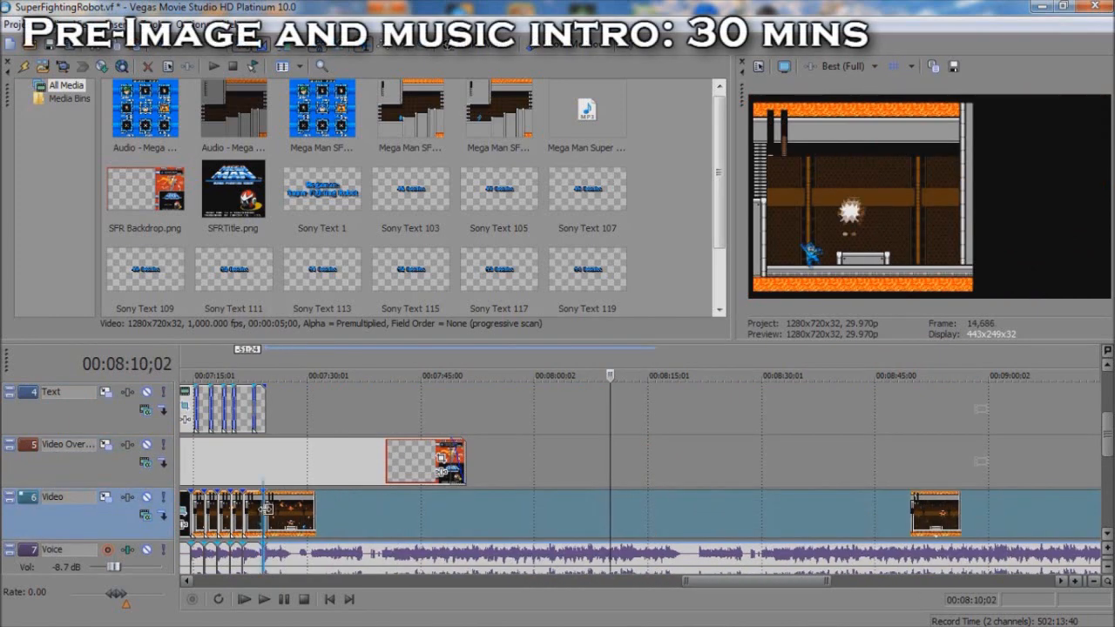
{"action": "left_click", "coordinate": [266, 508]}
Step: Play the new join, trim about 0:15 from the start of the moved gameplay, close the gap and start playback
{"action": "scroll", "coordinate": [450, 533], "scroll_direction": "up", "scroll_amount": 8}
{"action": "left_click", "coordinate": [386, 516]}
{"action": "key", "text": "space"}
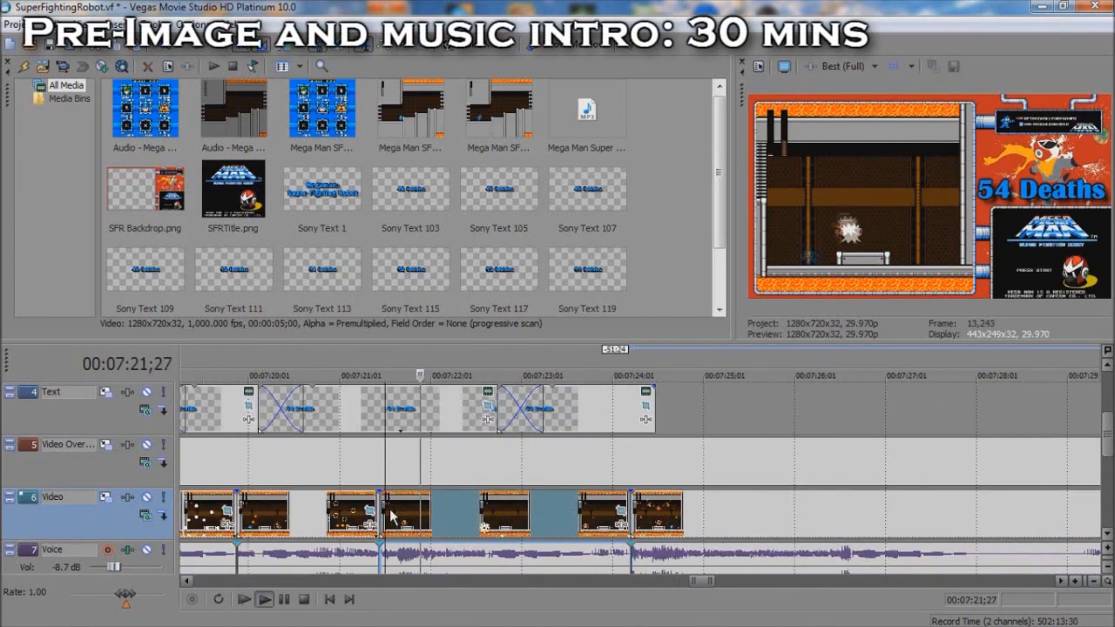
{"action": "key", "text": "space"}
{"action": "left_click", "coordinate": [635, 519]}
{"action": "left_click_drag", "start_coordinate": [634, 519], "coordinate": [678, 520]}
{"action": "left_click_drag", "start_coordinate": [708, 520], "coordinate": [665, 520]}
{"action": "key", "text": "space"}
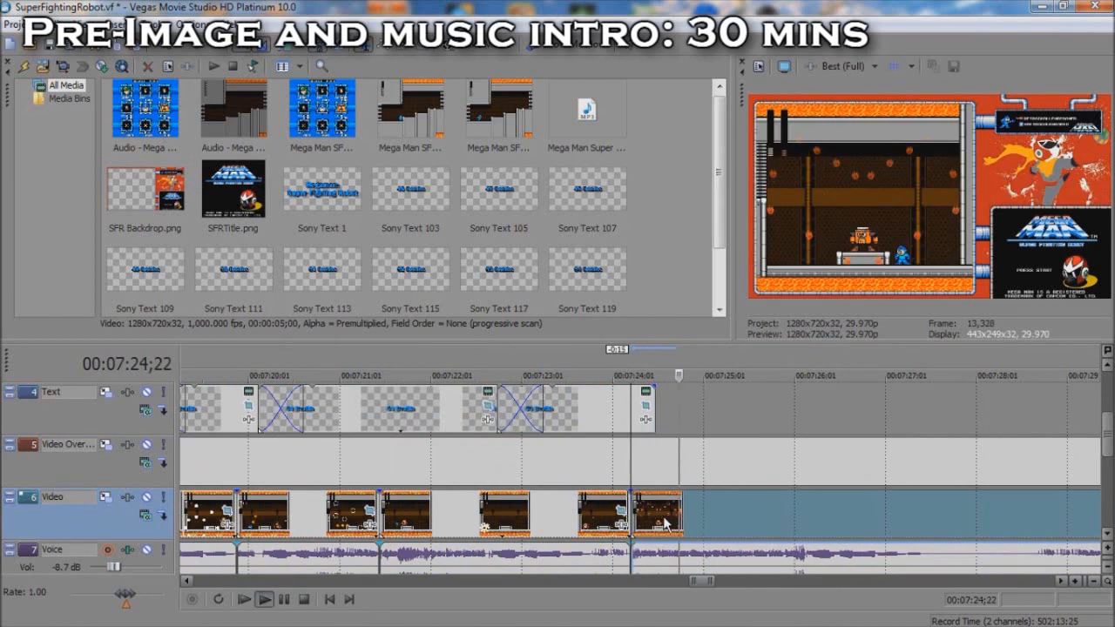
Step: Trim 0:17 from the start of the gameplay following the 7:24;07 join and close the gap
{"action": "key", "text": "space"}
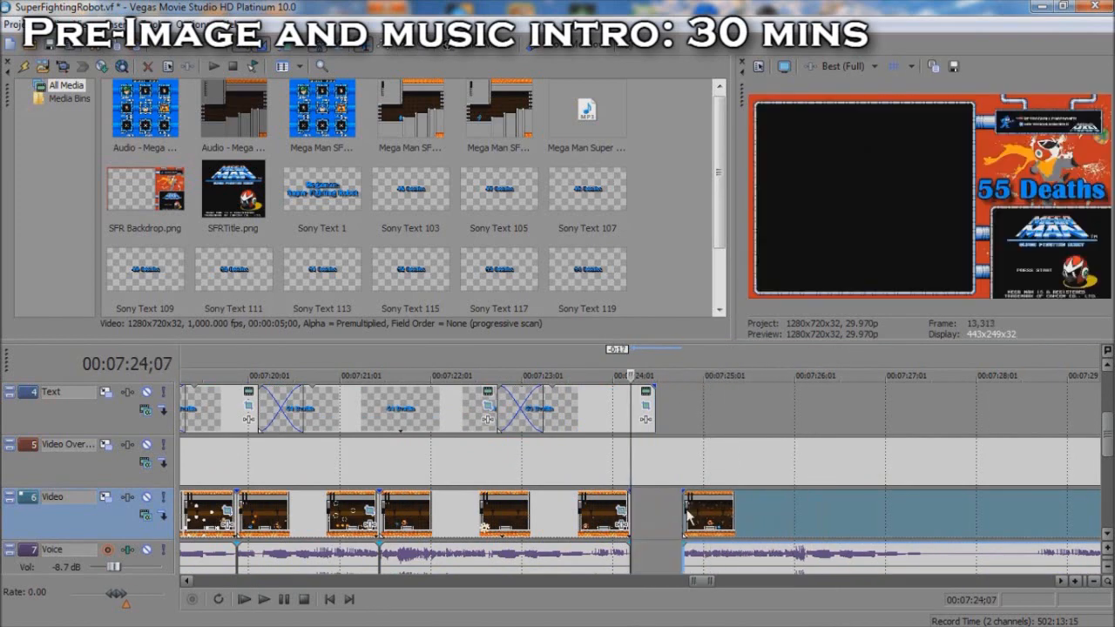
{"action": "key", "text": "space"}
{"action": "key", "text": "space"}
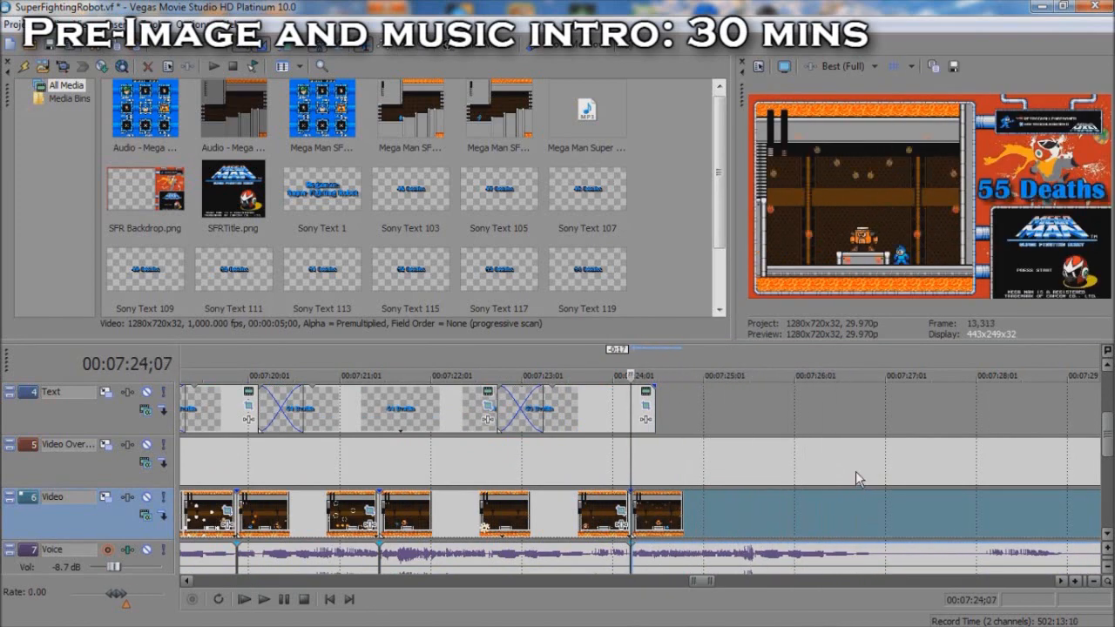
{"action": "left_click", "coordinate": [856, 475]}
{"action": "key", "text": "s"}
{"action": "left_click", "coordinate": [613, 421]}
{"action": "key", "text": "ctrl+c"}
{"action": "left_click", "coordinate": [671, 421]}
{"action": "key", "text": "ctrl+v"}
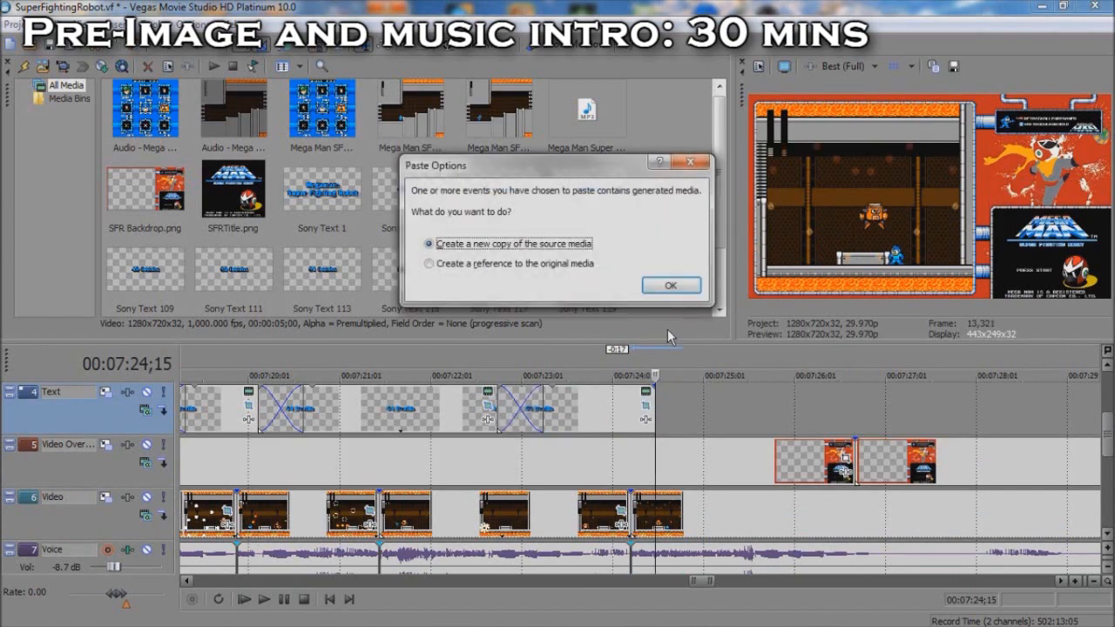
{"action": "left_click", "coordinate": [667, 284]}
{"action": "key", "text": "ctrl+z"}
{"action": "key", "text": "ctrl+z"}
Step: Split the gameplay at 7:26;19 at the end of the current boss attempt
{"action": "left_click", "coordinate": [834, 525]}
{"action": "key", "text": "Right"}
{"action": "key", "text": "Right"}
{"action": "key", "text": "Right"}
{"action": "key", "text": "Right"}
{"action": "key", "text": "Right"}
{"action": "key", "text": "Right"}
{"action": "key", "text": "s"}
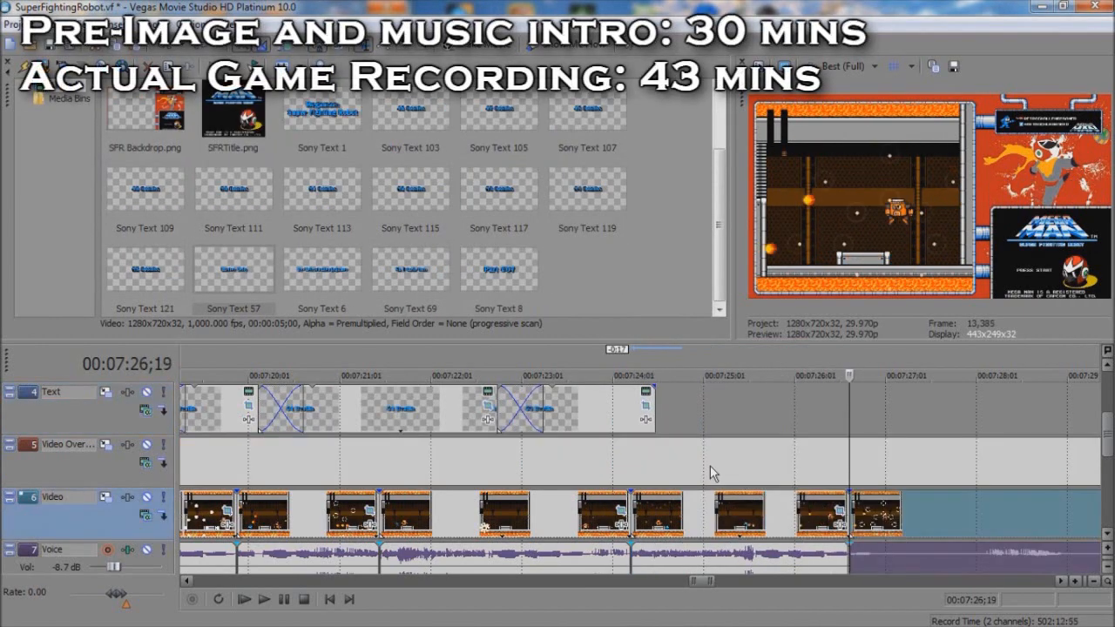
Step: Paste a new copy of the 55 Deaths text directly after the original and change its wording to 56 Deaths
{"action": "left_click", "coordinate": [653, 407]}
{"action": "left_click", "coordinate": [573, 407]}
{"action": "key", "text": "ctrl+c"}
{"action": "left_click", "coordinate": [659, 406]}
{"action": "key", "text": "ctrl+v"}
{"action": "left_click", "coordinate": [666, 288]}
{"action": "right_click", "coordinate": [704, 422]}
{"action": "left_click", "coordinate": [723, 88]}
{"action": "type", "text": "6"}
{"action": "key", "text": "Escape"}
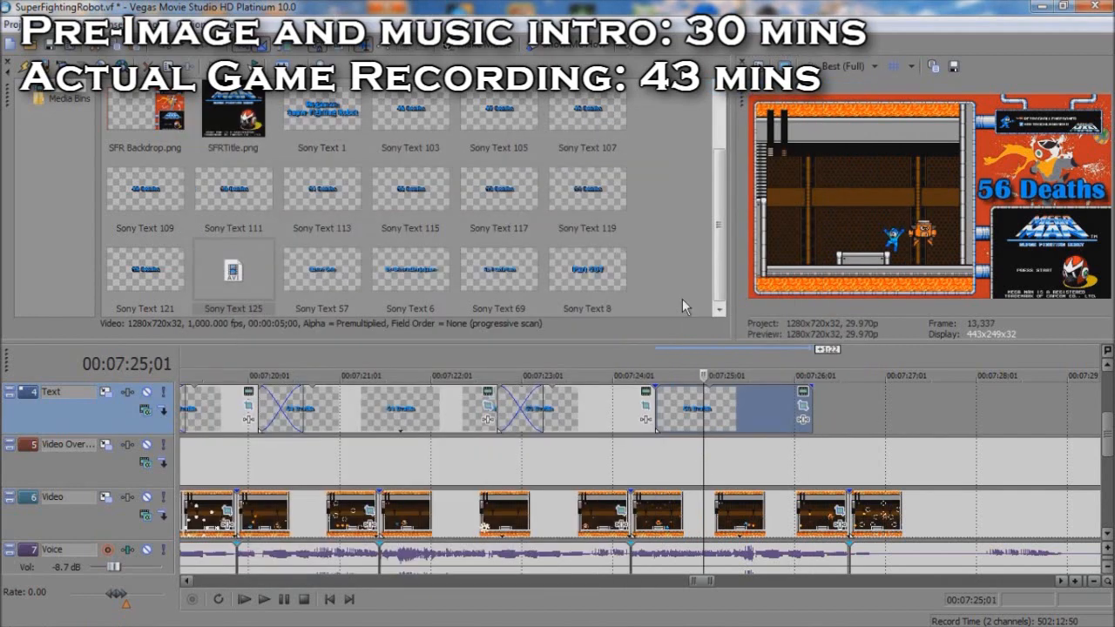
Step: Shift the 56 Deaths text later, extend 55 Deaths to reach it, and crossfade them over 0:15 around 7:25;23
{"action": "left_click", "coordinate": [769, 485]}
{"action": "left_click_drag", "start_coordinate": [658, 415], "coordinate": [772, 412]}
{"action": "scroll", "coordinate": [778, 409], "scroll_direction": "up", "scroll_amount": 3}
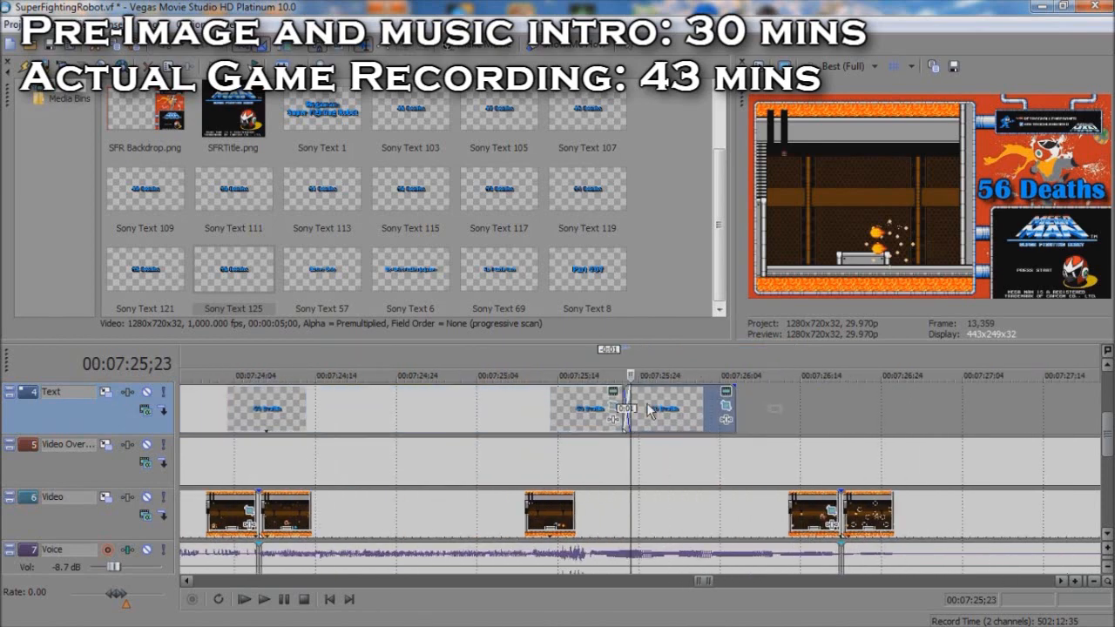
{"action": "left_click_drag", "start_coordinate": [629, 411], "coordinate": [1009, 406]}
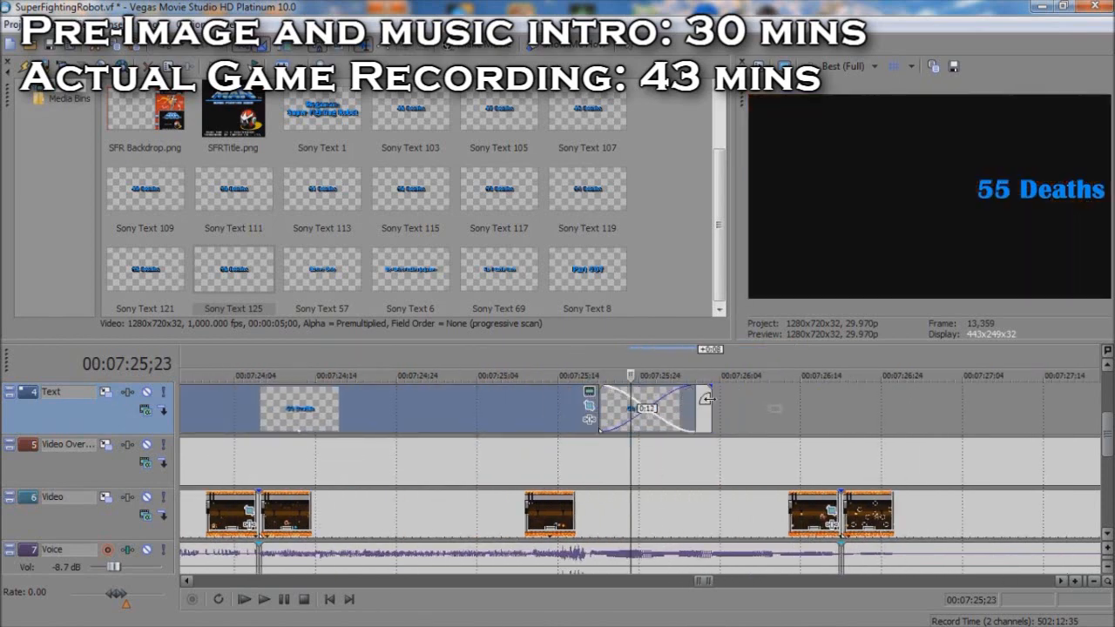
{"action": "left_click", "coordinate": [710, 399]}
{"action": "left_click_drag", "start_coordinate": [694, 408], "coordinate": [720, 409]}
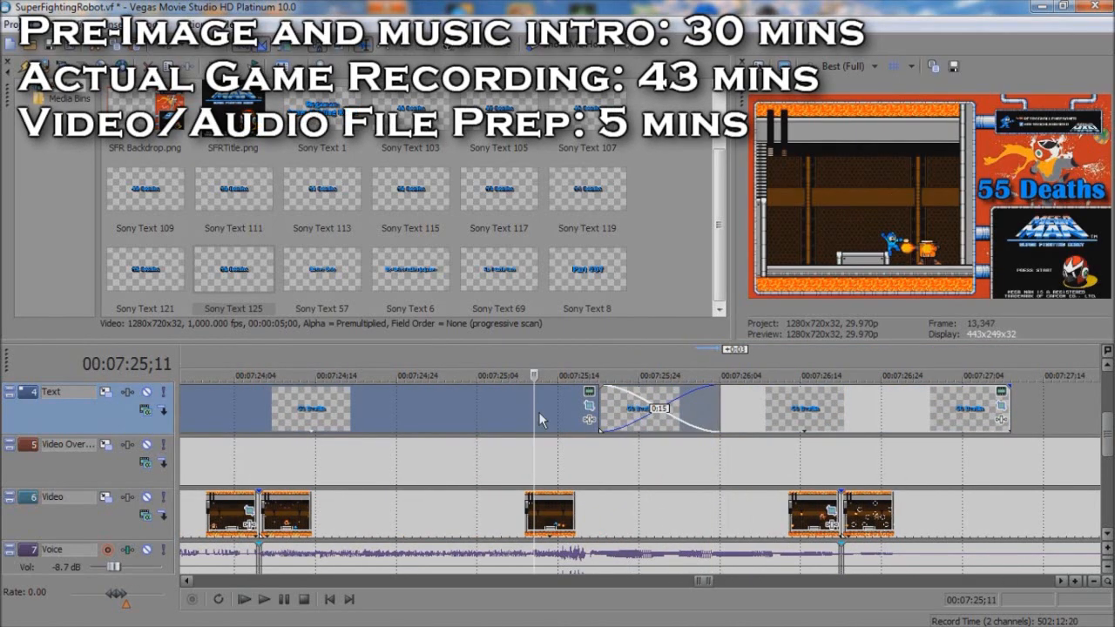
{"action": "left_click", "coordinate": [911, 462]}
Step: Split the remaining gameplay near 8:13 and again near 8:03 to isolate the next boss attempt
{"action": "scroll", "coordinate": [911, 463], "scroll_direction": "down", "scroll_amount": 6}
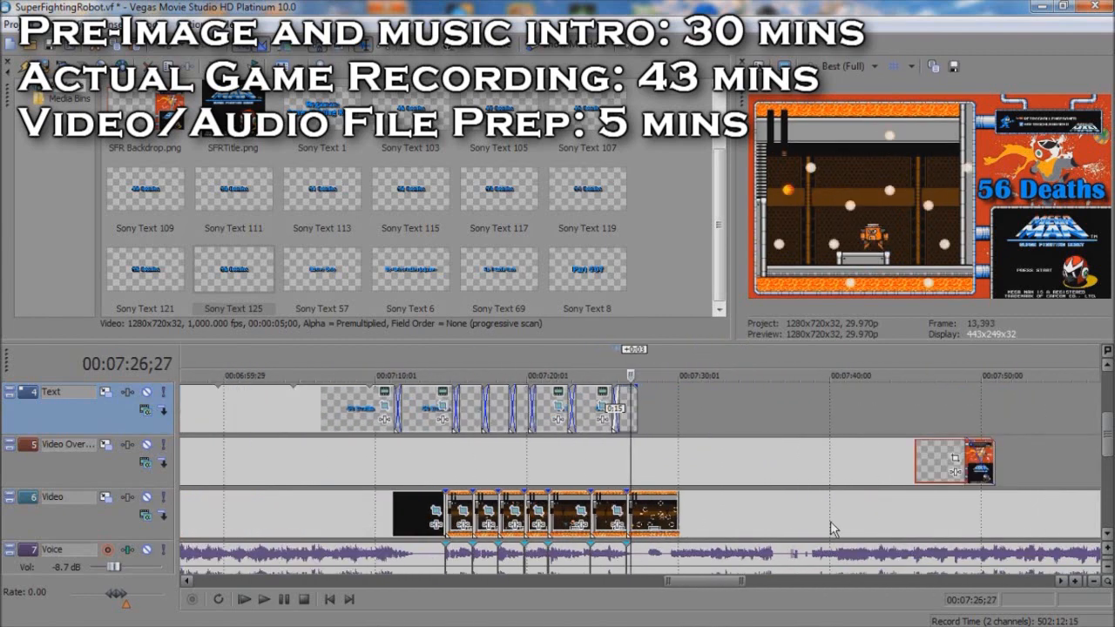
{"action": "scroll", "coordinate": [834, 529], "scroll_direction": "down", "scroll_amount": 3}
{"action": "left_click", "coordinate": [912, 482]}
{"action": "key", "text": "s"}
{"action": "left_click", "coordinate": [841, 528]}
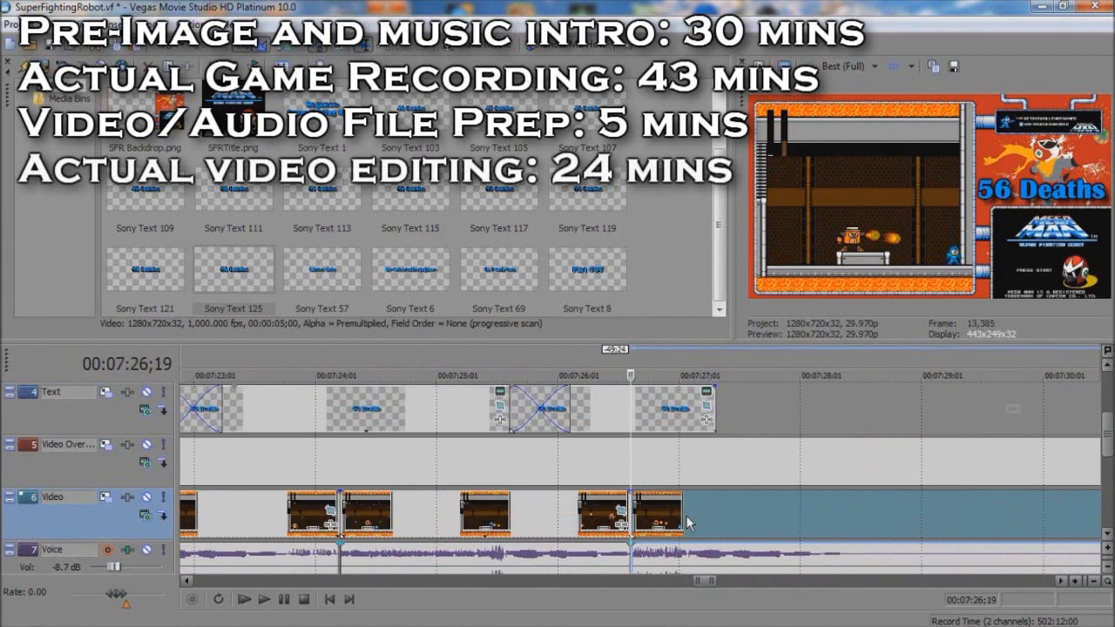
{"action": "key", "text": "space"}
{"action": "key", "text": "space"}
{"action": "left_click", "coordinate": [833, 530]}
{"action": "key", "text": "s"}
Step: Paste a new copy of the 56 Deaths text after the original and change its wording to 57 Deaths
{"action": "left_click", "coordinate": [652, 422]}
{"action": "key", "text": "ctrl+c"}
{"action": "left_click", "coordinate": [723, 416]}
{"action": "key", "text": "ctrl+v"}
{"action": "key", "text": "Return"}
{"action": "right_click", "coordinate": [756, 392]}
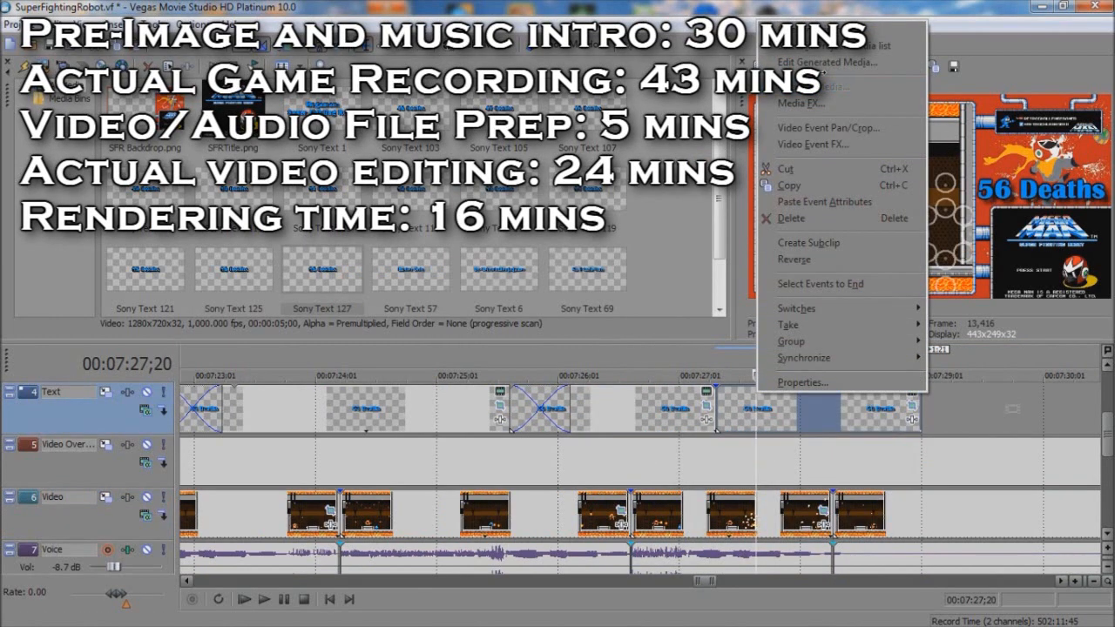
{"action": "left_click", "coordinate": [826, 62]}
{"action": "left_click", "coordinate": [637, 128]}
Step: Crossfade the 56 Deaths text with 57 Deaths over 0:15 around 7:27;10 and play the transition
{"action": "left_click", "coordinate": [715, 421]}
{"action": "scroll", "coordinate": [740, 421], "scroll_direction": "up", "scroll_amount": 4}
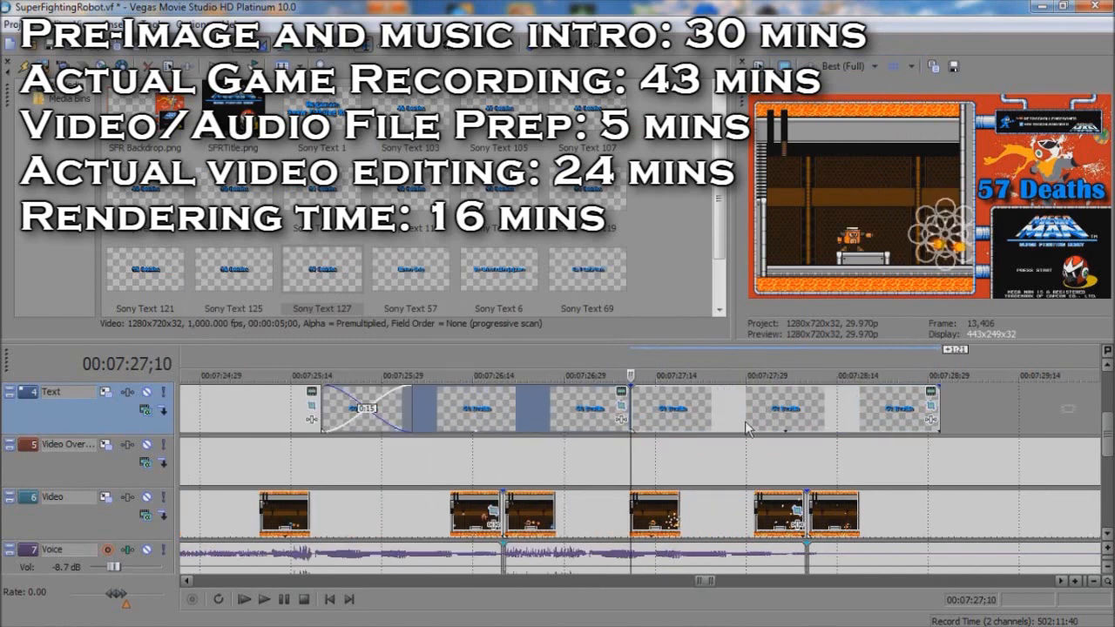
{"action": "left_click_drag", "start_coordinate": [696, 420], "coordinate": [809, 392]}
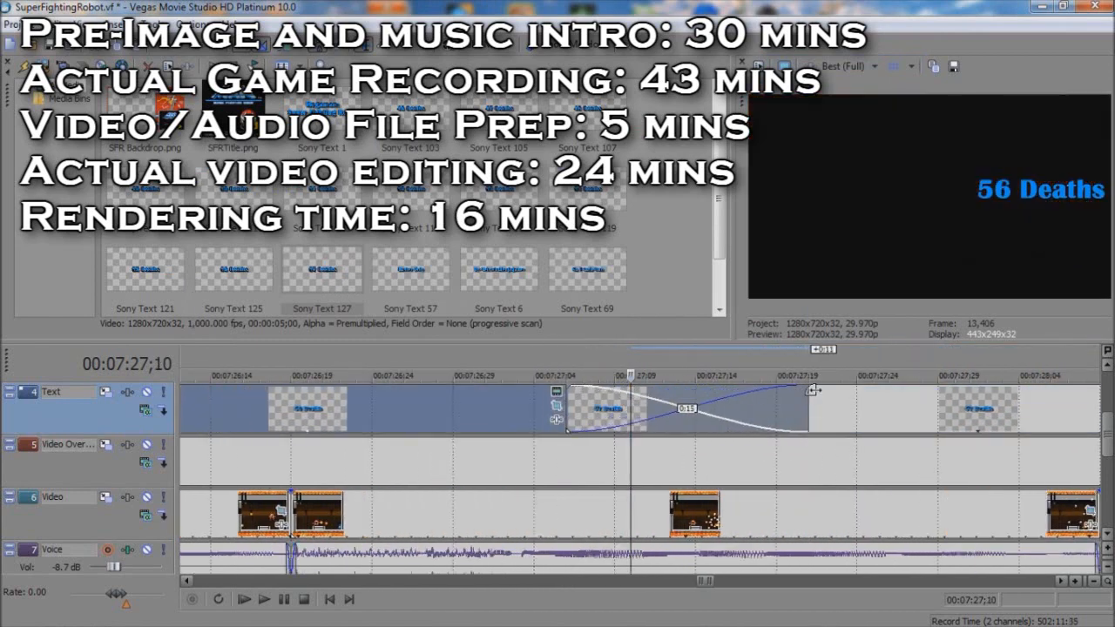
{"action": "left_click", "coordinate": [485, 405]}
{"action": "key", "text": "space"}
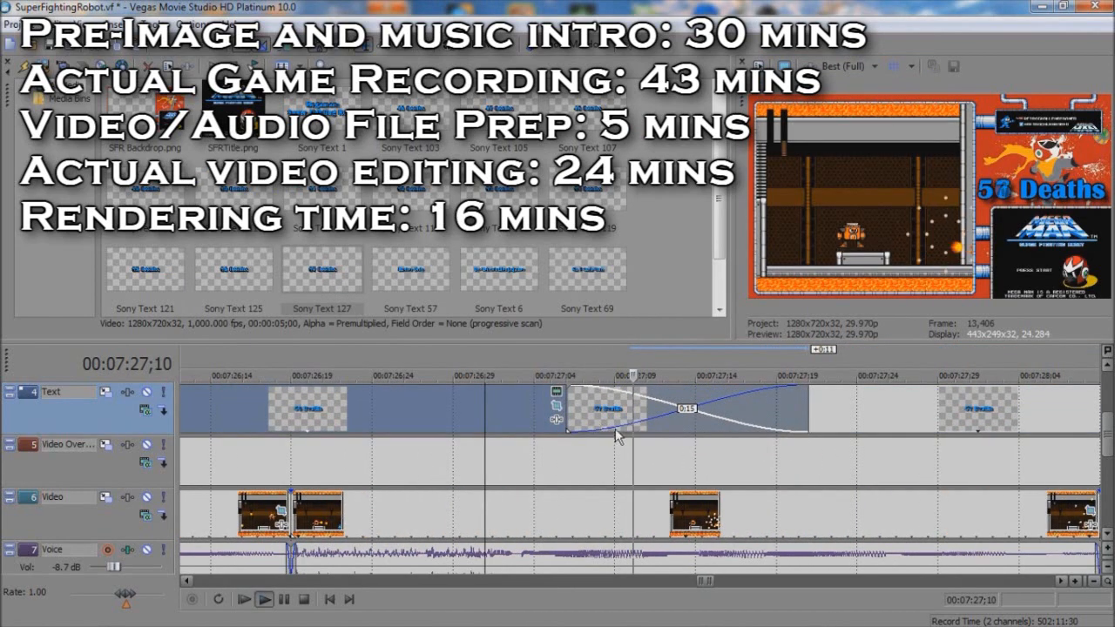
{"action": "scroll", "coordinate": [810, 506], "scroll_direction": "down", "scroll_amount": 10}
{"action": "key", "text": "space"}
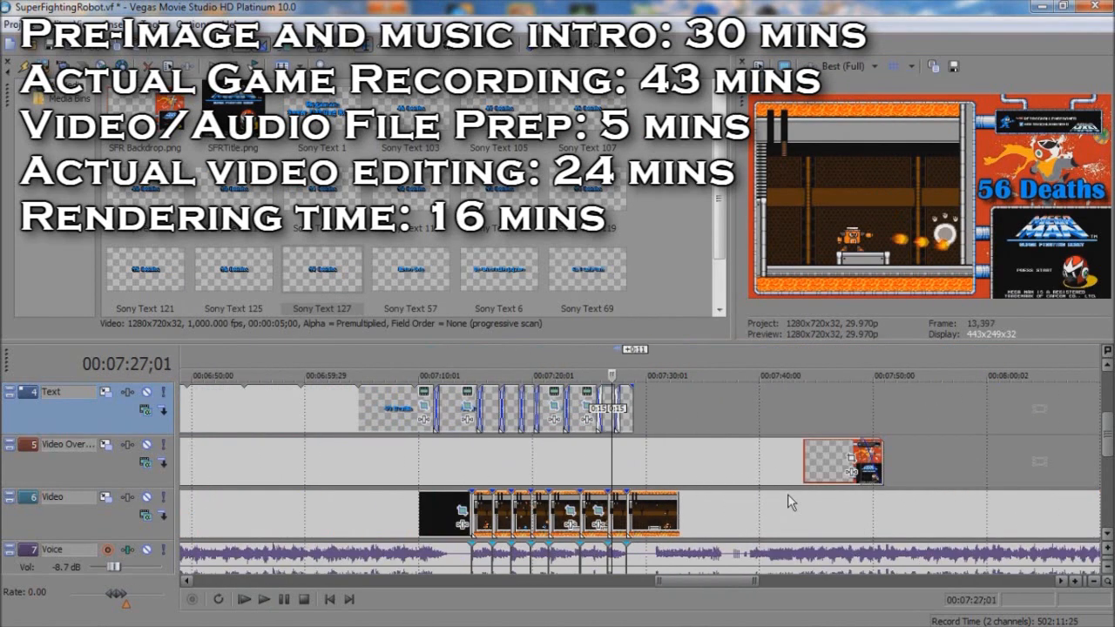
Step: Lengthen the 57 Deaths text and the backdrop overlay over the remaining gameplay, ending the text at about 9:24
{"action": "left_click", "coordinate": [819, 522]}
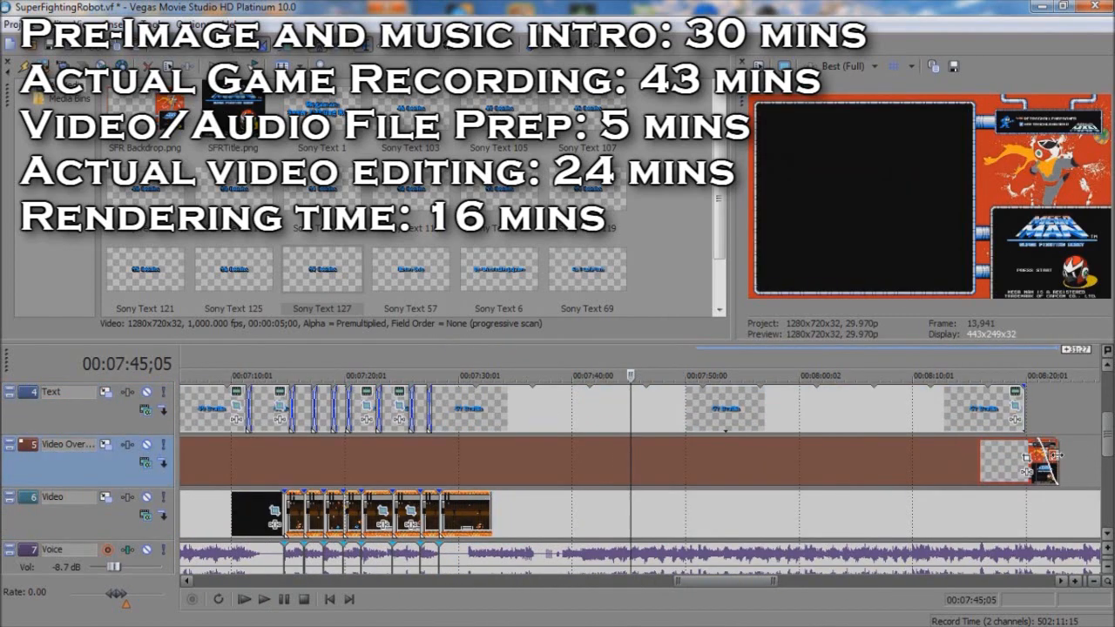
{"action": "scroll", "coordinate": [958, 453], "scroll_direction": "down", "scroll_amount": 4}
{"action": "left_click_drag", "start_coordinate": [760, 416], "coordinate": [1031, 417]}
Step: Place the second Audio - Mega Man recording on the Music track after the existing audio, starting at about 7:32
{"action": "left_click_drag", "start_coordinate": [1108, 442], "coordinate": [1109, 415]}
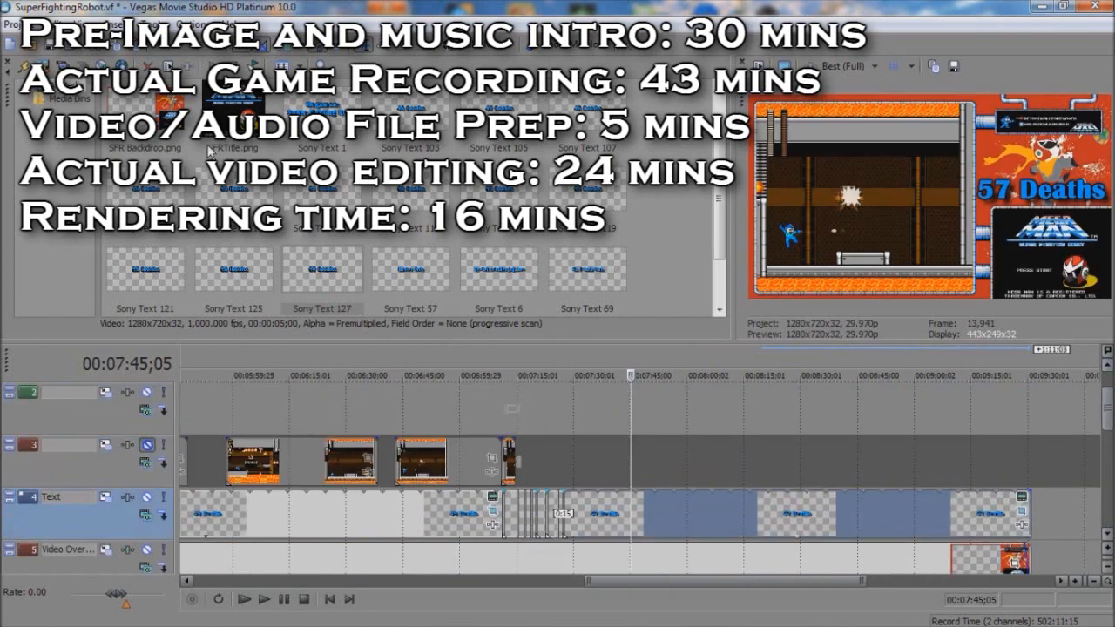
{"action": "left_click_drag", "start_coordinate": [720, 183], "coordinate": [720, 135]}
{"action": "left_click_drag", "start_coordinate": [233, 115], "coordinate": [651, 462]}
{"action": "left_click_drag", "start_coordinate": [1108, 425], "coordinate": [1108, 481]}
{"action": "left_click_drag", "start_coordinate": [678, 464], "coordinate": [610, 523]}
{"action": "left_click", "coordinate": [587, 514]}
{"action": "scroll", "coordinate": [601, 513], "scroll_direction": "up", "scroll_amount": 6}
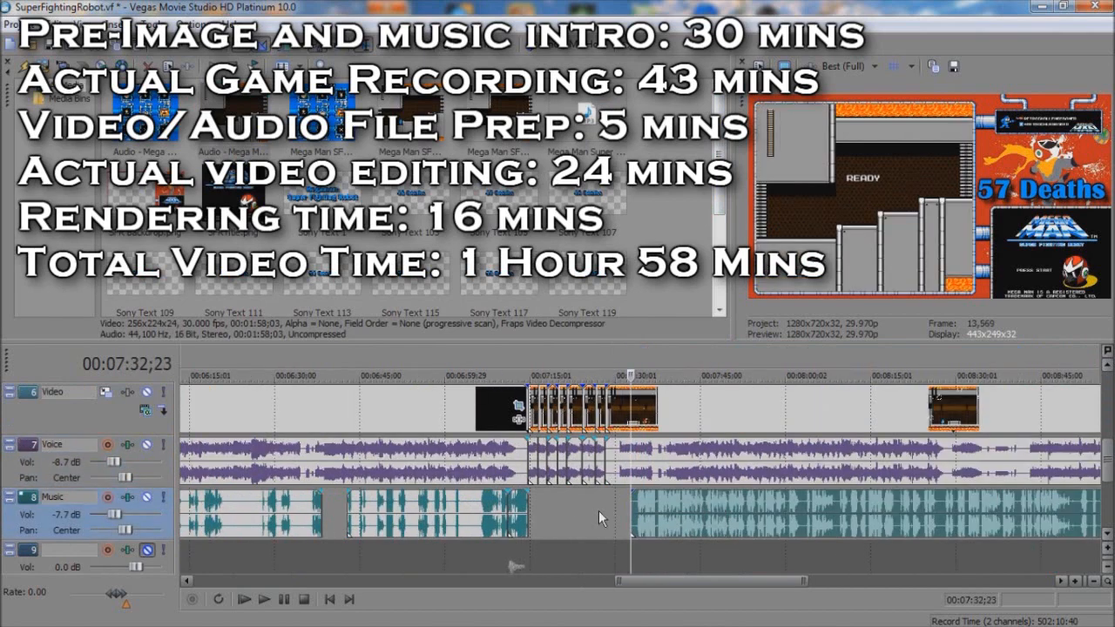
{"action": "left_click_drag", "start_coordinate": [676, 523], "coordinate": [635, 520]}
Step: Play the added Music-track audio, split it at 7:35;08 and trim 0:14 from the start of the remainder
{"action": "left_click", "coordinate": [603, 517]}
{"action": "key", "text": "space"}
{"action": "scroll", "coordinate": [660, 538], "scroll_direction": "up", "scroll_amount": 3}
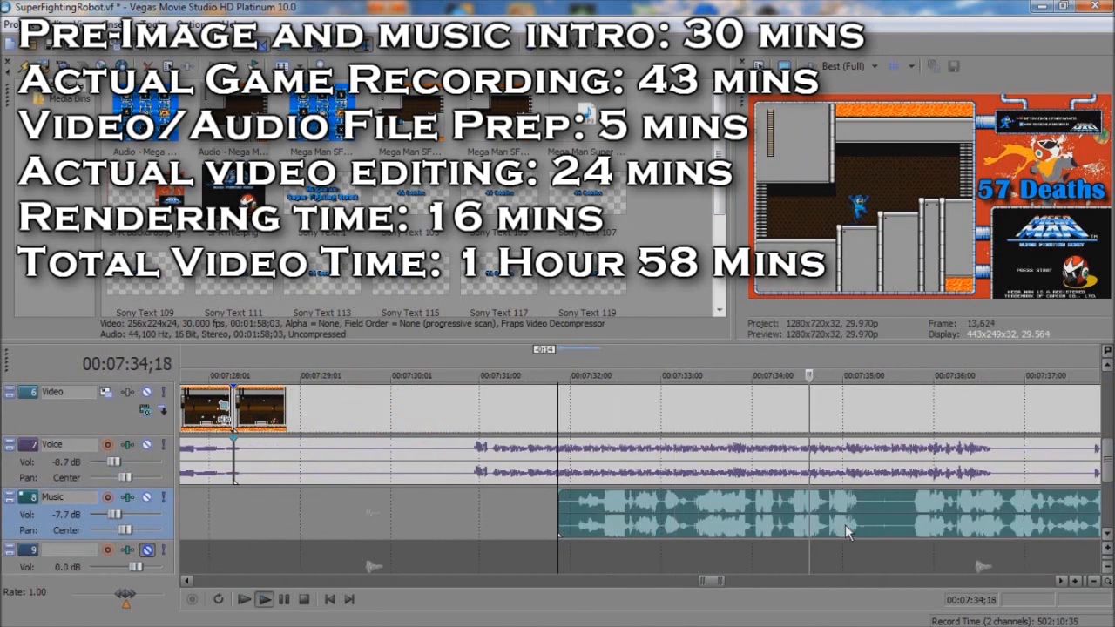
{"action": "left_click", "coordinate": [866, 511]}
{"action": "key", "text": "s"}
{"action": "key", "text": "space"}
{"action": "left_click_drag", "start_coordinate": [867, 511], "coordinate": [911, 512]}
Step: Split the Music-track audio near 7:39;21 and adjust the start of the remaining part at the cut
{"action": "left_click", "coordinate": [904, 581]}
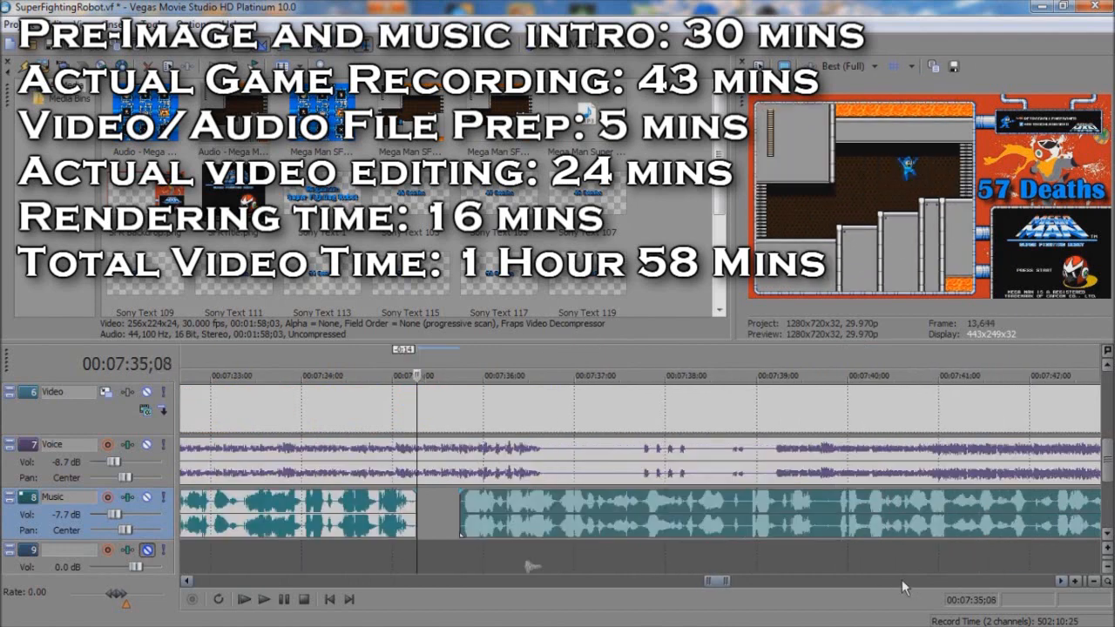
{"action": "left_click", "coordinate": [903, 581]}
{"action": "left_click", "coordinate": [330, 520]}
{"action": "key", "text": "space"}
{"action": "left_click", "coordinate": [369, 509]}
{"action": "key", "text": "s"}
{"action": "left_click_drag", "start_coordinate": [369, 507], "coordinate": [385, 507]}
Step: Split the Music-track audio at 7:43;18 and trim both sides of the cut, taking 0:05 off the following part
{"action": "left_click", "coordinate": [724, 521]}
{"action": "key", "text": "s"}
{"action": "key", "text": "space"}
{"action": "left_click_drag", "start_coordinate": [708, 521], "coordinate": [743, 517]}
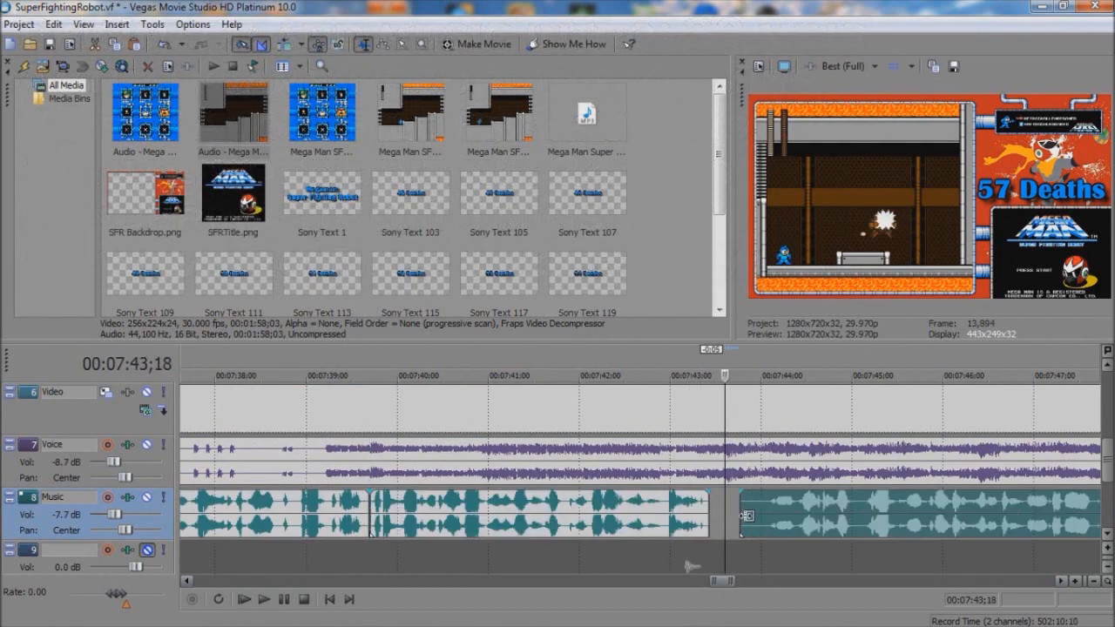
Step: Split the Music-track audio near 7:50;20 and 7:52;22, then move the trimmed piece between them 0:19 earlier
{"action": "left_click", "coordinate": [809, 582]}
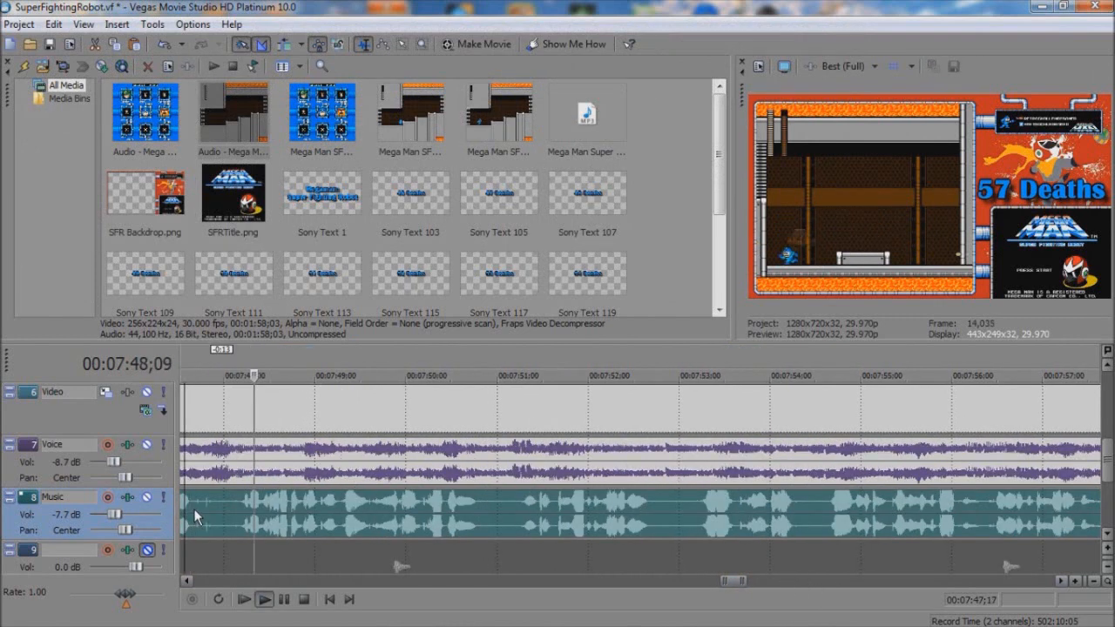
{"action": "left_click", "coordinate": [482, 512]}
{"action": "key", "text": "s"}
{"action": "left_click_drag", "start_coordinate": [468, 515], "coordinate": [518, 524]}
{"action": "left_click", "coordinate": [655, 511]}
{"action": "key", "text": "s"}
{"action": "left_click_drag", "start_coordinate": [588, 515], "coordinate": [530, 515]}
{"action": "left_click", "coordinate": [430, 512]}
{"action": "key", "text": "space"}
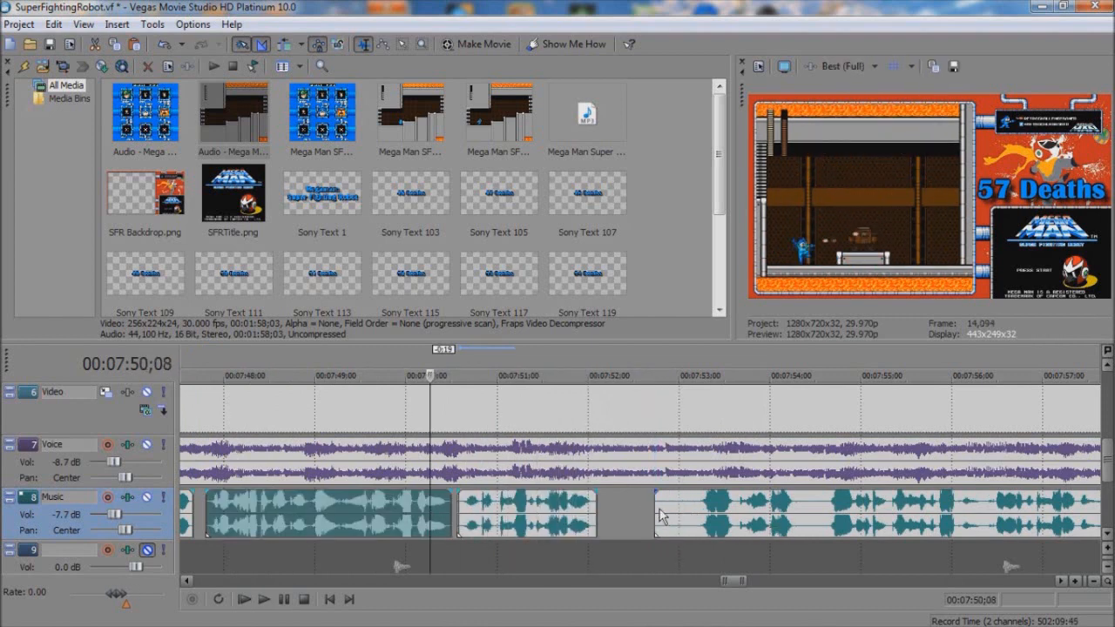
Step: Trim the start of the following audio, split it near 7:54;09 and move the short piece 0:10 later
{"action": "left_click_drag", "start_coordinate": [656, 518], "coordinate": [701, 521]}
{"action": "left_click", "coordinate": [700, 523]}
{"action": "left_click", "coordinate": [792, 582]}
{"action": "key", "text": "space"}
{"action": "left_click", "coordinate": [346, 517]}
{"action": "key", "text": "s"}
{"action": "mouse_move", "coordinate": [348, 519]}
{"action": "left_mouse_down"}
{"action": "mouse_move", "coordinate": [377, 520]}
{"action": "mouse_move", "coordinate": [343, 520]}
{"action": "left_mouse_up"}
{"action": "key", "text": "space"}
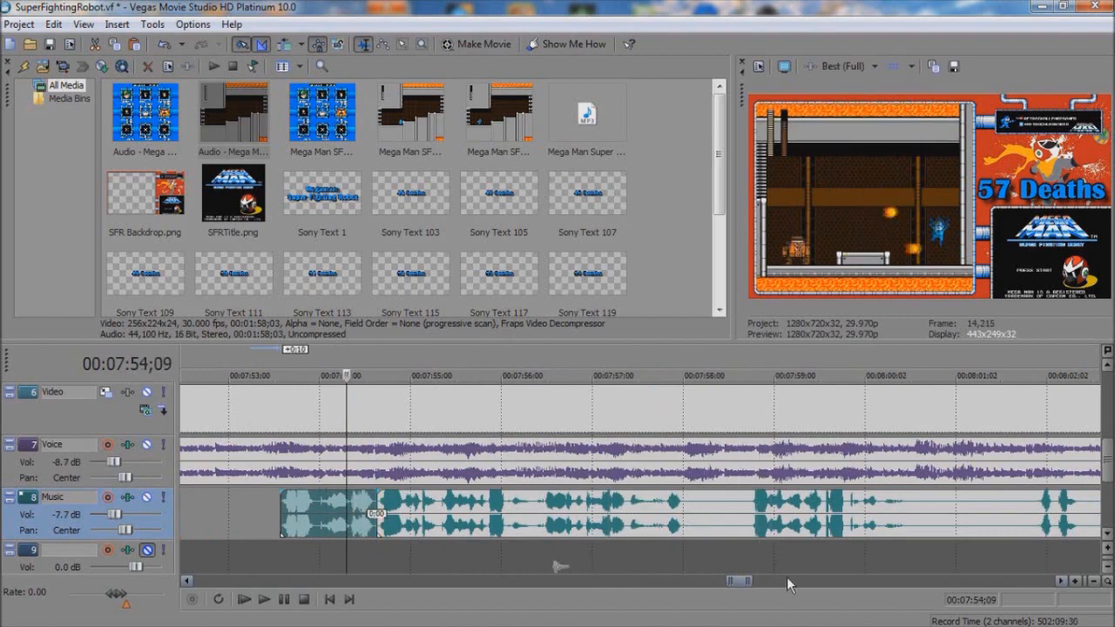
Step: Split the Music-track audio at 8:00;19 and trim 1:08 from the start of the remaining part
{"action": "left_click", "coordinate": [769, 581]}
{"action": "left_click", "coordinate": [407, 513]}
{"action": "left_click", "coordinate": [467, 510]}
{"action": "key", "text": "space"}
{"action": "key", "text": "s"}
{"action": "left_click_drag", "start_coordinate": [469, 521], "coordinate": [585, 528]}
{"action": "key", "text": "space"}
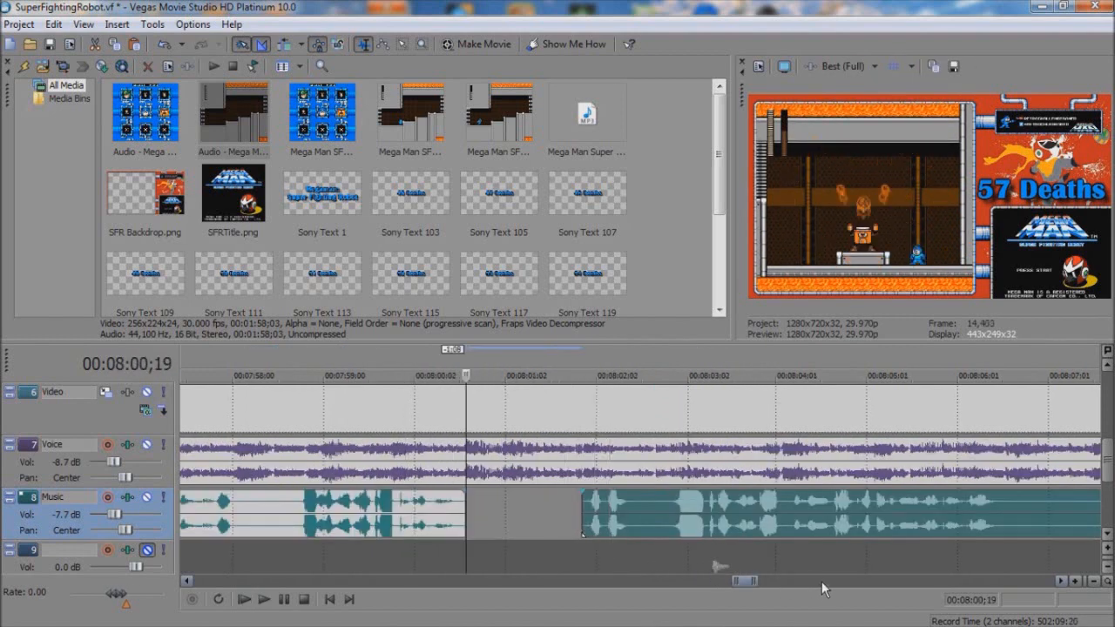
Step: Split off the opening section of the remaining audio near 8:02;12 and shift it to start at 8:02;09
{"action": "left_click", "coordinate": [822, 582]}
{"action": "key", "text": "space"}
{"action": "left_click", "coordinate": [447, 582]}
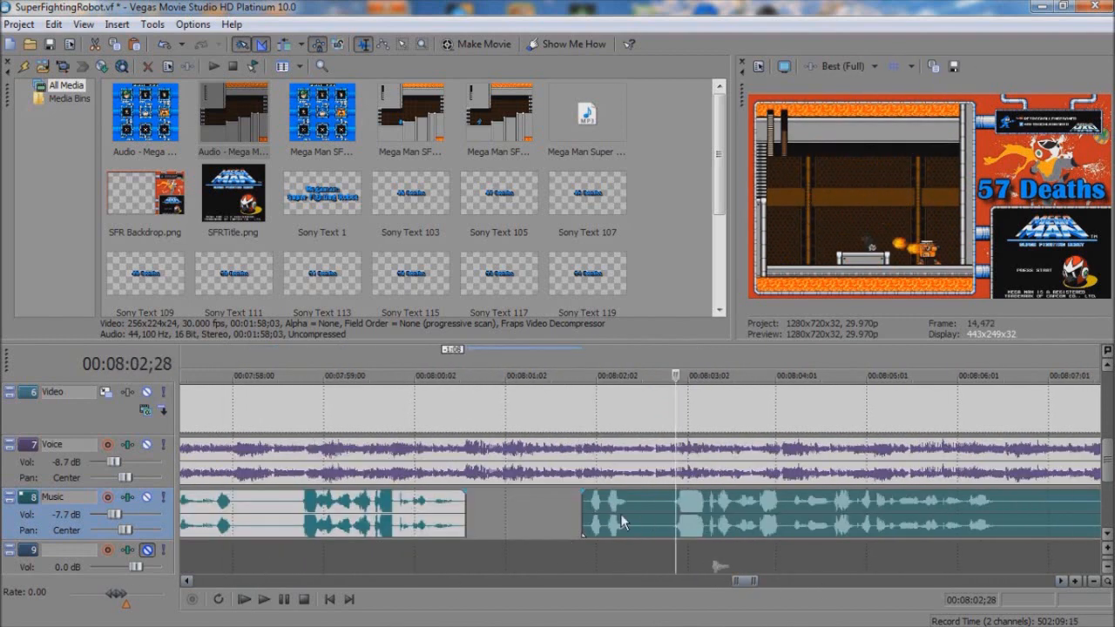
{"action": "left_click", "coordinate": [633, 511]}
{"action": "key", "text": "s"}
{"action": "mouse_move", "coordinate": [634, 512]}
{"action": "left_mouse_down"}
{"action": "mouse_move", "coordinate": [672, 515]}
{"action": "mouse_move", "coordinate": [643, 522]}
{"action": "left_mouse_up"}
{"action": "left_click", "coordinate": [619, 516]}
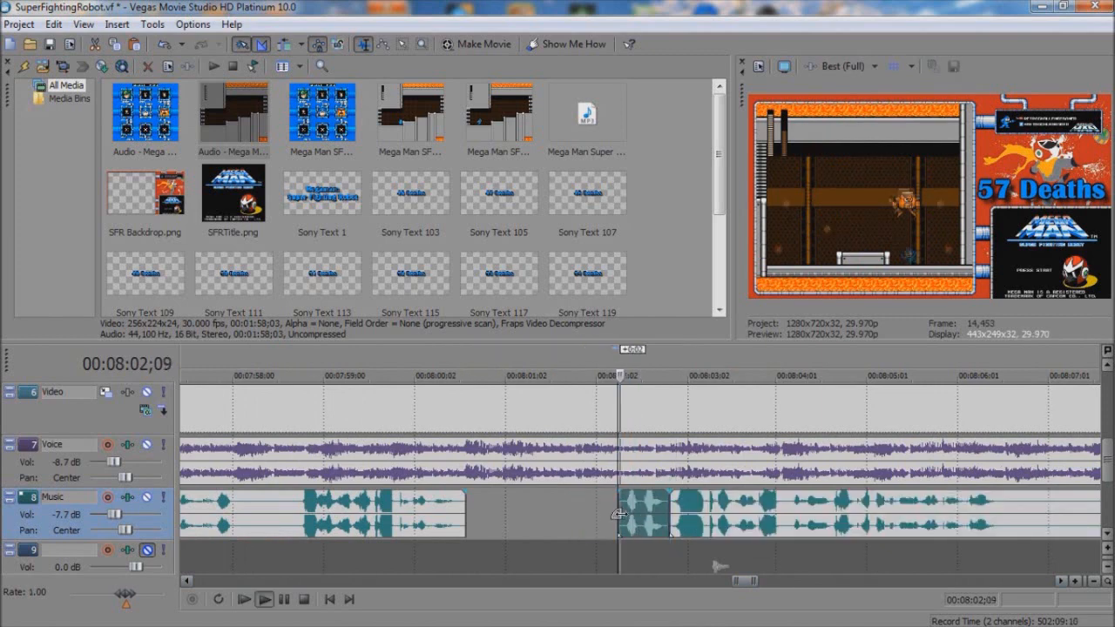
{"action": "key", "text": "space"}
Step: Play further along the Music-track audio and split it near 8:09;02
{"action": "left_click", "coordinate": [810, 581]}
{"action": "key", "text": "space"}
{"action": "left_click", "coordinate": [531, 513]}
{"action": "left_click", "coordinate": [688, 527]}
{"action": "key", "text": "space"}
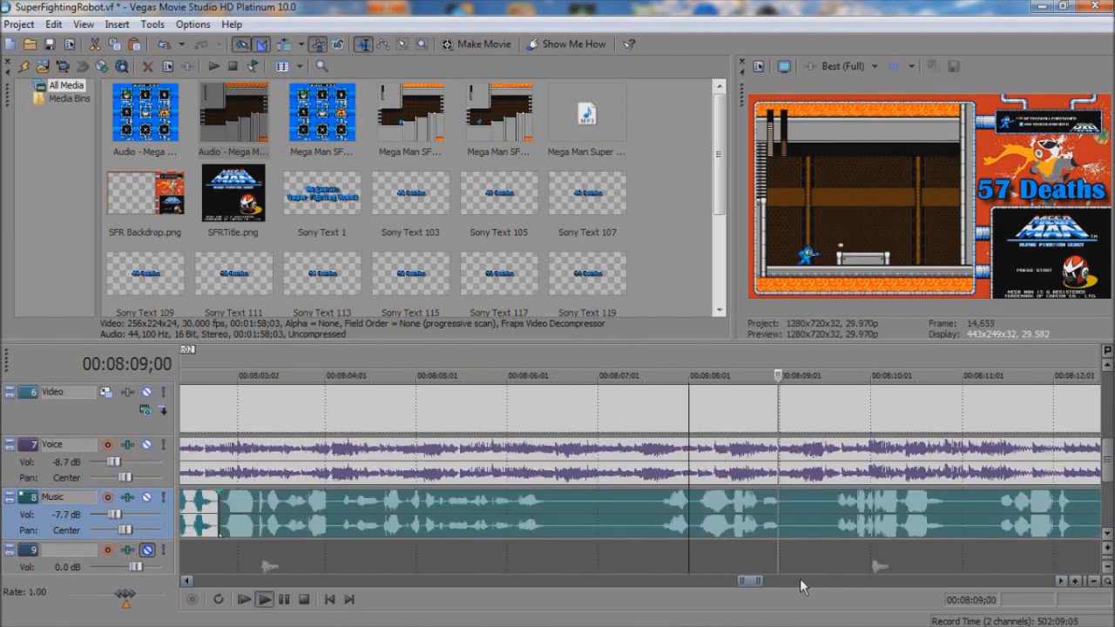
{"action": "left_click", "coordinate": [786, 515]}
{"action": "key", "text": "s"}
Step: Trim the preceding audio back to about 8:06;13, move the section before the 8:09;02 split earlier and play it
{"action": "left_click", "coordinate": [658, 515]}
{"action": "key", "text": "s"}
{"action": "key", "text": "space"}
{"action": "left_click_drag", "start_coordinate": [656, 515], "coordinate": [547, 515]}
{"action": "left_click_drag", "start_coordinate": [671, 515], "coordinate": [575, 514]}
{"action": "left_click", "coordinate": [490, 515]}
{"action": "key", "text": "space"}
Step: Trim 0:15 from the start of the remaining Music-track audio and move it 0:06 earlier
{"action": "left_click_drag", "start_coordinate": [788, 509], "coordinate": [833, 510]}
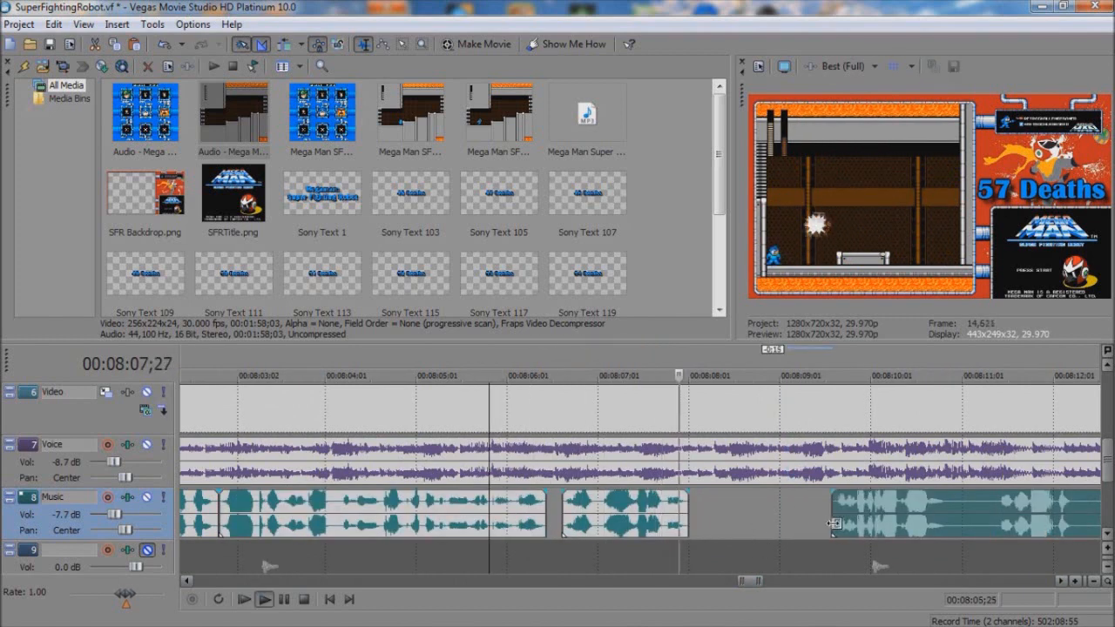
{"action": "key", "text": "space"}
{"action": "left_click", "coordinate": [869, 582]}
{"action": "key", "text": "space"}
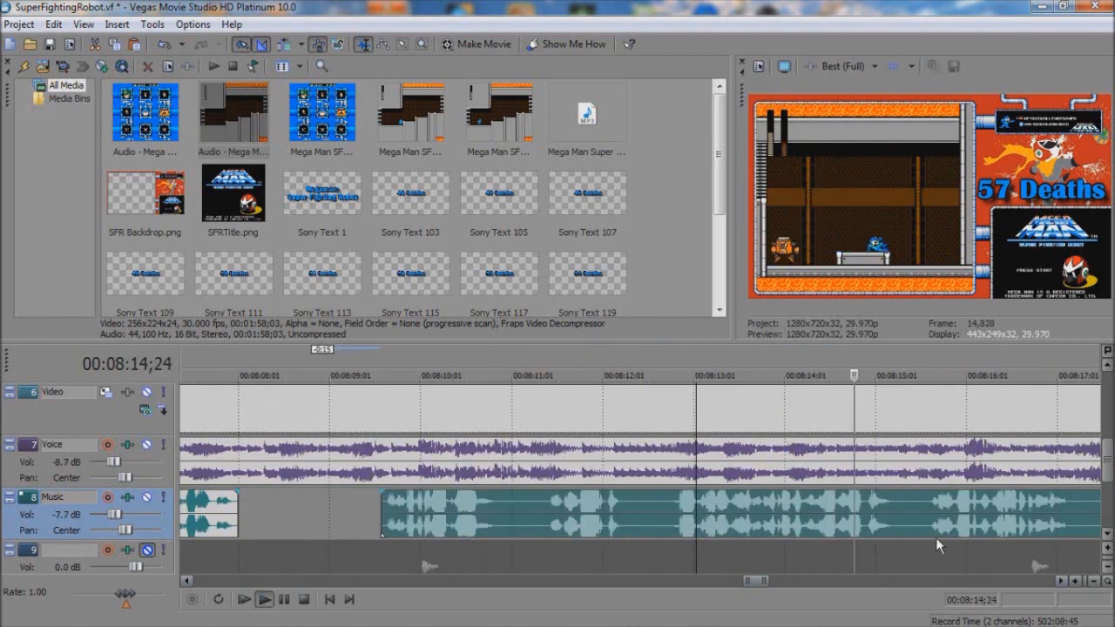
{"action": "left_click", "coordinate": [552, 507]}
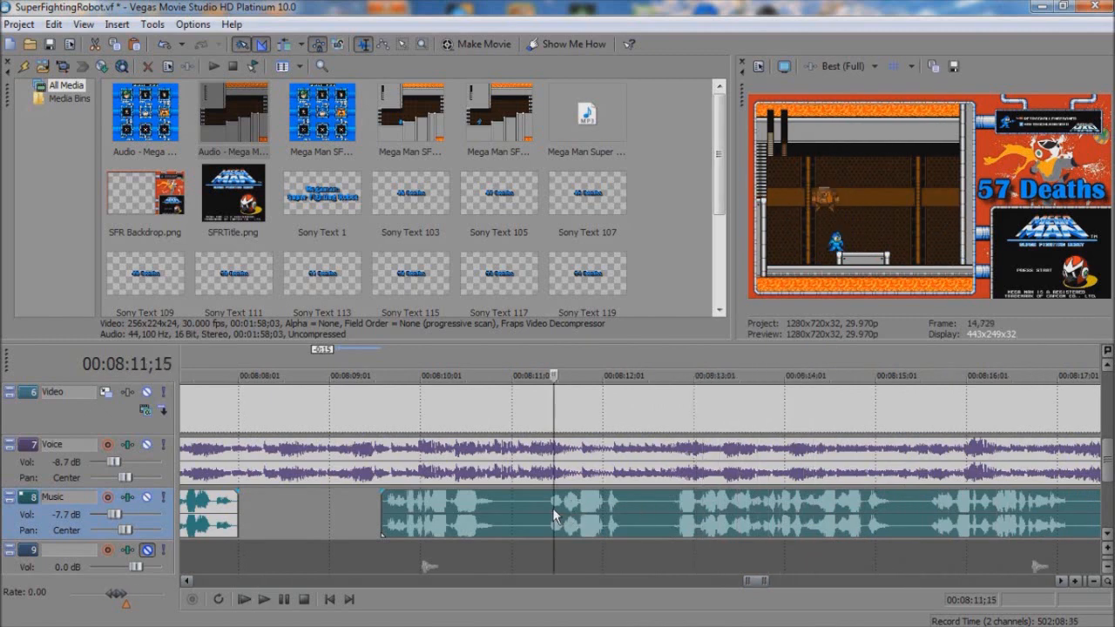
{"action": "left_click_drag", "start_coordinate": [653, 523], "coordinate": [633, 523]}
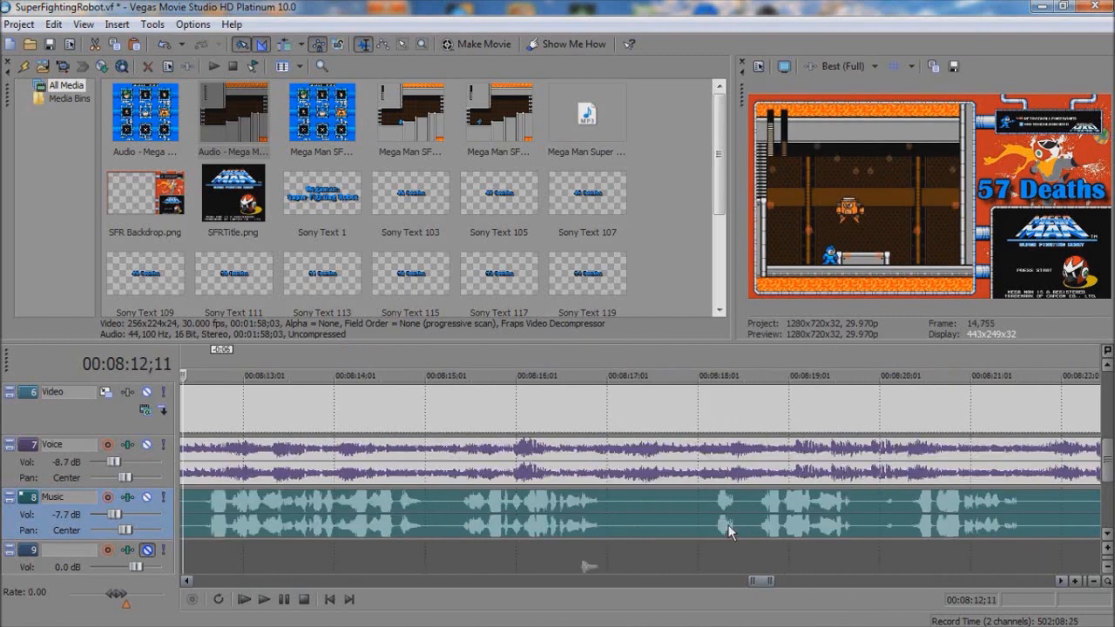
Step: Play the Music-track audio from about 8:12 onward to check how it follows the gameplay
{"action": "left_click", "coordinate": [728, 525]}
{"action": "key", "text": "space"}
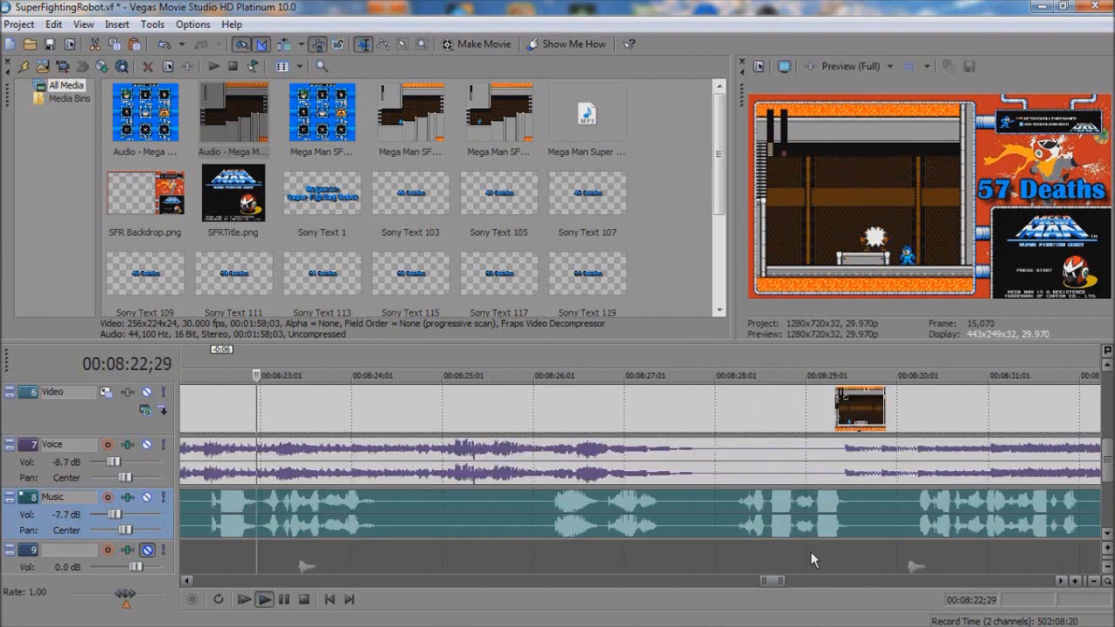
{"action": "key", "text": "space"}
{"action": "left_click", "coordinate": [860, 587]}
{"action": "left_click", "coordinate": [860, 586]}
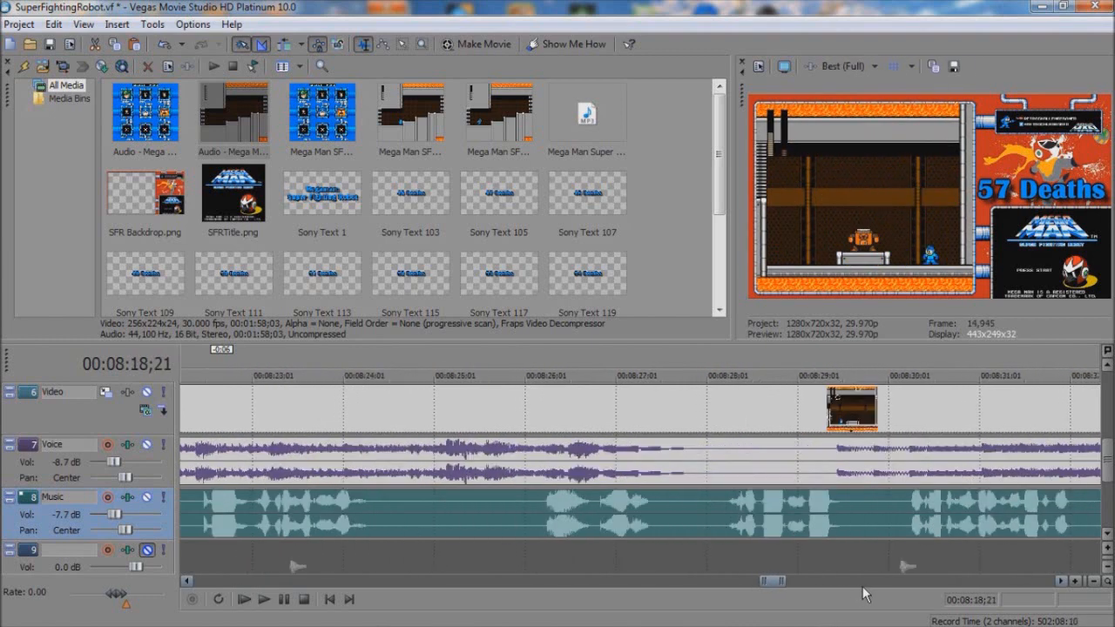
{"action": "left_click", "coordinate": [862, 586]}
{"action": "left_click", "coordinate": [566, 521]}
{"action": "key", "text": "space"}
Step: Split the Music-track audio at 8:35;22 and trim 0:13 from the start of the remaining part
{"action": "left_click", "coordinate": [857, 587]}
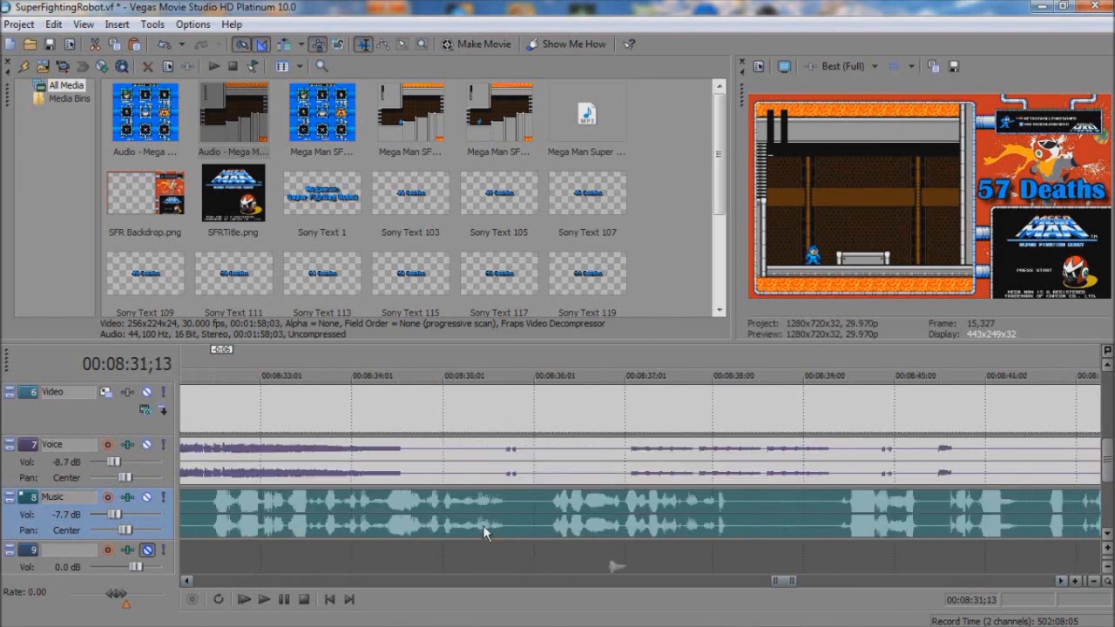
{"action": "left_click", "coordinate": [507, 512]}
{"action": "key", "text": "s"}
{"action": "left_click_drag", "start_coordinate": [509, 515], "coordinate": [547, 520]}
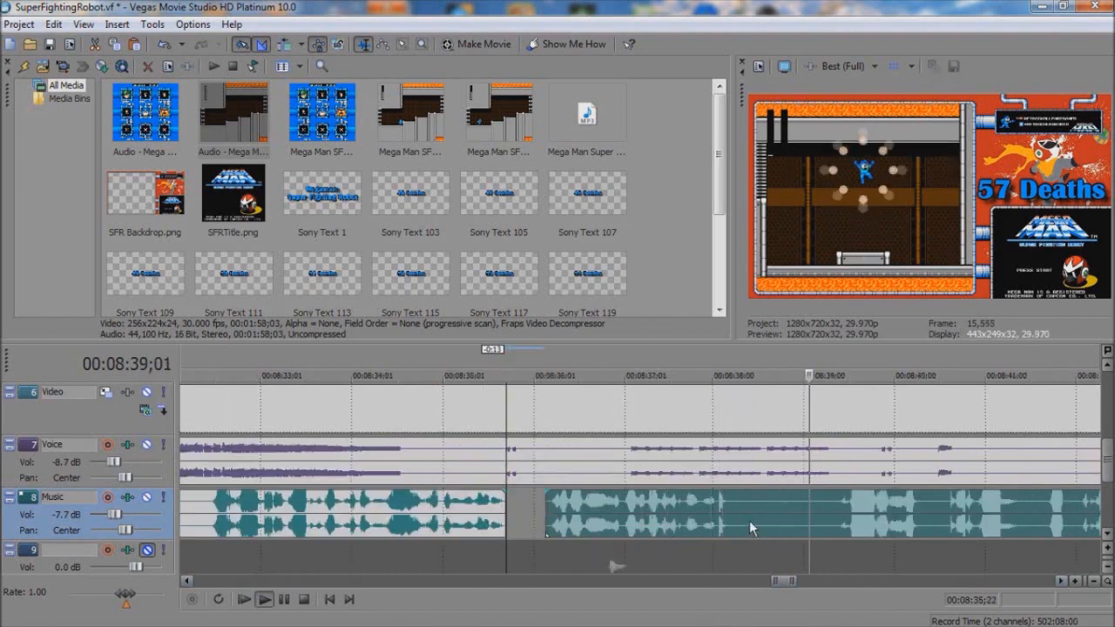
Step: Split the Music-track audio near 8:38, trim 1:04 from the start of the remainder and play onward
{"action": "left_click", "coordinate": [730, 518]}
{"action": "key", "text": "s"}
{"action": "left_click_drag", "start_coordinate": [732, 512], "coordinate": [836, 518]}
{"action": "key", "text": "space"}
{"action": "left_click", "coordinate": [859, 581]}
{"action": "left_click", "coordinate": [520, 520]}
{"action": "key", "text": "space"}
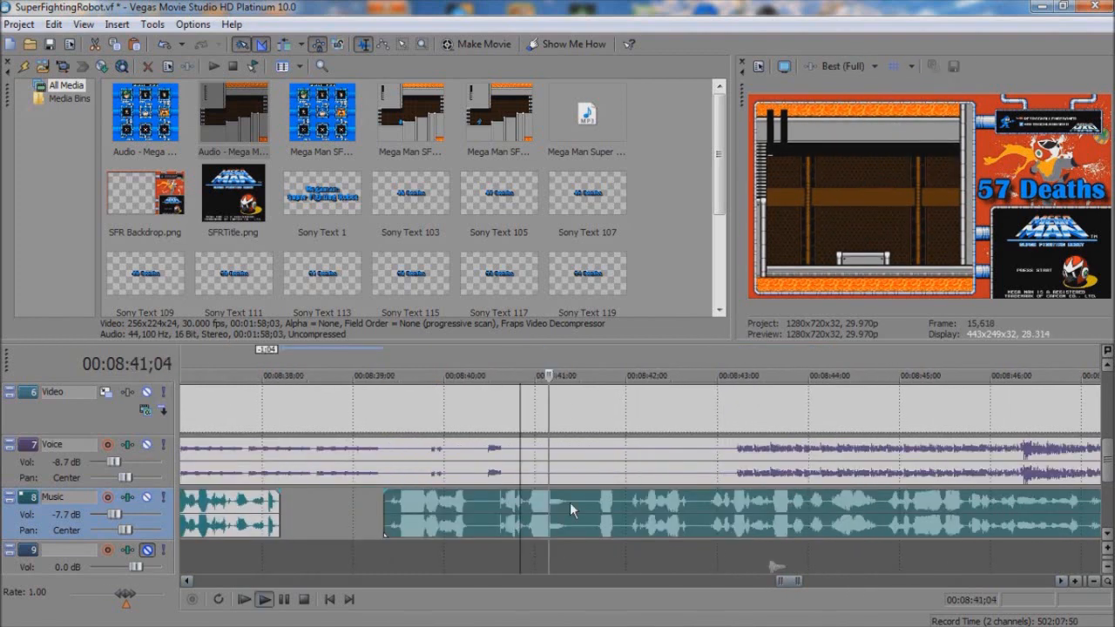
Step: Split the Music-track audio near 8:41, trim 0:08 from the start of the remainder and play onward
{"action": "left_click", "coordinate": [568, 509]}
{"action": "key", "text": "s"}
{"action": "left_click_drag", "start_coordinate": [570, 509], "coordinate": [595, 512]}
{"action": "key", "text": "space"}
{"action": "left_click", "coordinate": [870, 581]}
{"action": "left_click", "coordinate": [610, 519]}
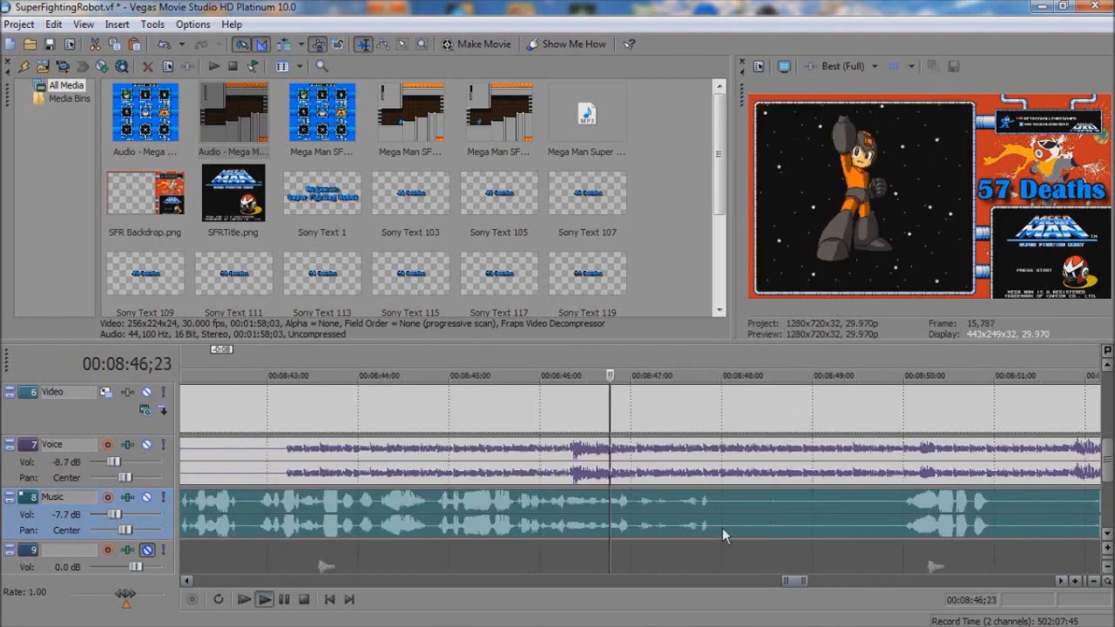
Step: Split the Music-track audio just before 8:48, trim about two seconds from the start of the remainder and play onward
{"action": "key", "text": "space"}
{"action": "left_click", "coordinate": [715, 528]}
{"action": "key", "text": "s"}
{"action": "left_click_drag", "start_coordinate": [718, 513], "coordinate": [896, 517]}
{"action": "key", "text": "space"}
{"action": "left_click", "coordinate": [897, 580]}
{"action": "left_click", "coordinate": [578, 521]}
{"action": "key", "text": "space"}
Step: Split the Music-track audio near 9:00, trim 3:03 from the start of the remaining part and play from about 9:09
{"action": "key", "text": "space"}
{"action": "left_click", "coordinate": [910, 581]}
{"action": "left_click", "coordinate": [714, 534]}
{"action": "key", "text": "space"}
{"action": "left_click", "coordinate": [856, 580]}
{"action": "left_click", "coordinate": [444, 508]}
{"action": "key", "text": "s"}
{"action": "left_click_drag", "start_coordinate": [441, 508], "coordinate": [726, 523]}
{"action": "key", "text": "space"}
{"action": "left_click", "coordinate": [901, 581]}
{"action": "left_click", "coordinate": [834, 535]}
Step: Split the Music-track audio near 9:10, trim a few frames from the start of the remaining part and play onward
{"action": "key", "text": "space"}
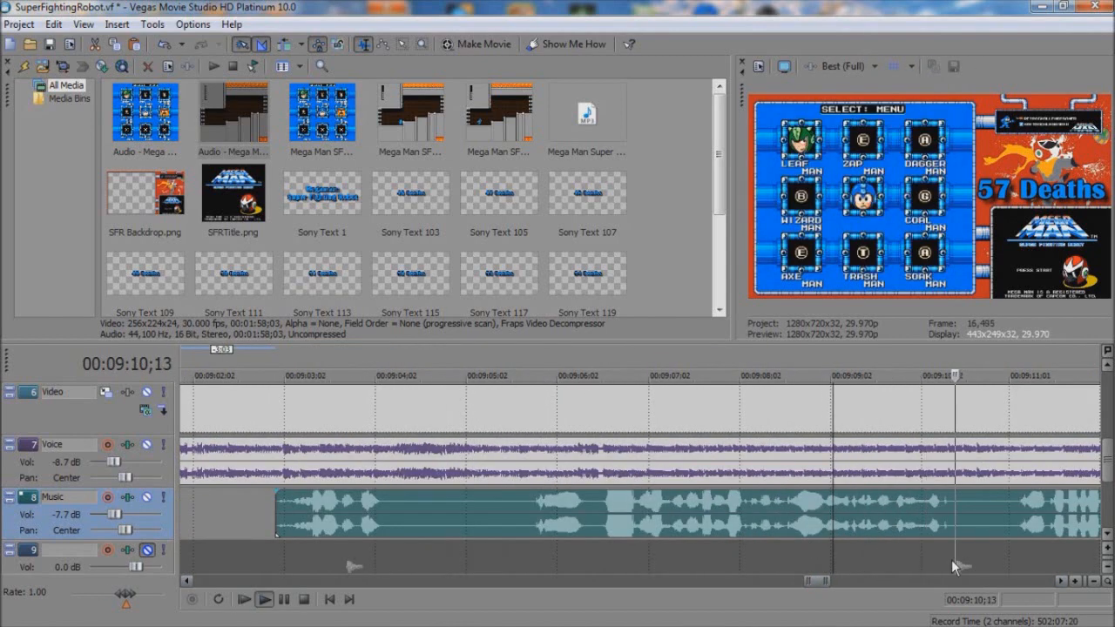
{"action": "left_click", "coordinate": [946, 510]}
{"action": "key", "text": "s"}
{"action": "left_click_drag", "start_coordinate": [947, 510], "coordinate": [965, 524]}
{"action": "key", "text": "space"}
{"action": "left_click", "coordinate": [978, 580]}
{"action": "left_click_drag", "start_coordinate": [628, 519], "coordinate": [652, 516]}
{"action": "left_click", "coordinate": [881, 582]}
{"action": "left_click", "coordinate": [521, 521]}
Step: Split the Music-track audio near 9:16, move the remaining part 0:06 earlier and play it back
{"action": "key", "text": "space"}
{"action": "key", "text": "space"}
{"action": "left_click", "coordinate": [605, 507]}
{"action": "key", "text": "s"}
{"action": "left_click_drag", "start_coordinate": [669, 522], "coordinate": [582, 511]}
{"action": "left_click", "coordinate": [533, 524]}
{"action": "key", "text": "space"}
{"action": "key", "text": "space"}
{"action": "key", "text": "space"}
{"action": "left_click", "coordinate": [558, 523]}
{"action": "left_click", "coordinate": [952, 527]}
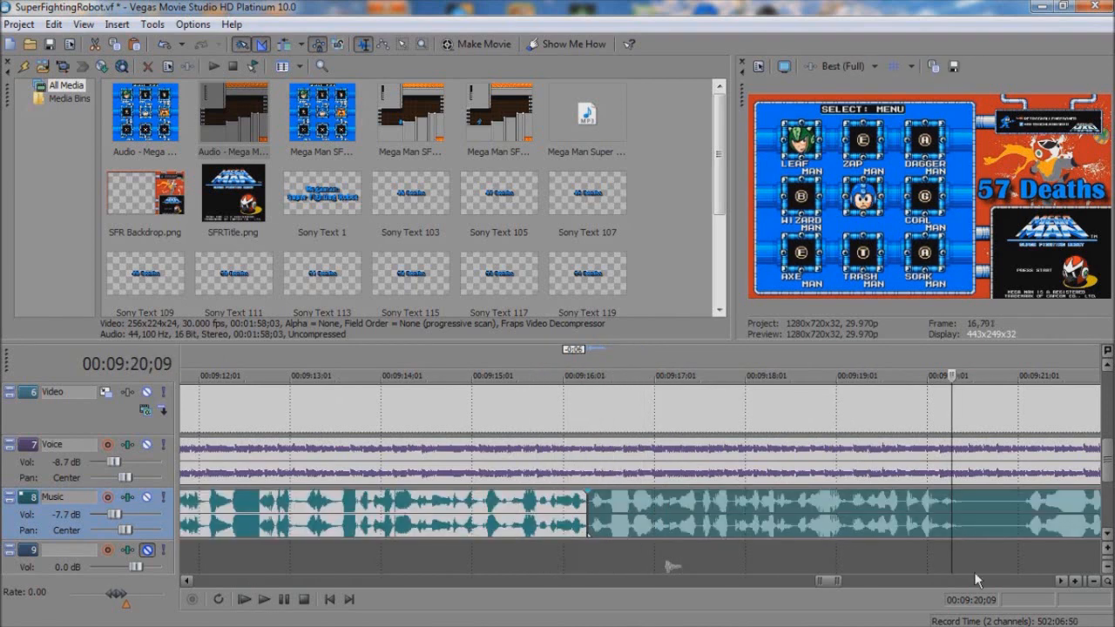
{"action": "key", "text": "space"}
{"action": "left_click", "coordinate": [932, 581]}
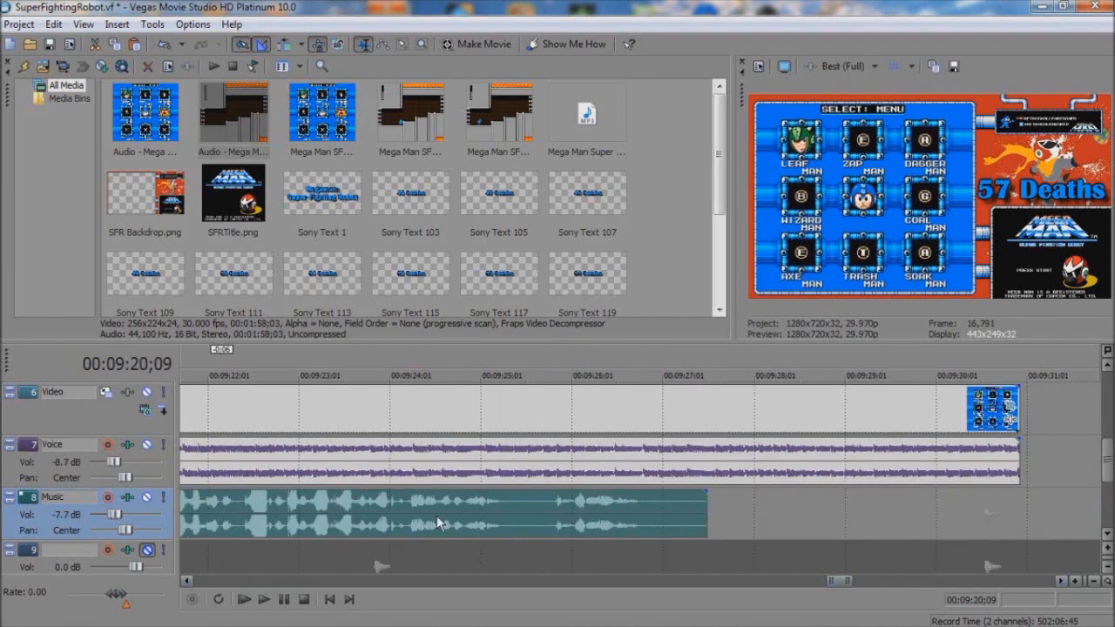
Step: Shorten the end of the Music-track audio by 0:20, and split the Video and Voice clips at 9:28;25, deleting their remainder
{"action": "left_click_drag", "start_coordinate": [708, 520], "coordinate": [645, 512]}
{"action": "left_click", "coordinate": [647, 465]}
{"action": "key", "text": "space"}
{"action": "key", "text": "Right"}
{"action": "key", "text": "Right"}
{"action": "key", "text": "Right"}
{"action": "key", "text": "Right"}
{"action": "key", "text": "Right"}
{"action": "key", "text": "Right"}
{"action": "key", "text": "Right"}
{"action": "key", "text": "Right"}
{"action": "key", "text": "Right"}
{"action": "key", "text": "Right"}
{"action": "key", "text": "Right"}
{"action": "key", "text": "Right"}
{"action": "key", "text": "Right"}
{"action": "key", "text": "Right"}
{"action": "key", "text": "Right"}
{"action": "key", "text": "Right"}
{"action": "key", "text": "Right"}
{"action": "key", "text": "Right"}
{"action": "key", "text": "Right"}
{"action": "key", "text": "Right"}
{"action": "key", "text": "Right"}
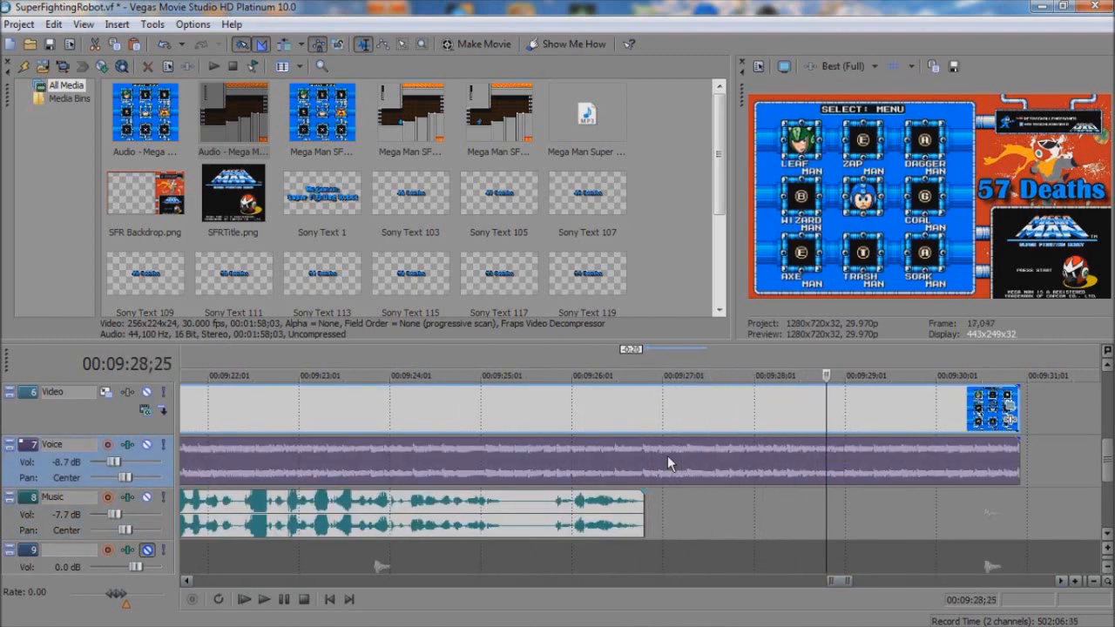
{"action": "key", "text": "s"}
{"action": "left_click", "coordinate": [878, 425]}
{"action": "key", "text": "Delete"}
Step: Trim the Text and Video Overlay clips to end with the video, and fade out all ending clips over about two seconds
{"action": "left_click_drag", "start_coordinate": [825, 388], "coordinate": [646, 398]}
{"action": "left_click_drag", "start_coordinate": [825, 440], "coordinate": [645, 441]}
{"action": "left_click_drag", "start_coordinate": [1107, 463], "coordinate": [1107, 437]}
{"action": "left_click_drag", "start_coordinate": [1020, 458], "coordinate": [826, 460]}
{"action": "left_click_drag", "start_coordinate": [1019, 422], "coordinate": [645, 394]}
Step: Play the ending from about 9:26;07 to check the closing fades, and view the whole project timeline
{"action": "left_click", "coordinate": [590, 411]}
{"action": "key", "text": "space"}
{"action": "key", "text": "space"}
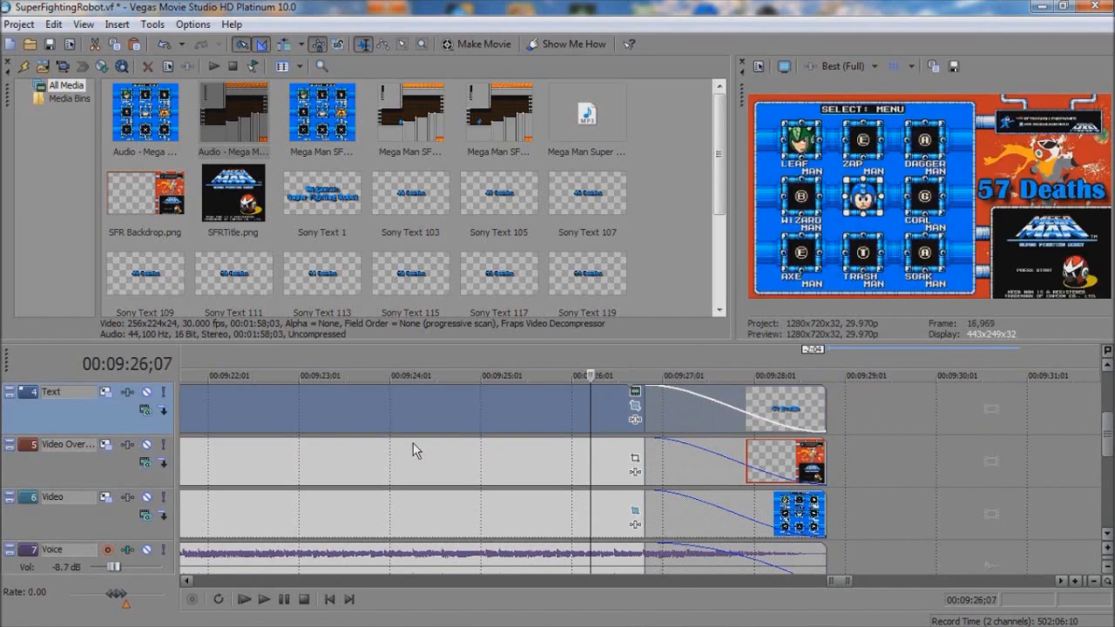
{"action": "scroll", "coordinate": [1109, 396], "scroll_direction": "down", "scroll_amount": 10}
{"action": "mouse_move", "coordinate": [1110, 430]}
{"action": "left_mouse_down"}
{"action": "mouse_move", "coordinate": [1109, 392]}
{"action": "mouse_move", "coordinate": [1109, 501]}
{"action": "mouse_move", "coordinate": [1107, 447]}
{"action": "left_mouse_up"}
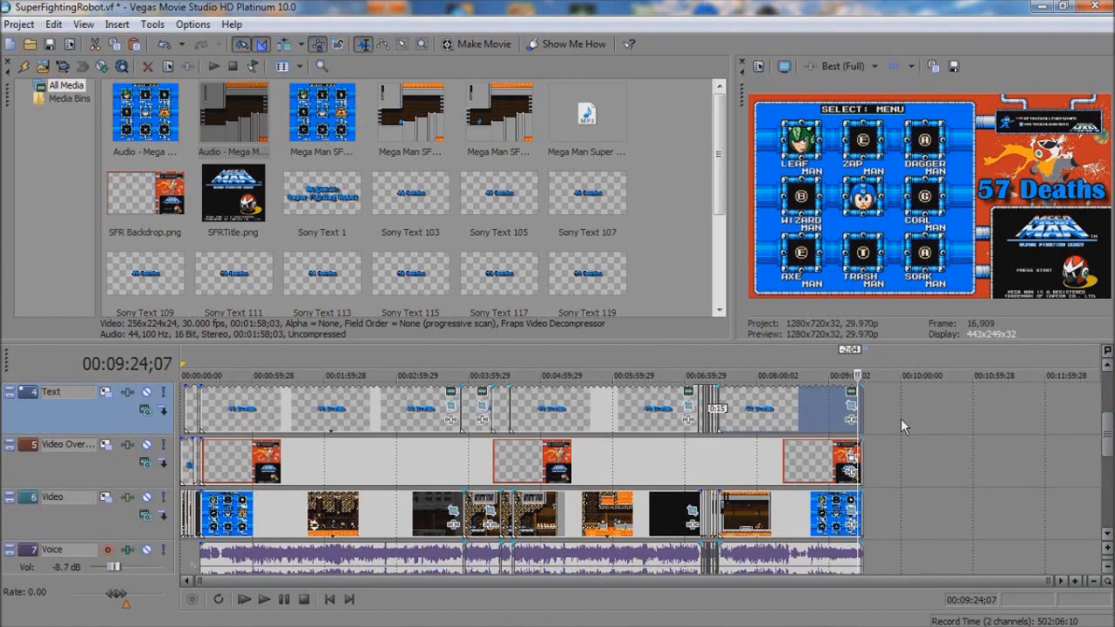